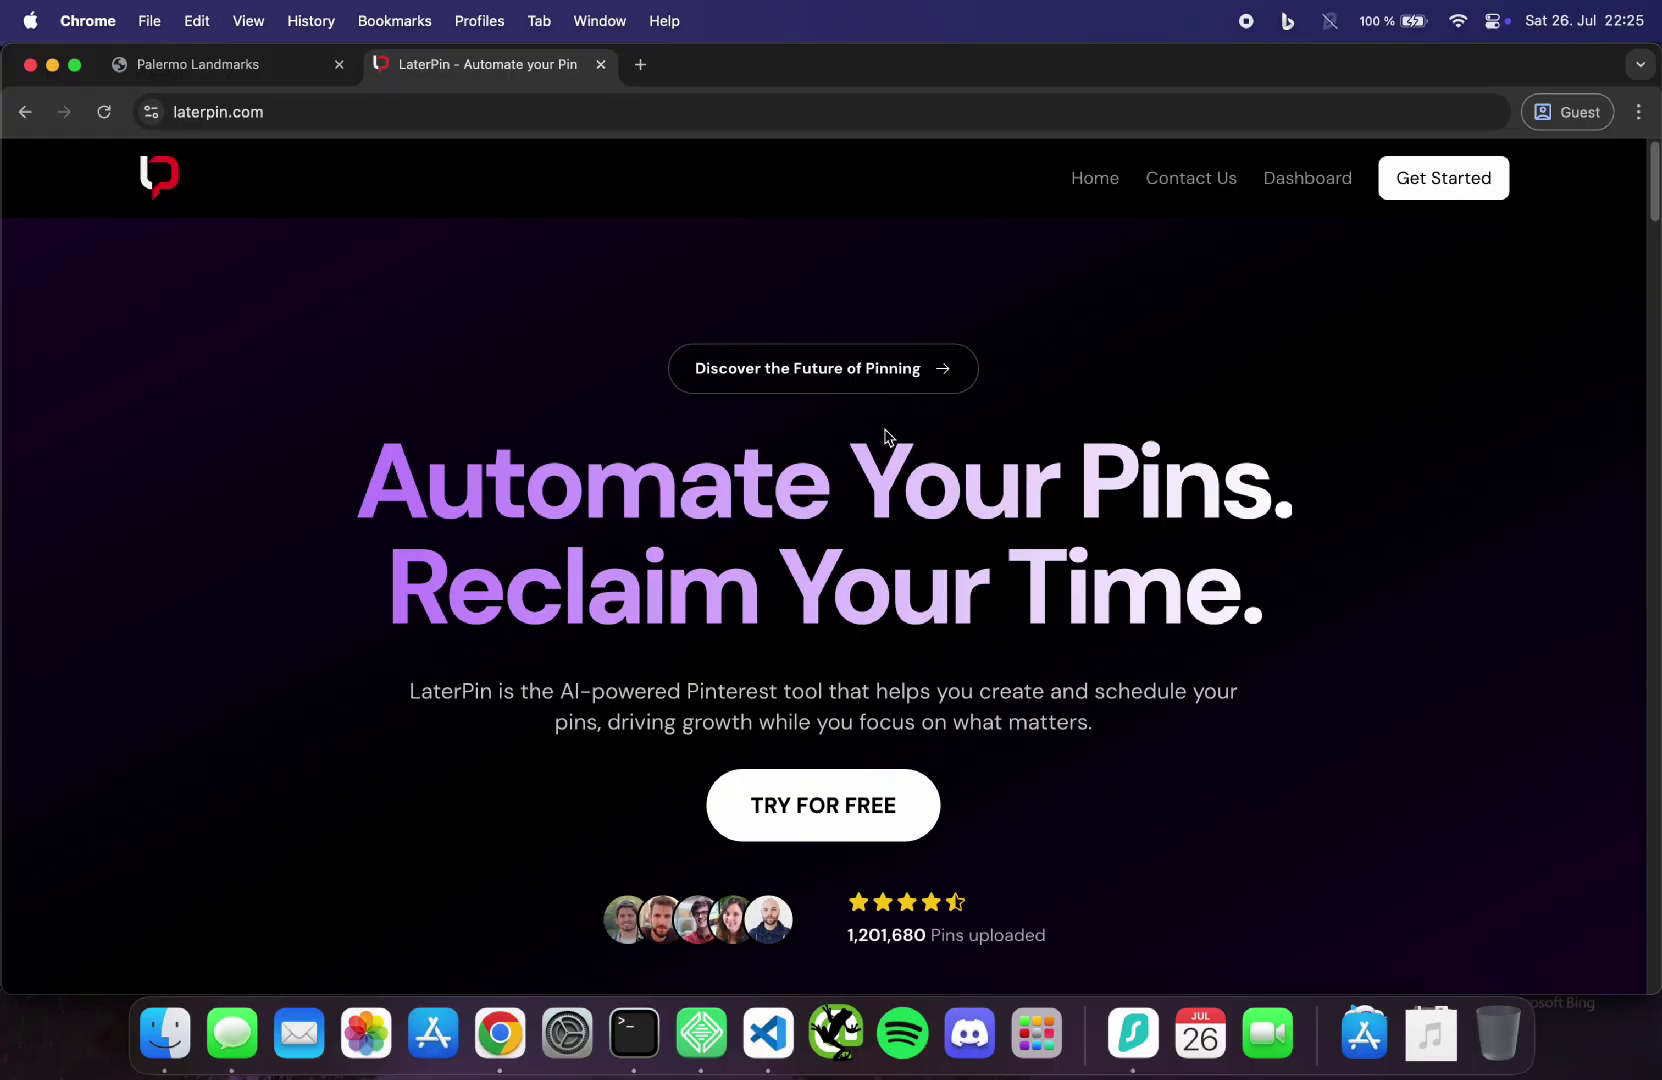
Step: Open the dashboard, highlight the 4874 remaining credits, then open the workspace switcher
click(1298, 180)
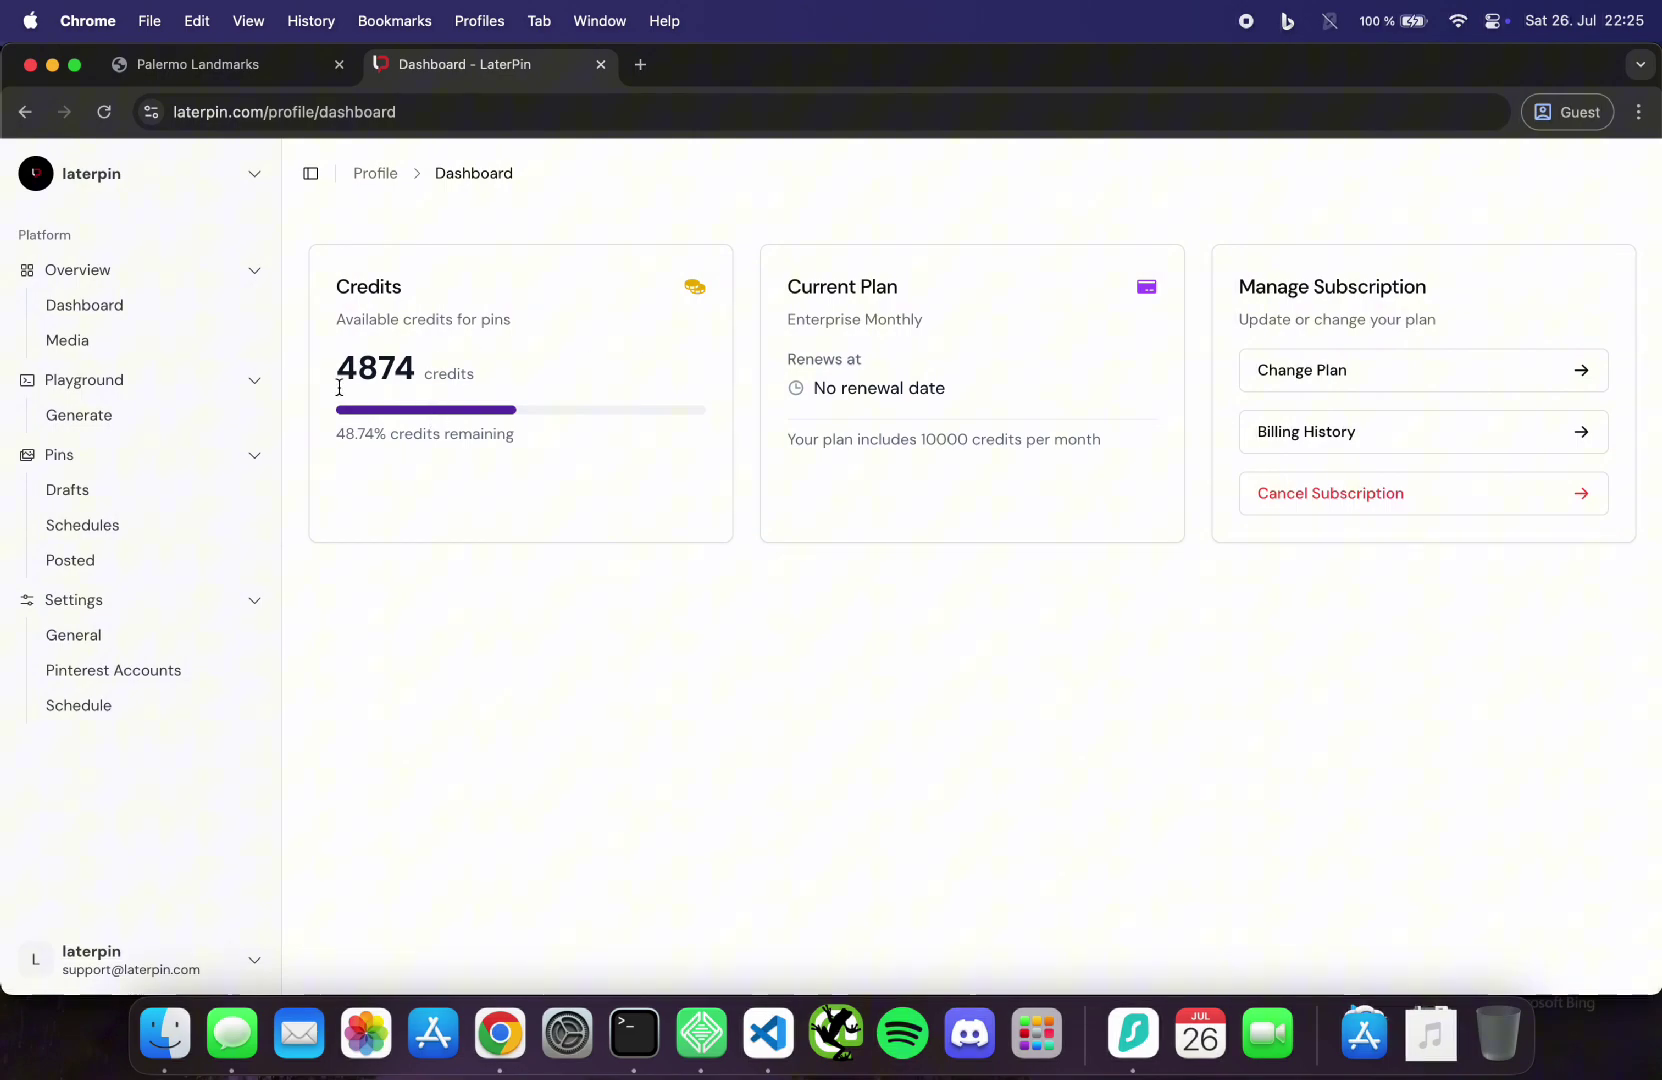
drag(337, 367, 420, 388)
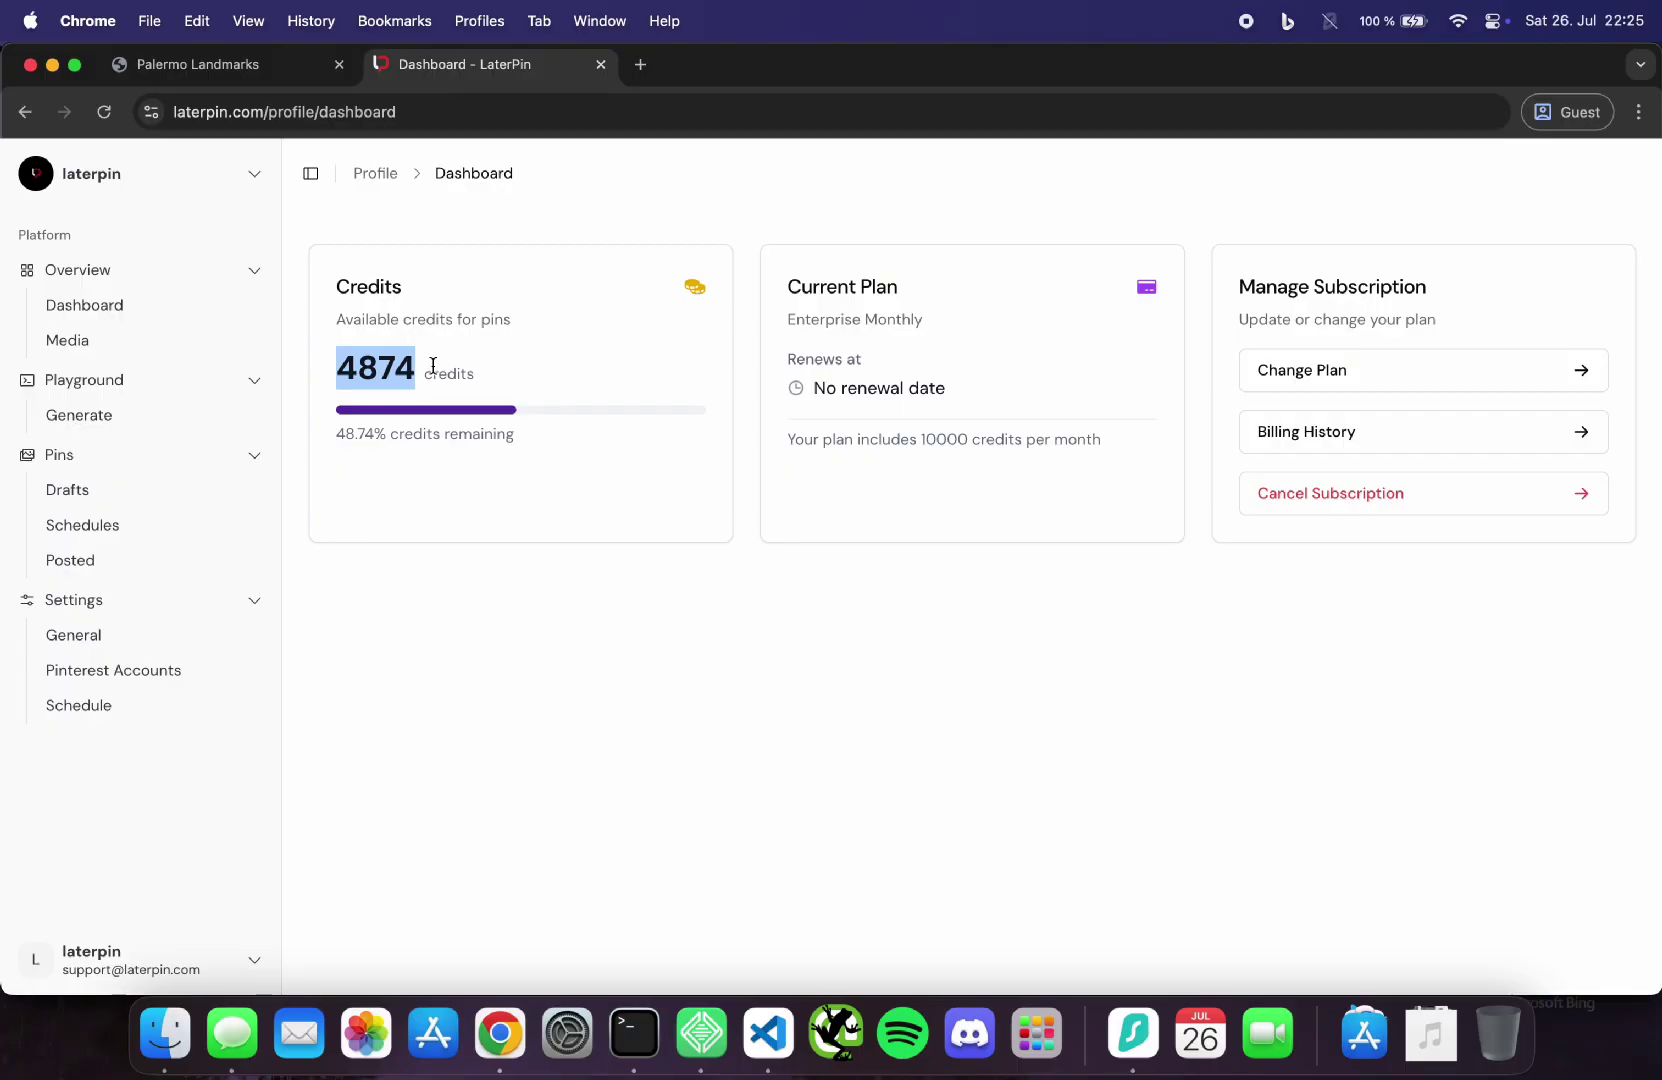
click(224, 225)
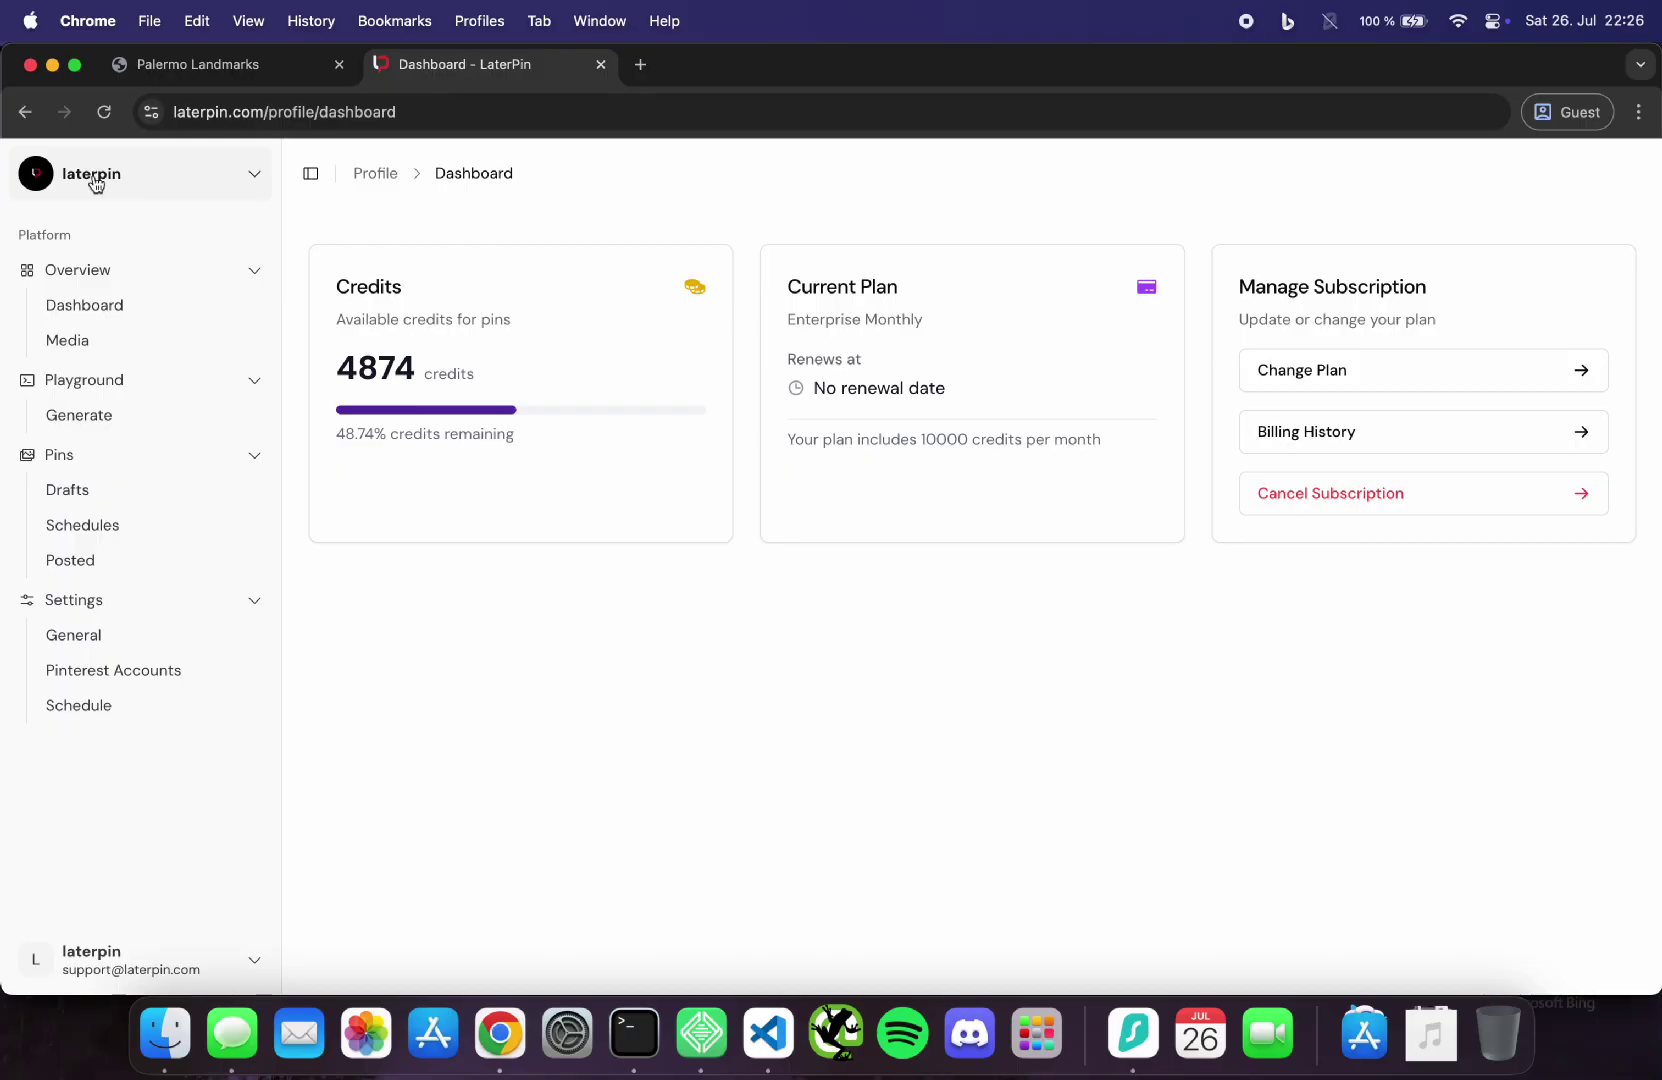
click(157, 177)
Step: View the connected Pinterest Accounts page, then open Schedule under Settings
click(335, 260)
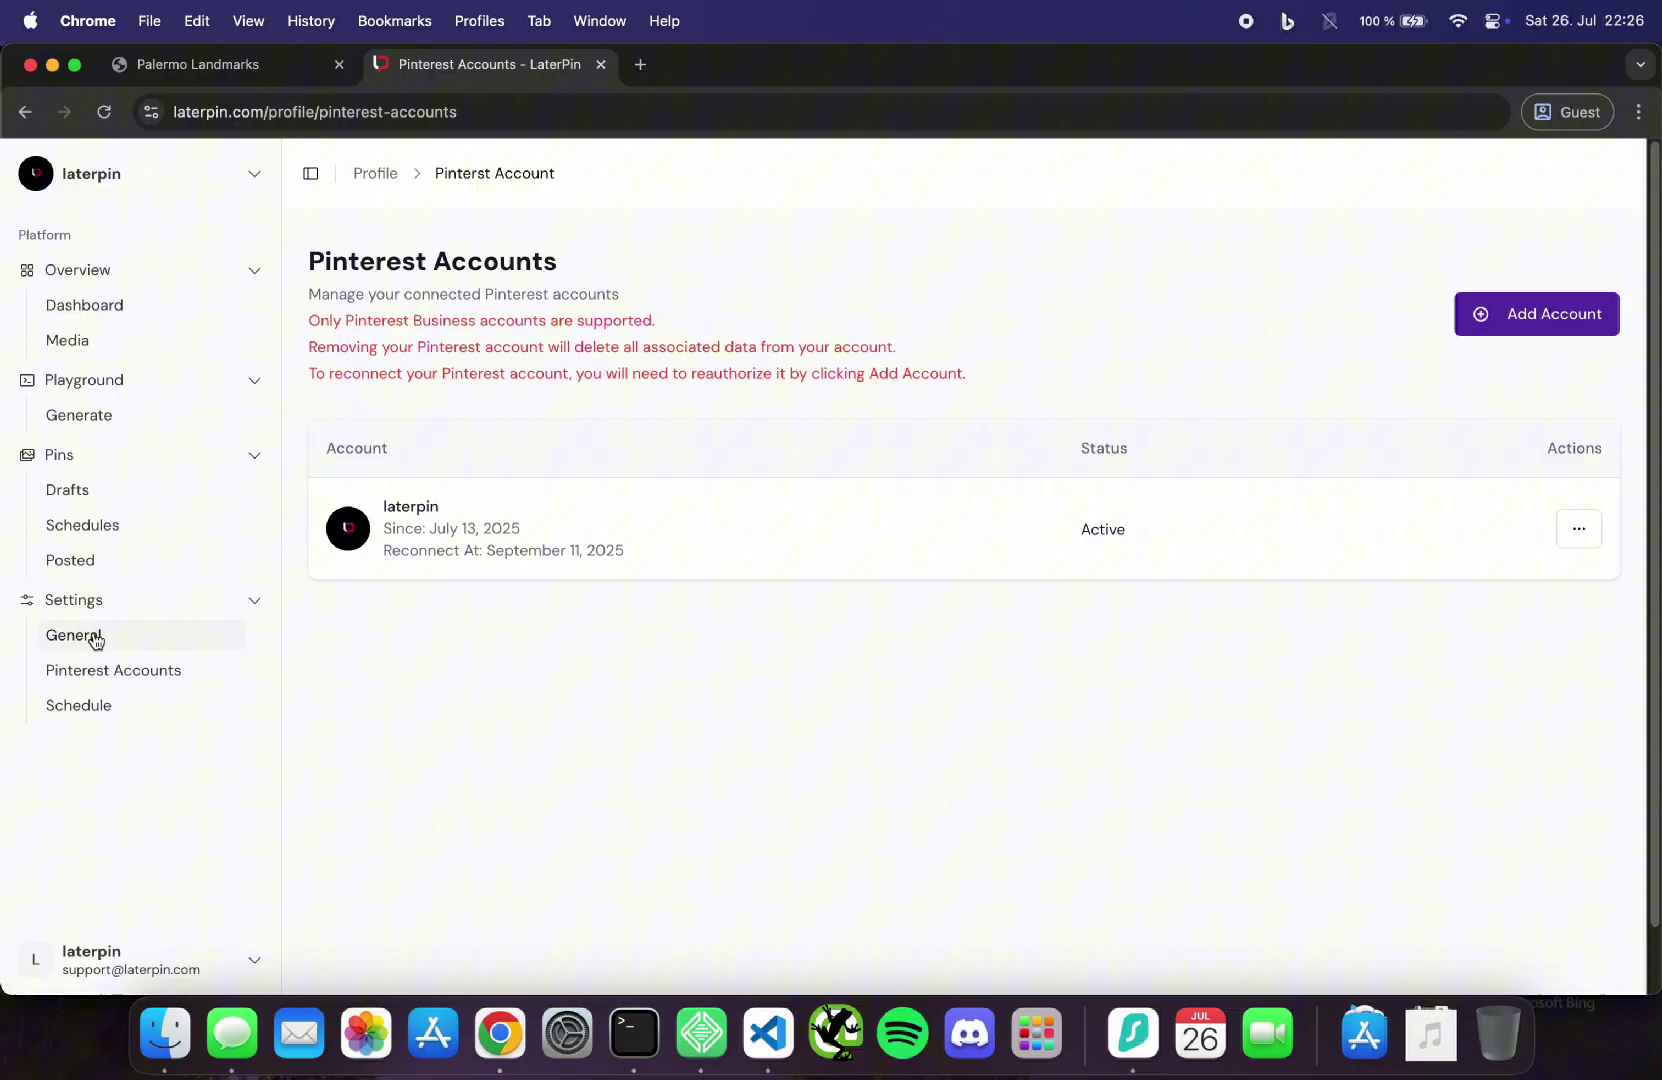
click(116, 715)
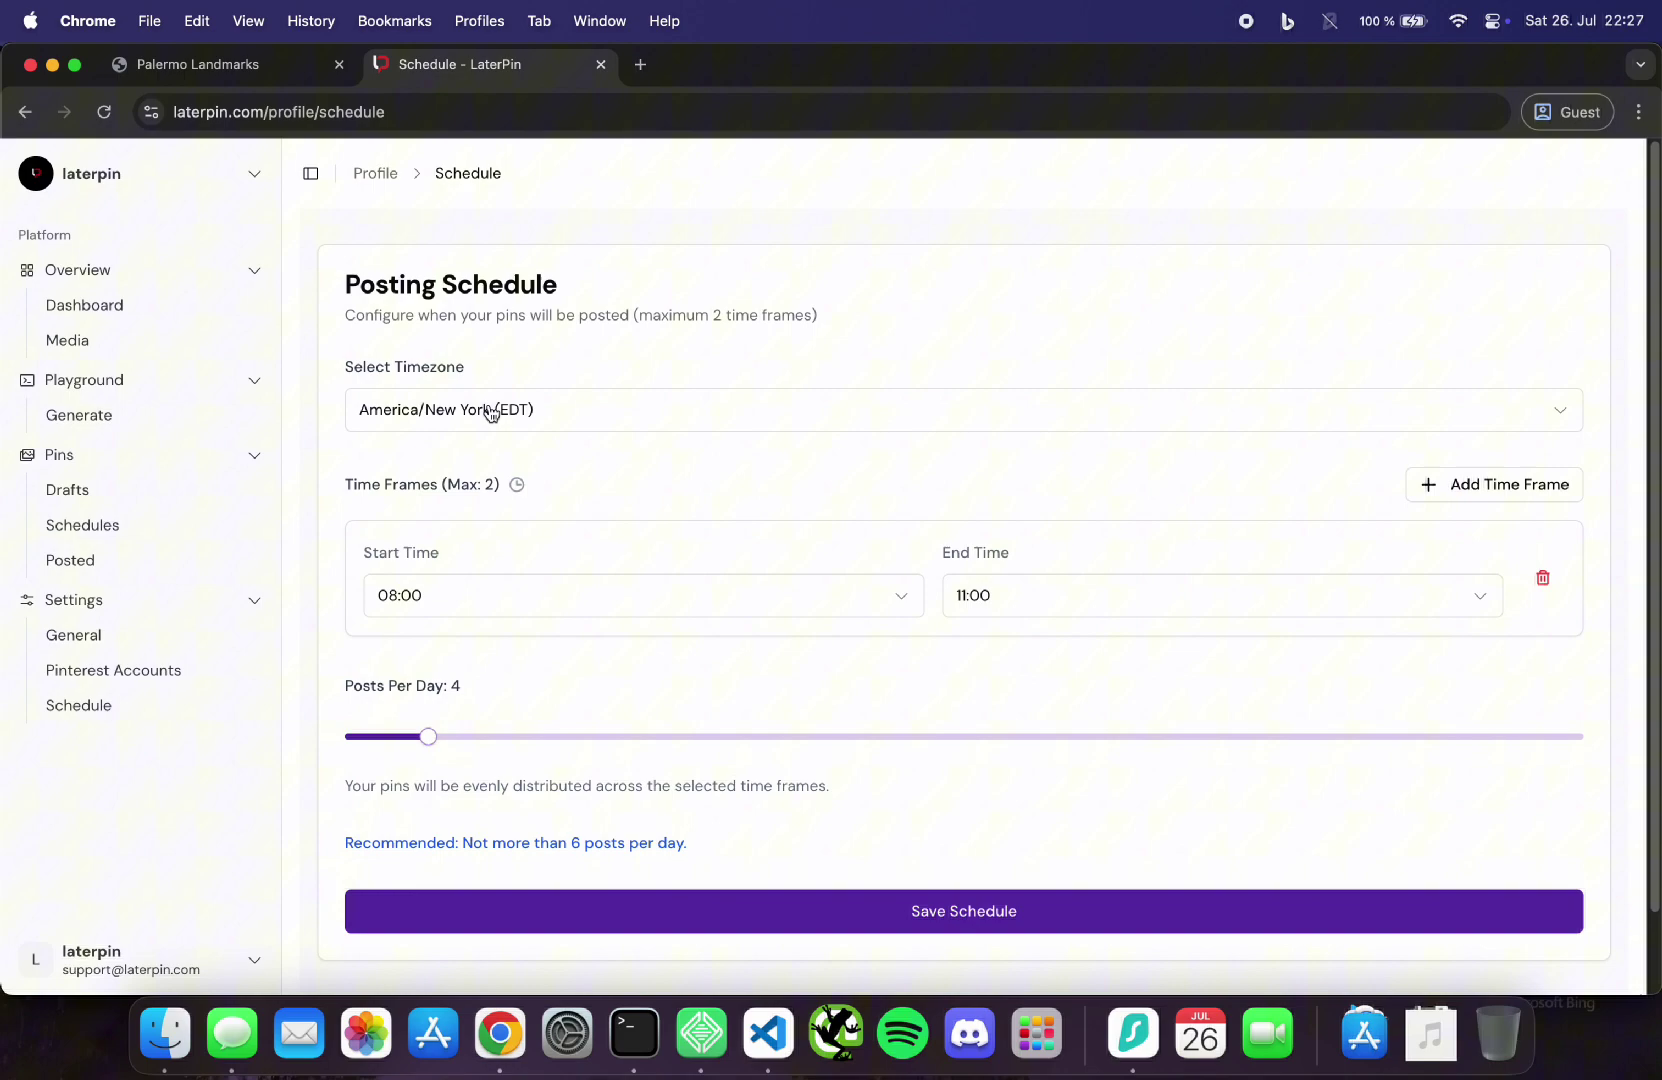
Step: Add a second posting time frame and set its start time to 14:00
scroll(445, 450, down, 2)
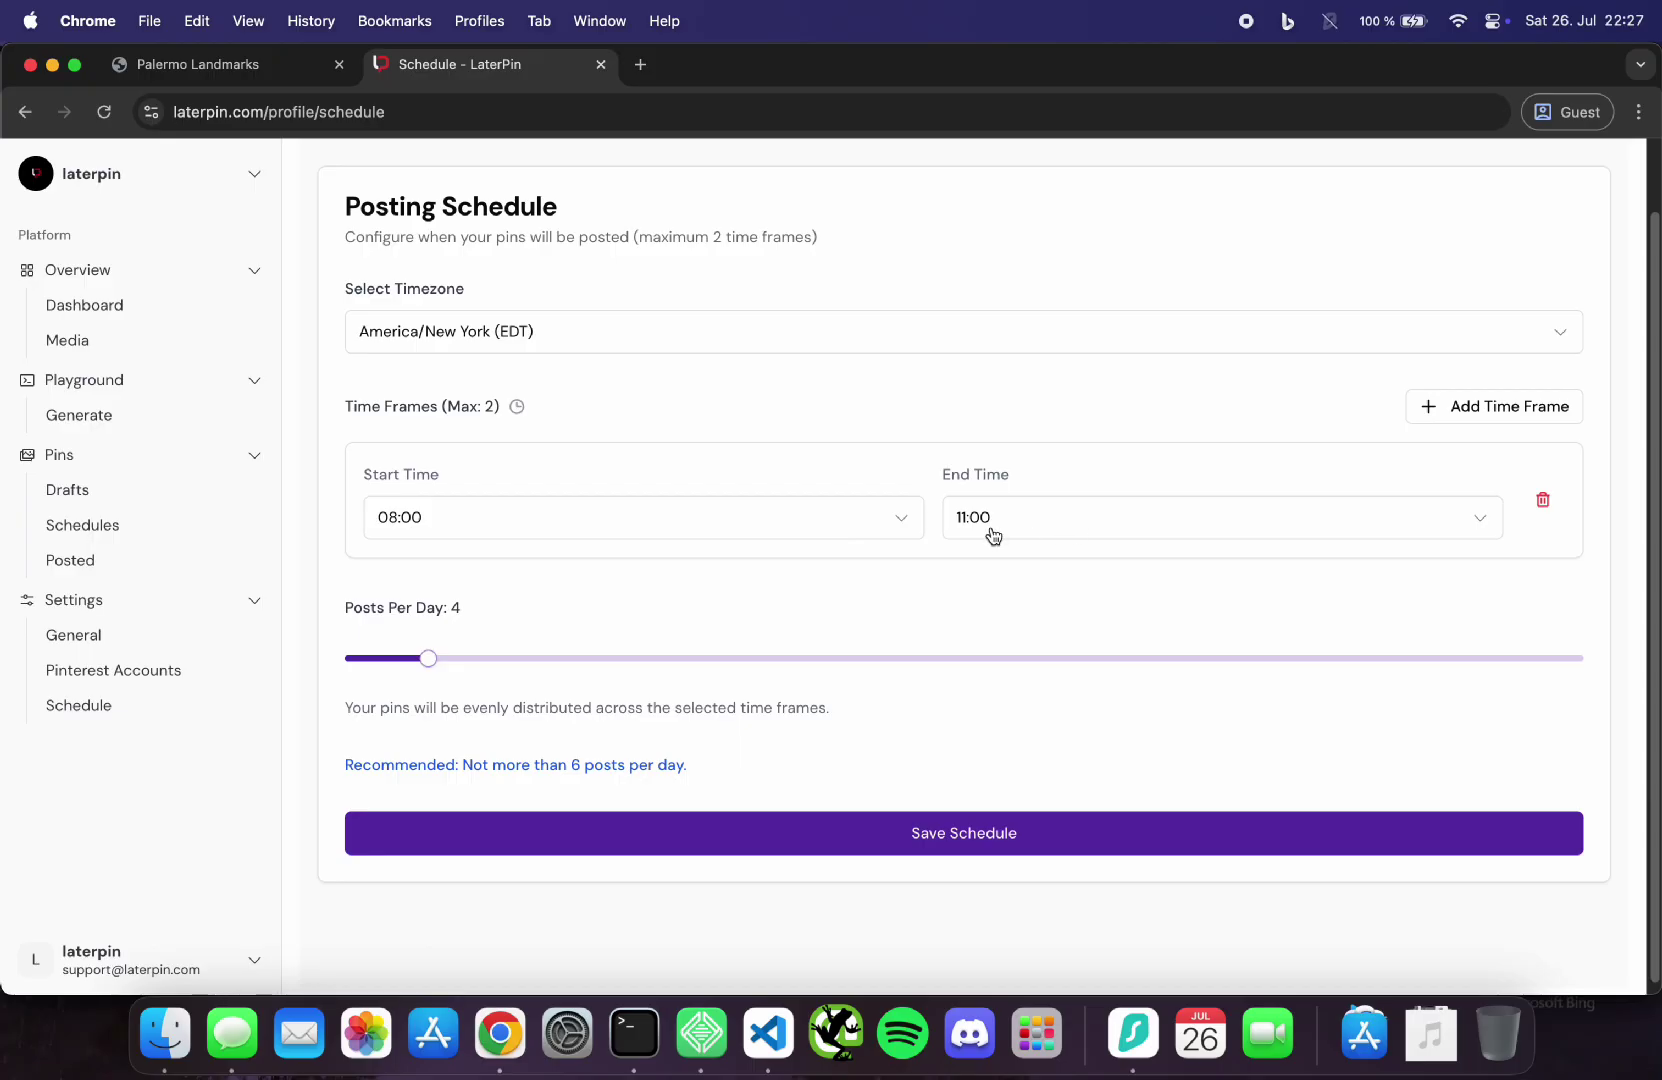
click(1462, 408)
scroll(586, 471, down, 1)
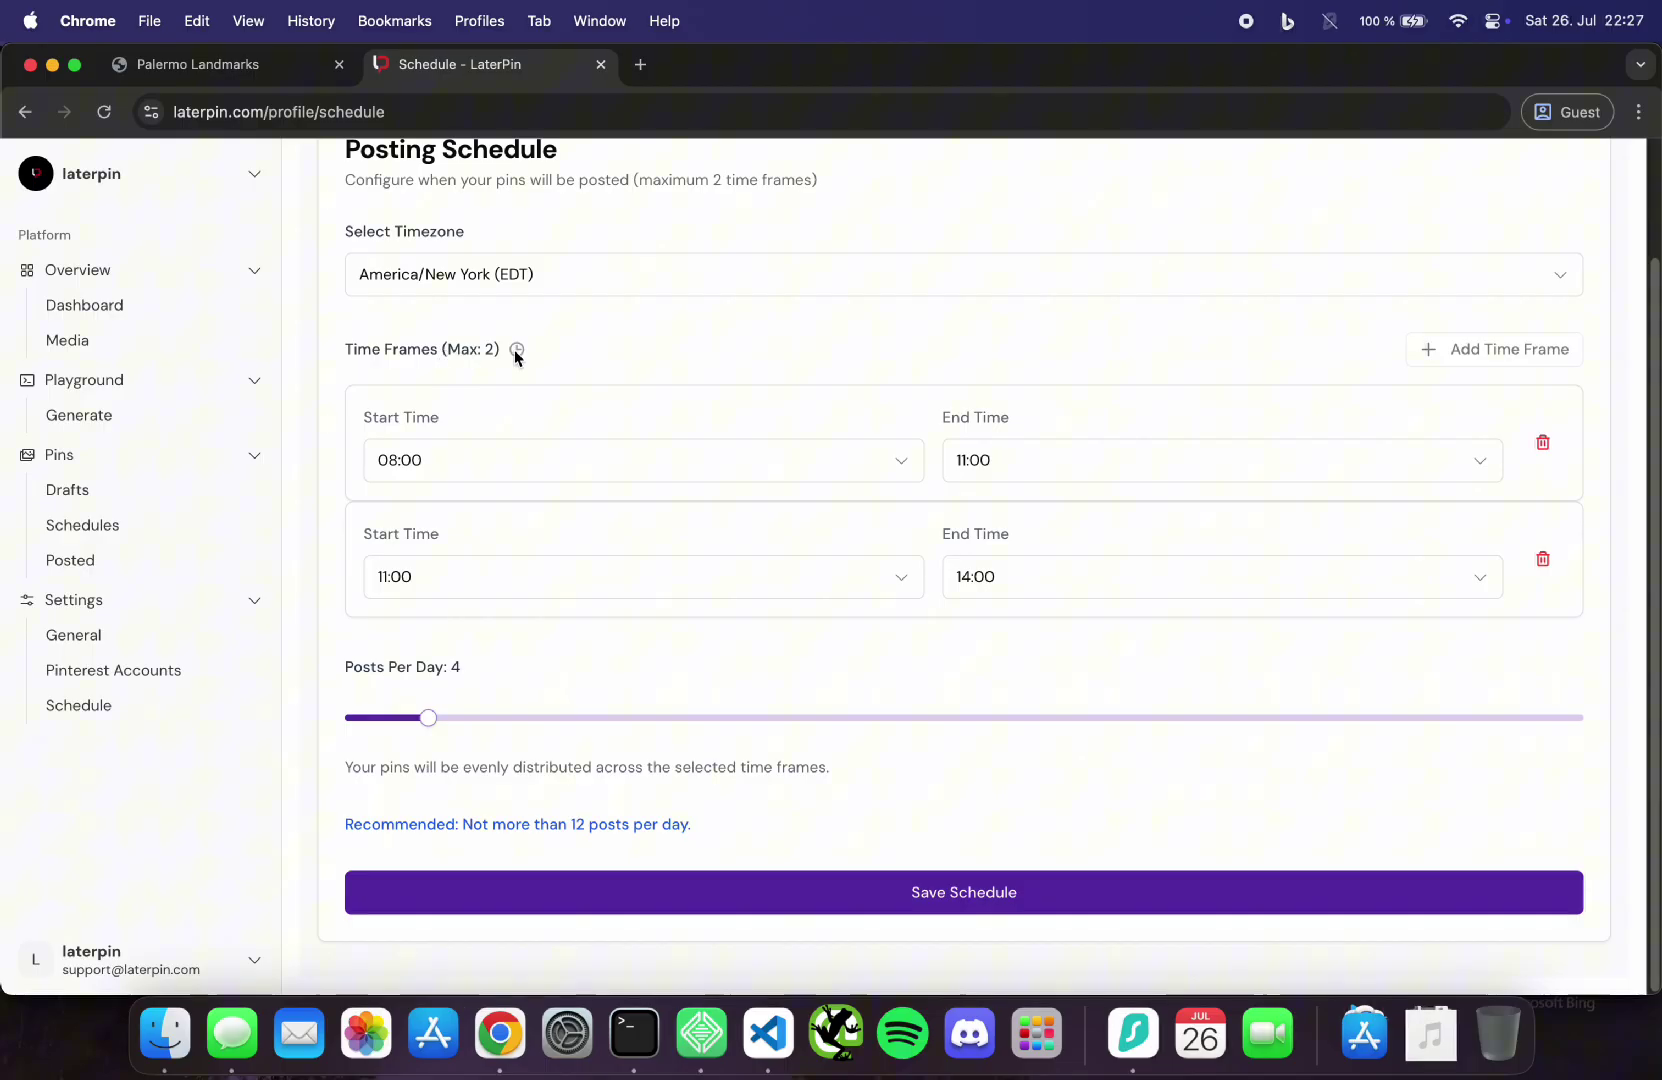
click(409, 572)
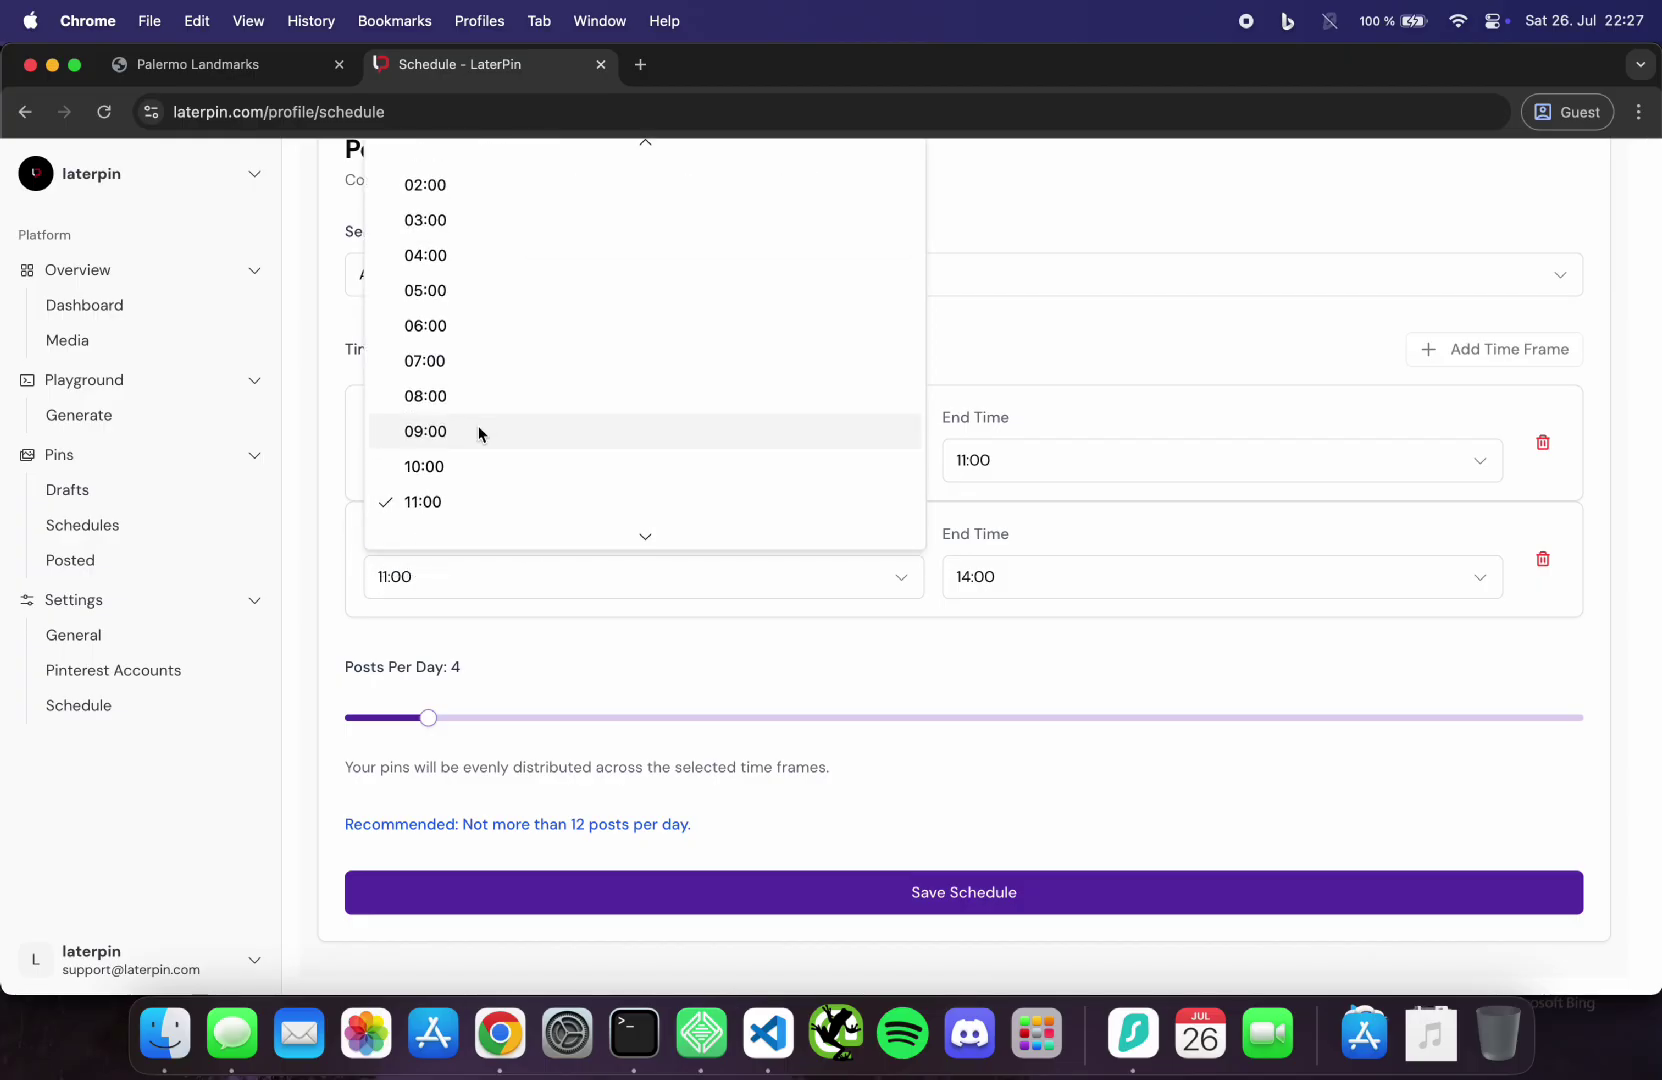
click(1062, 522)
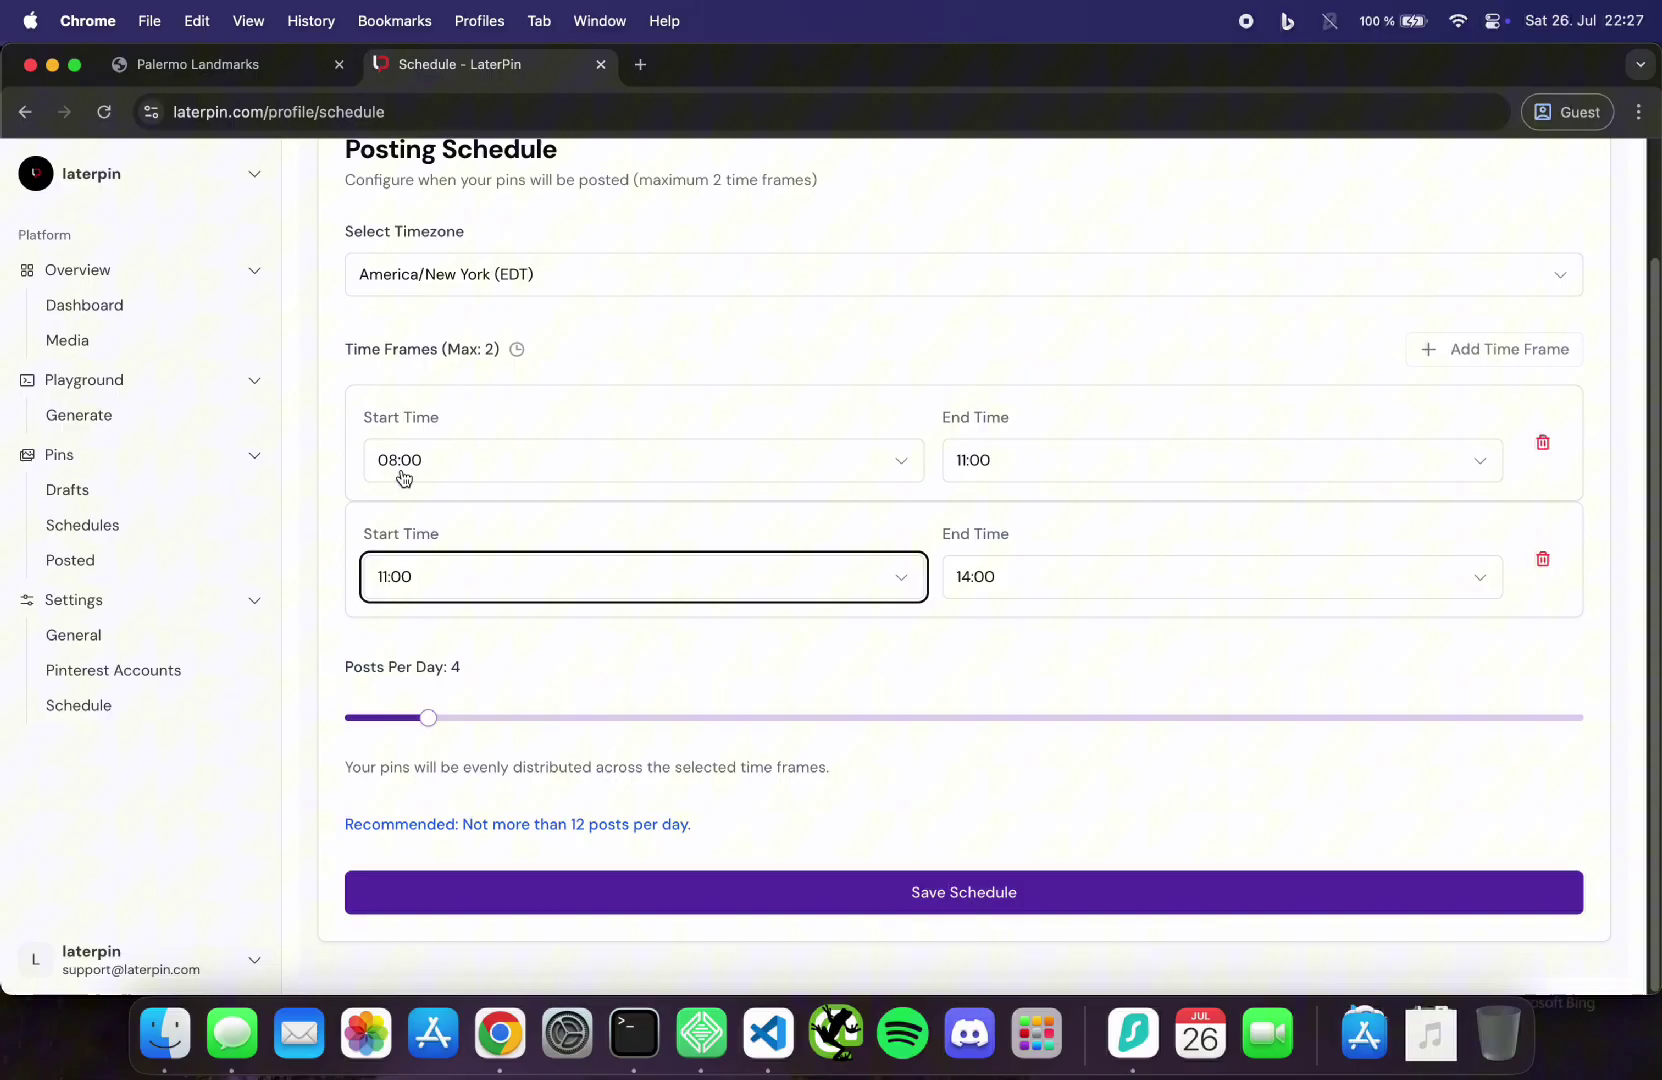
click(548, 582)
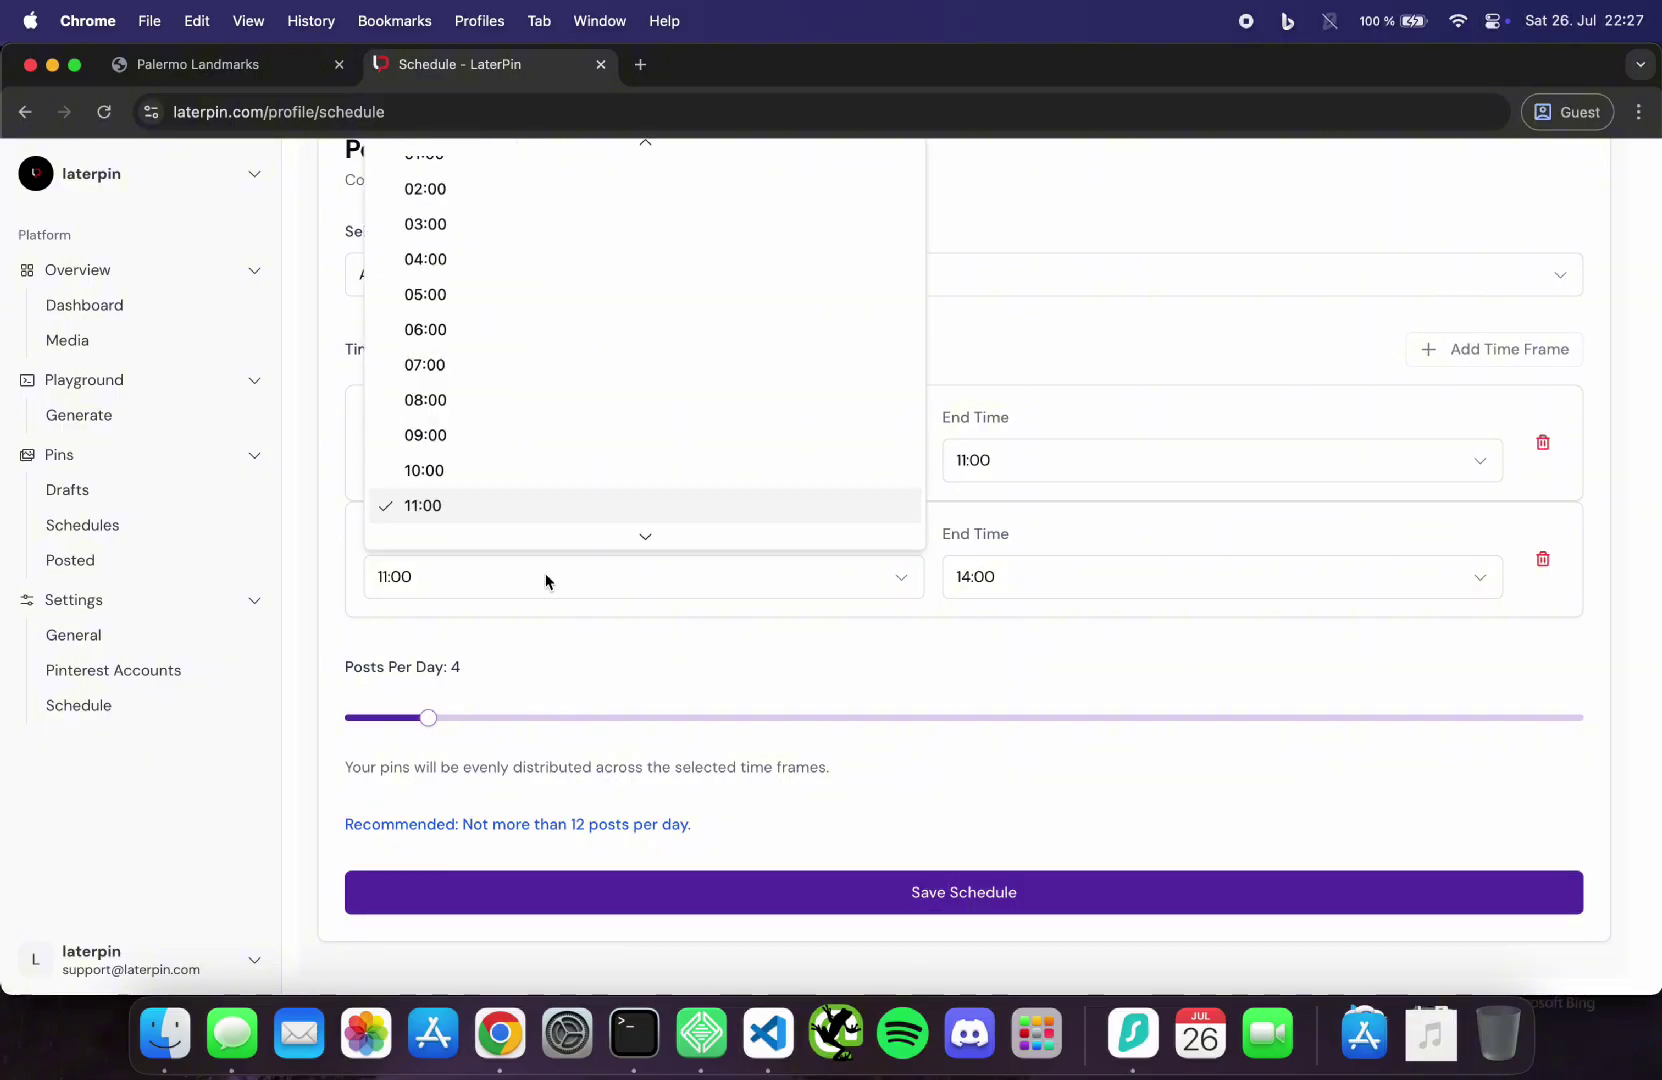
scroll(516, 434, down, 3)
click(501, 425)
Step: Set the new frame's end time to 22:00 and check the recommended posts per day
click(1007, 583)
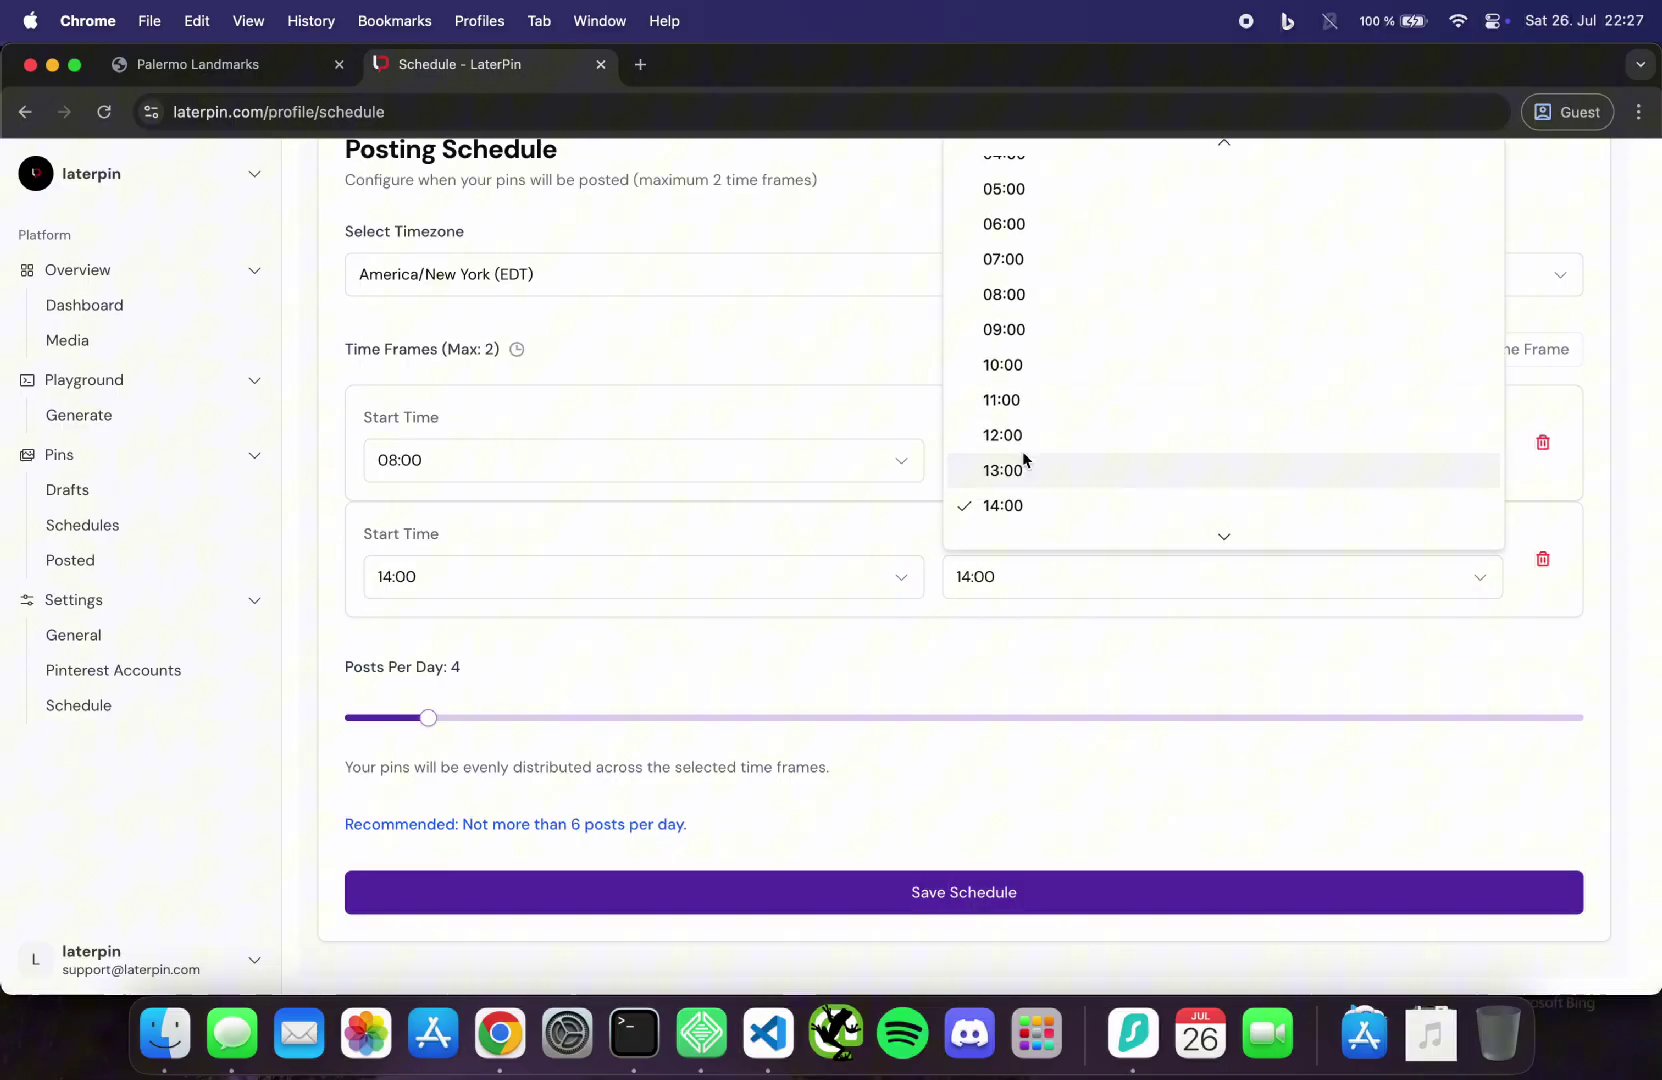
scroll(1026, 460, down, 5)
click(1003, 484)
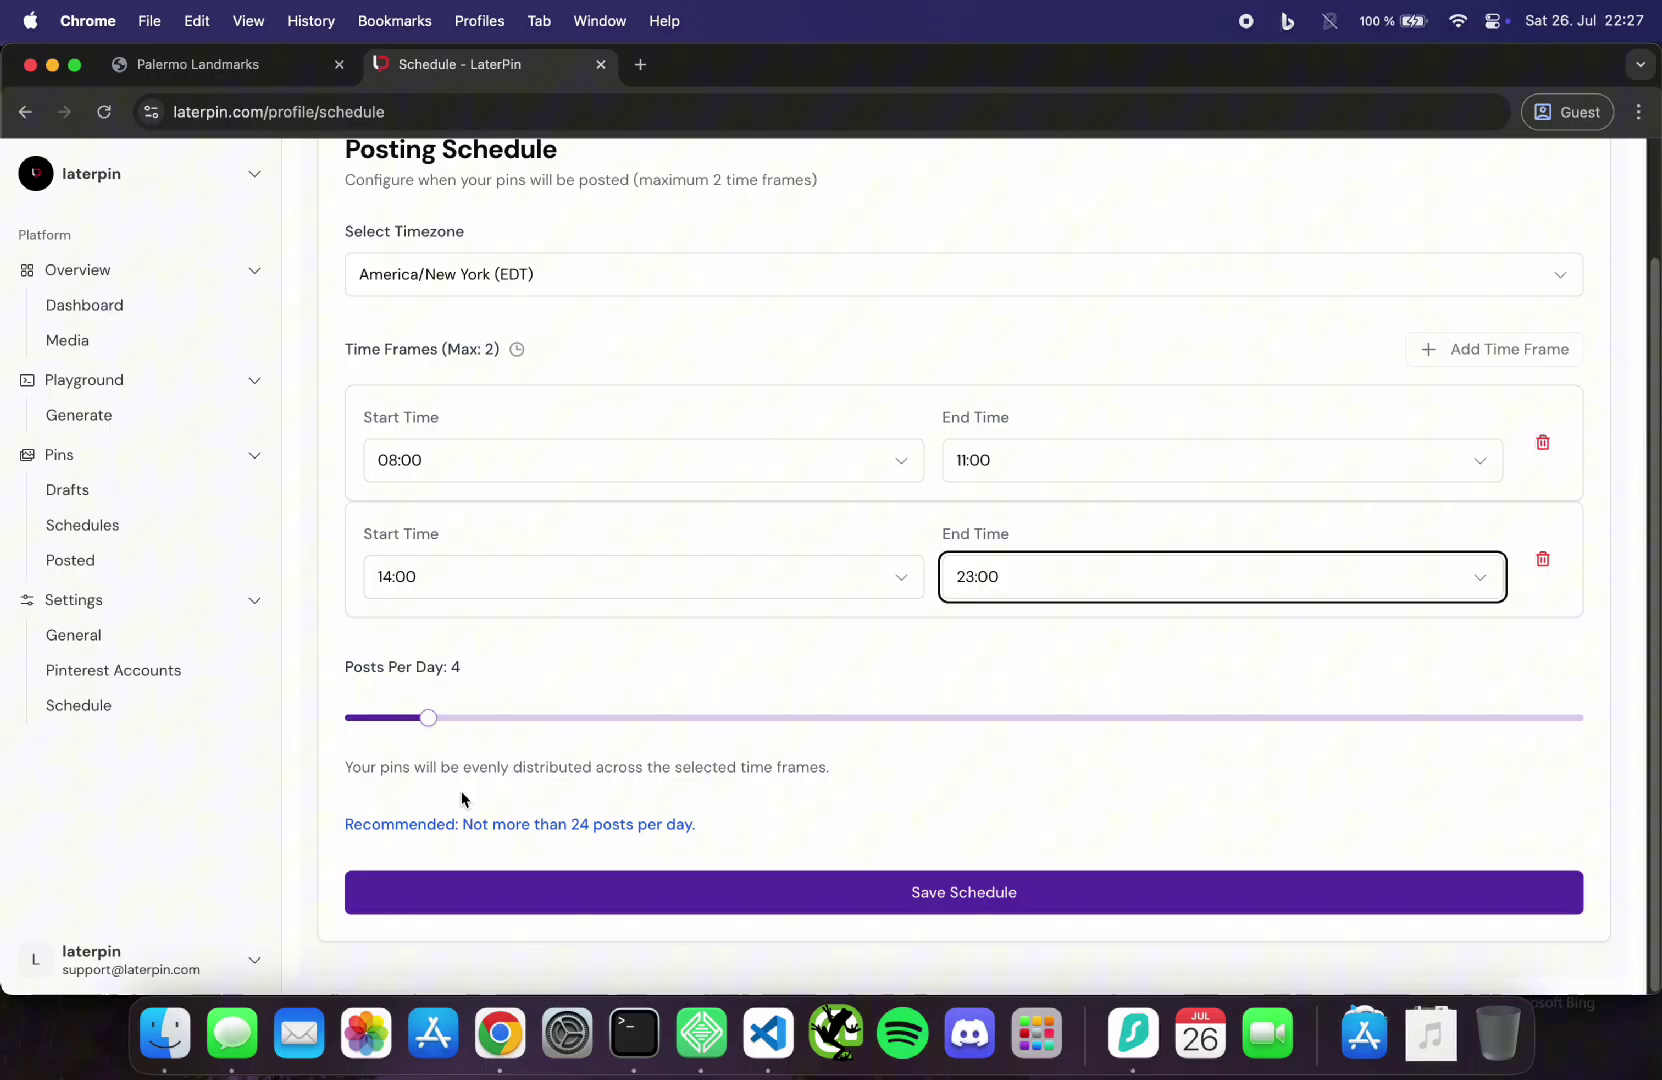
click(1003, 593)
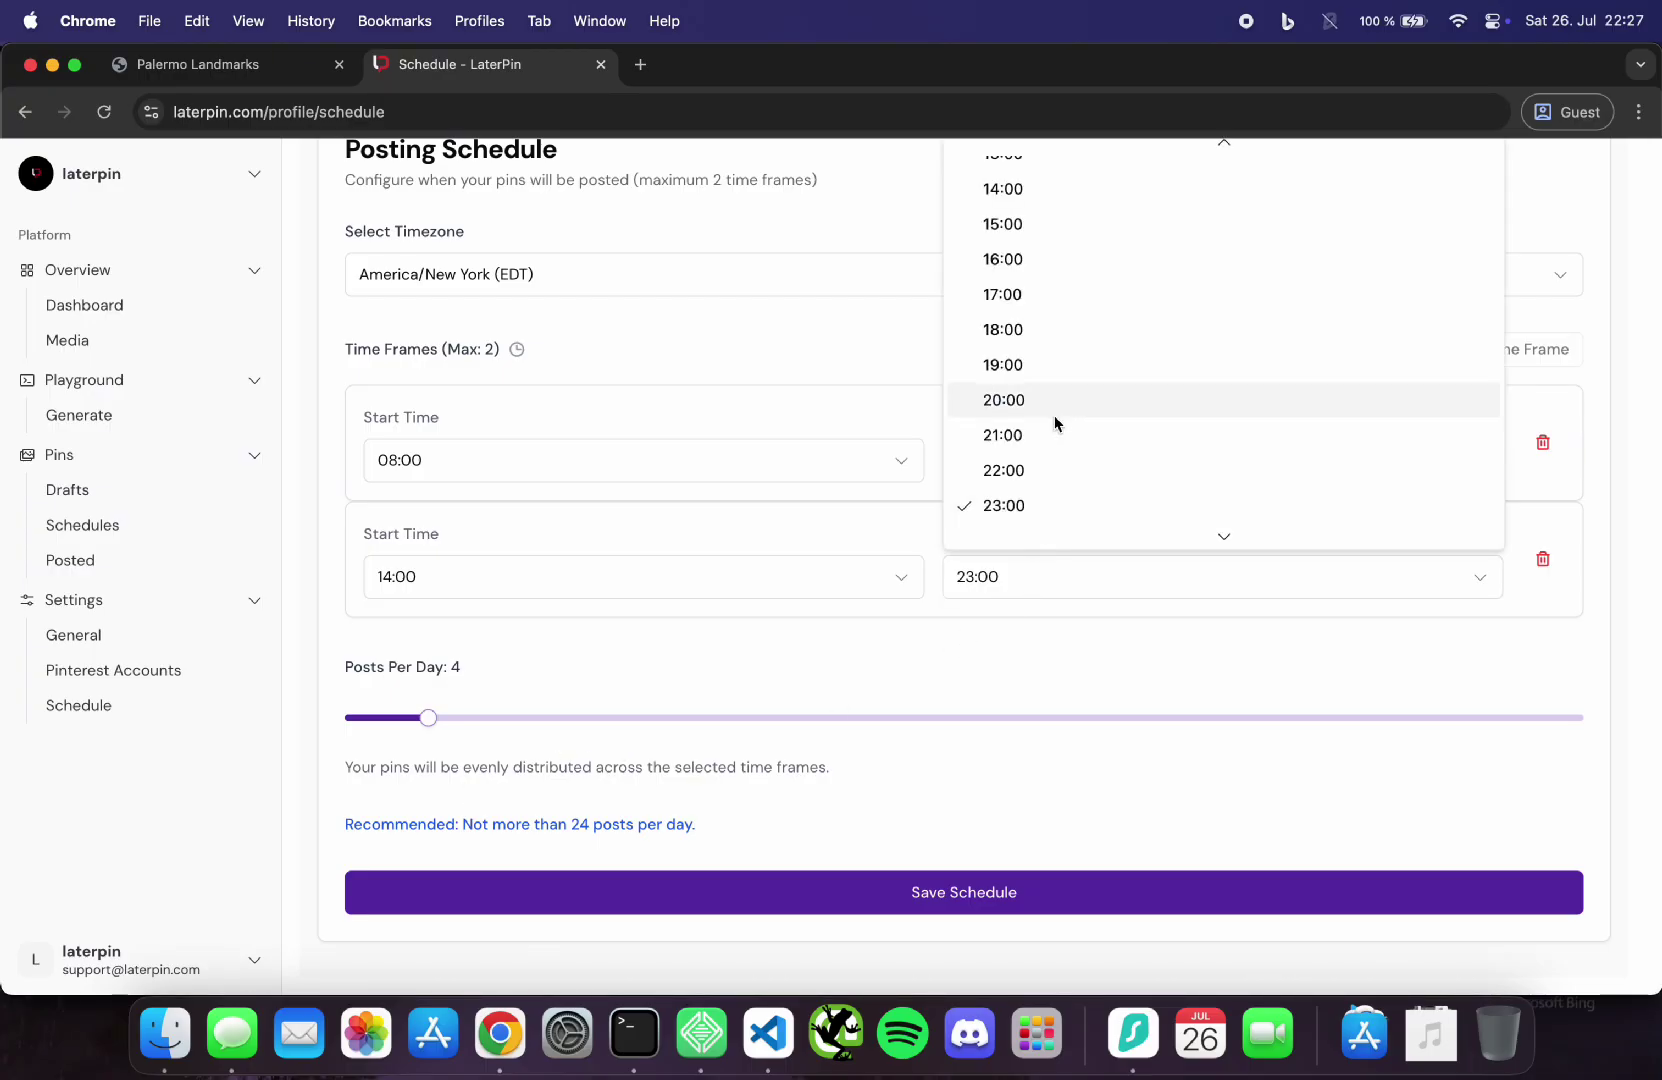
click(1008, 474)
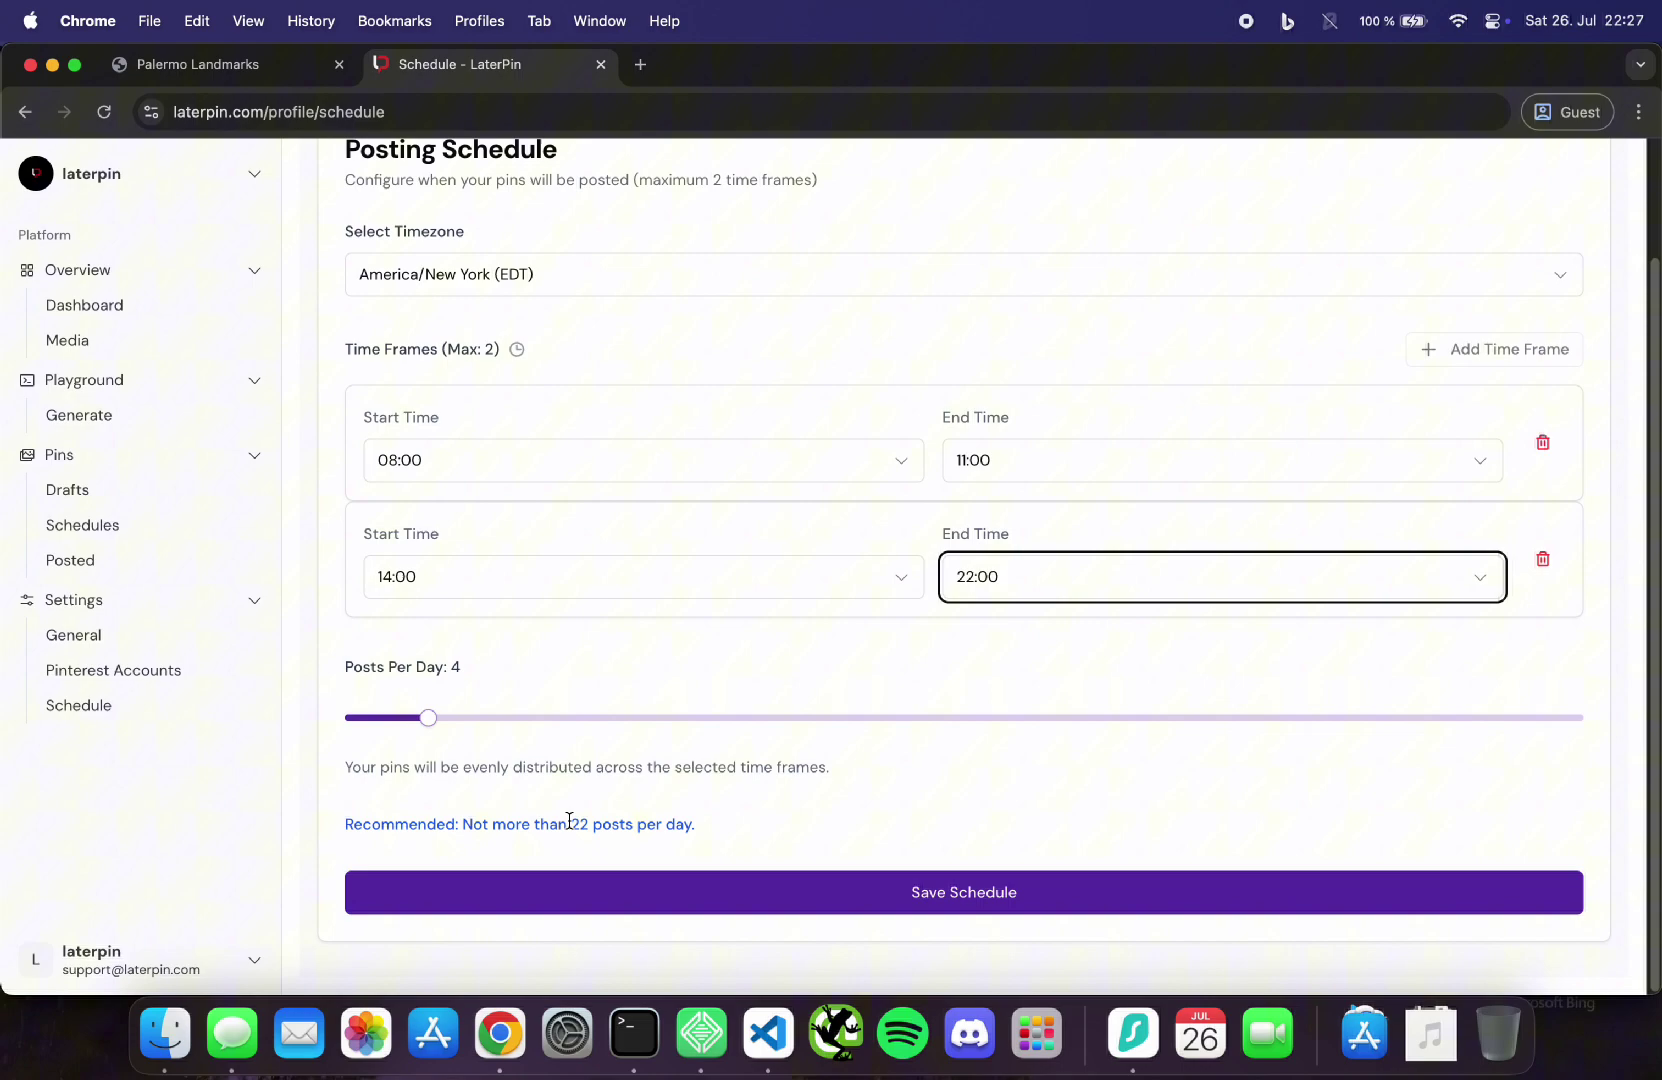
drag(570, 822, 584, 820)
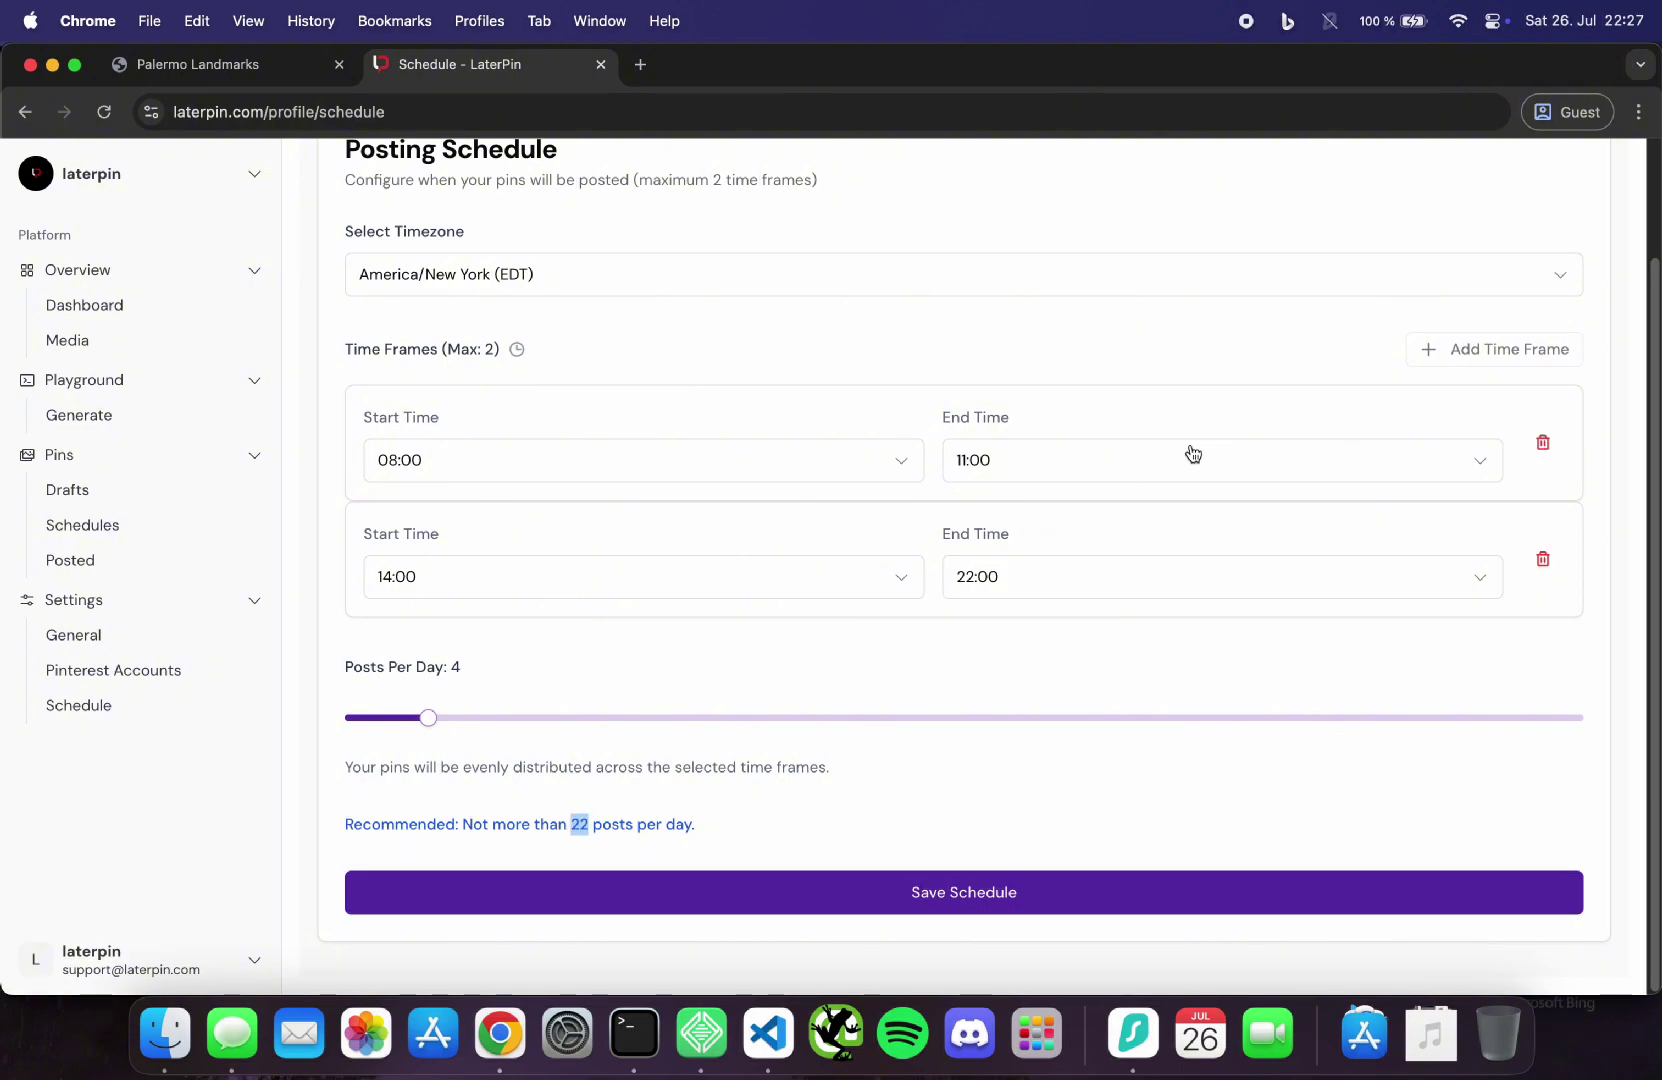
click(1144, 587)
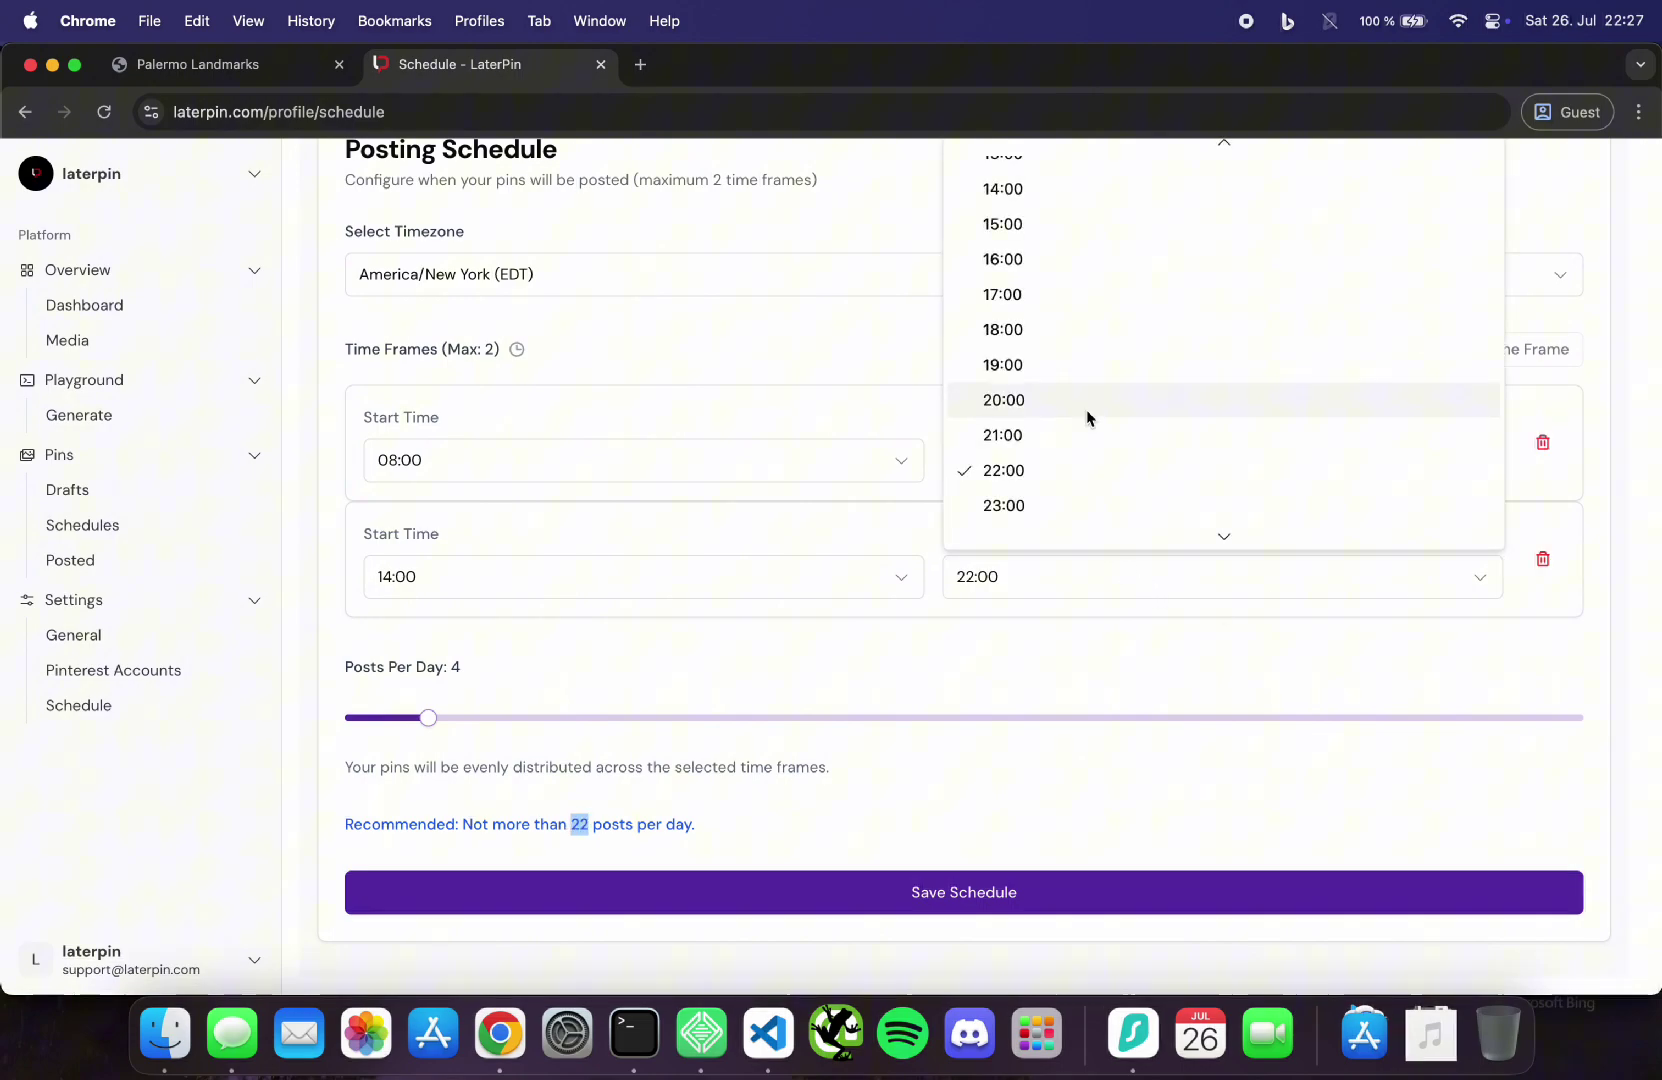
click(1557, 569)
Step: Delete the 14:00–22:00 frame and save the schedule with 08:00–11:00 at 4 posts/day
click(1545, 564)
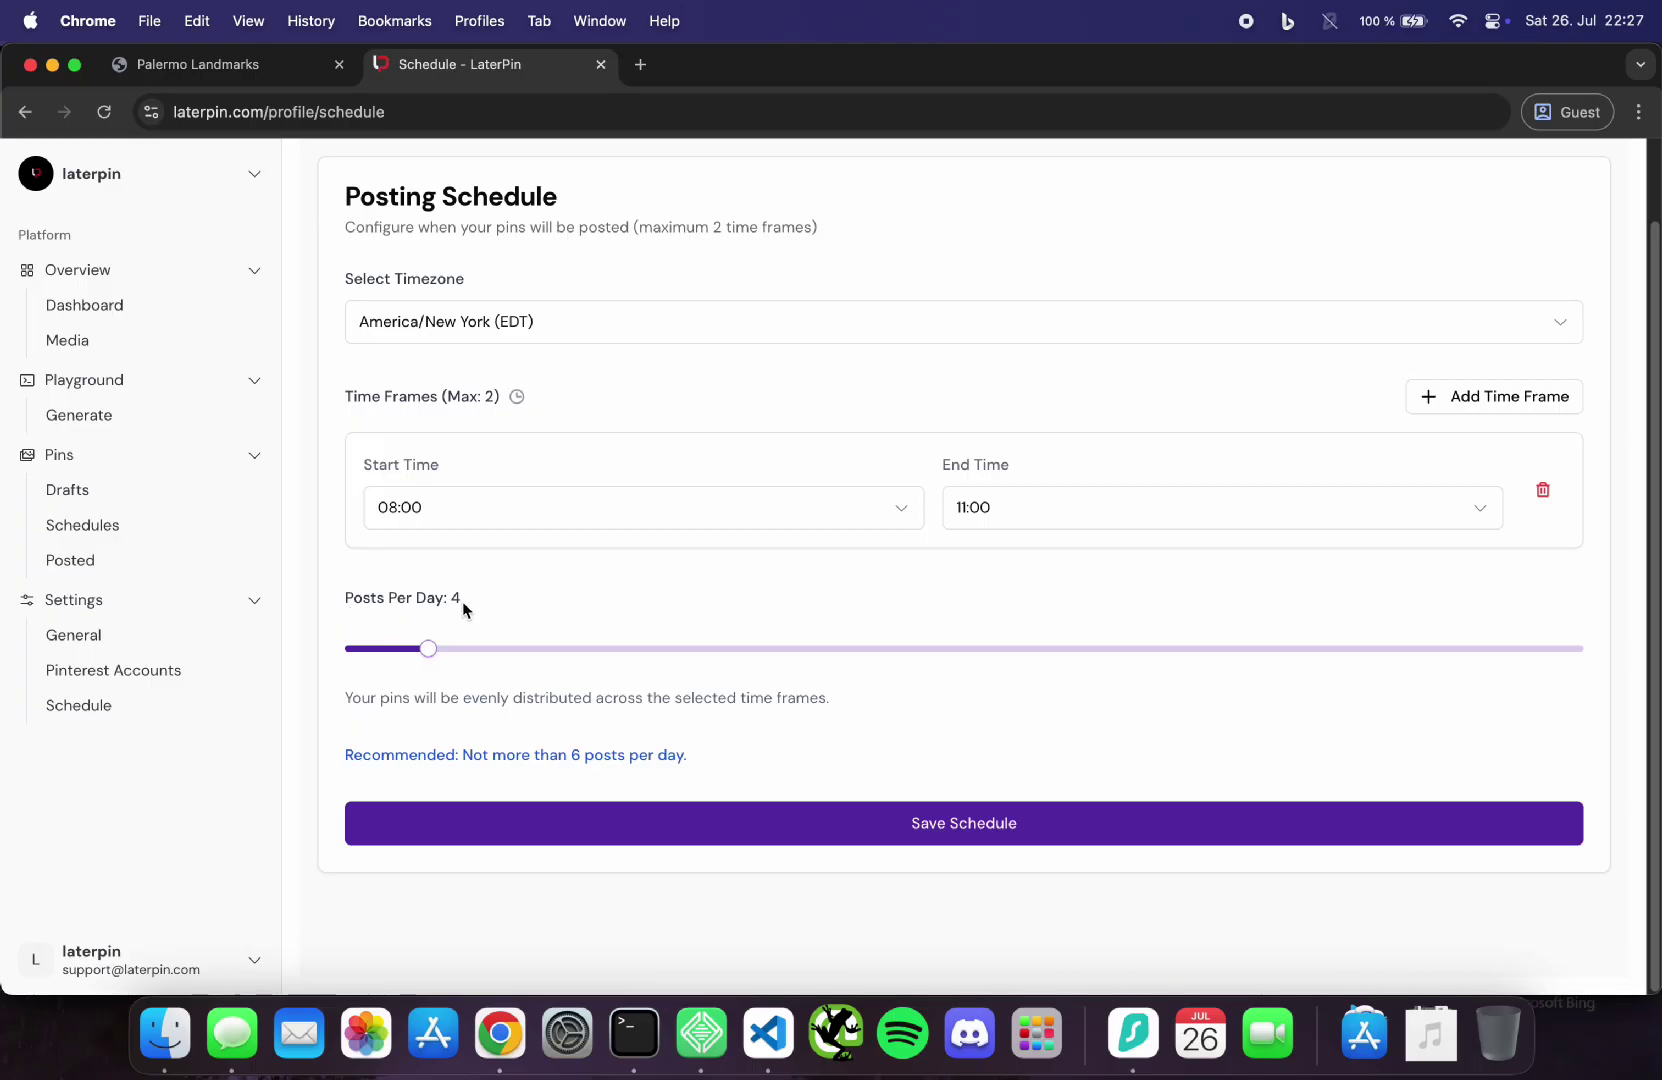
click(747, 835)
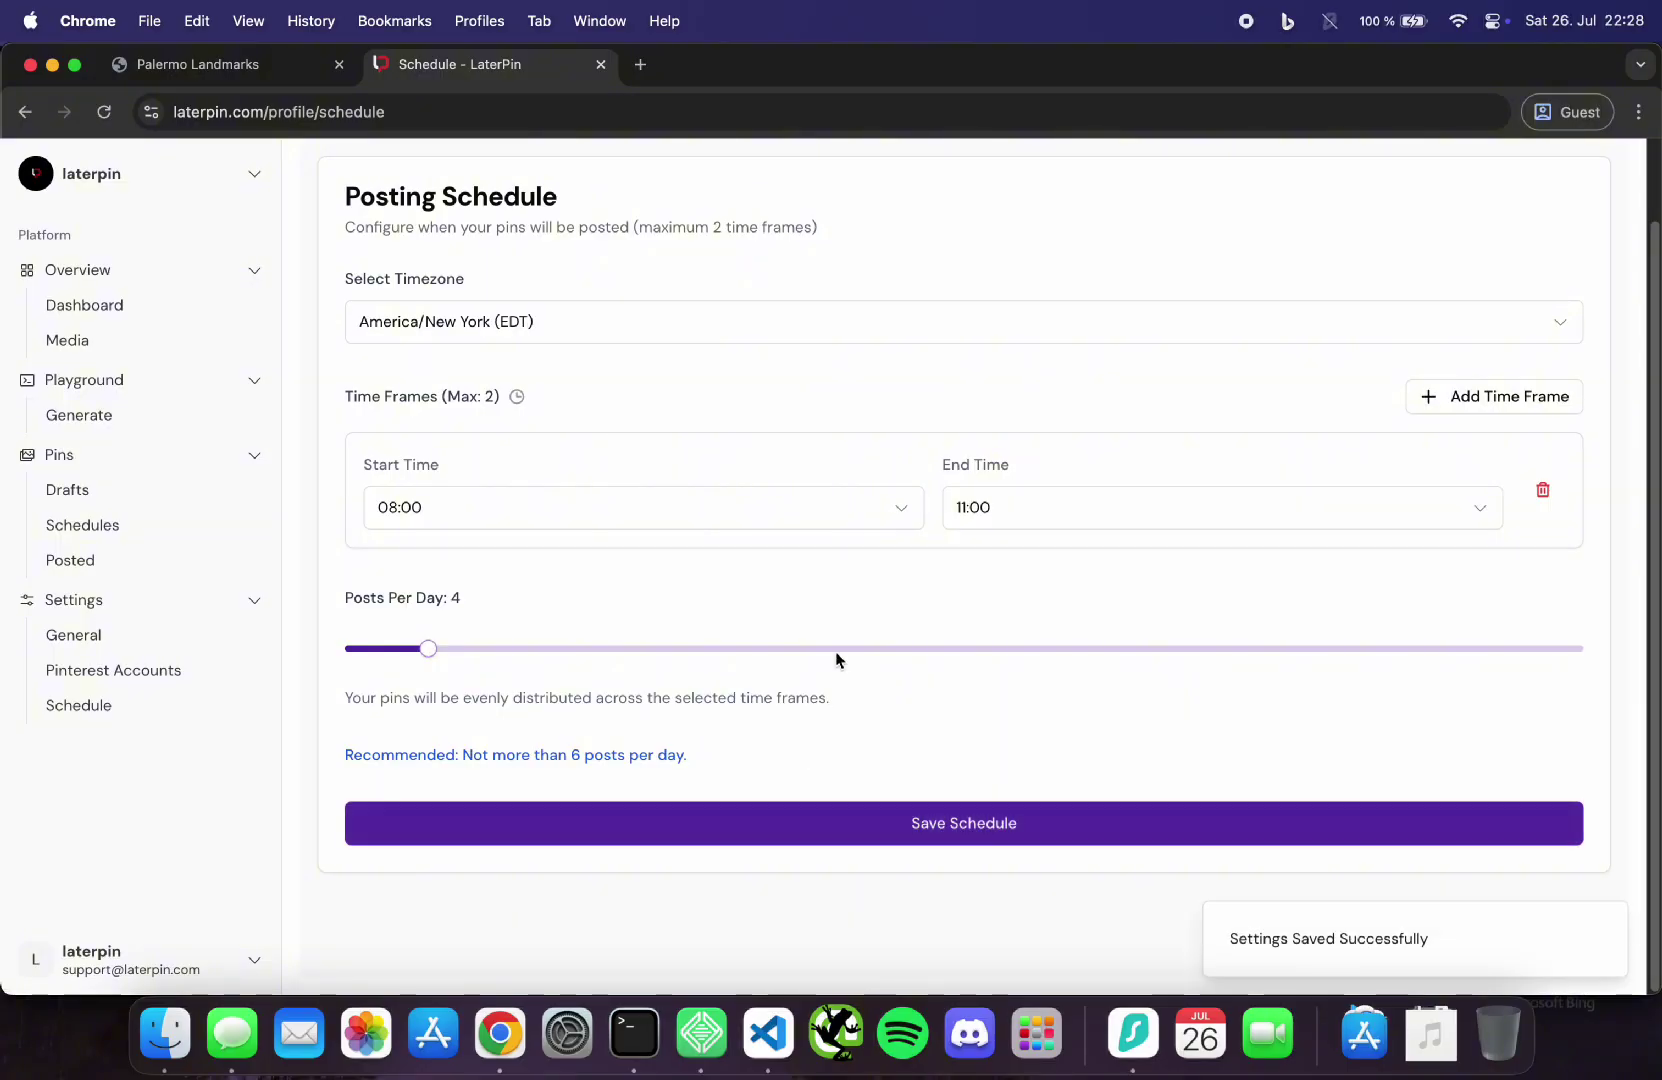
Step: Open the pin generator, then view the Palermo Landmarks page and select its title
click(112, 418)
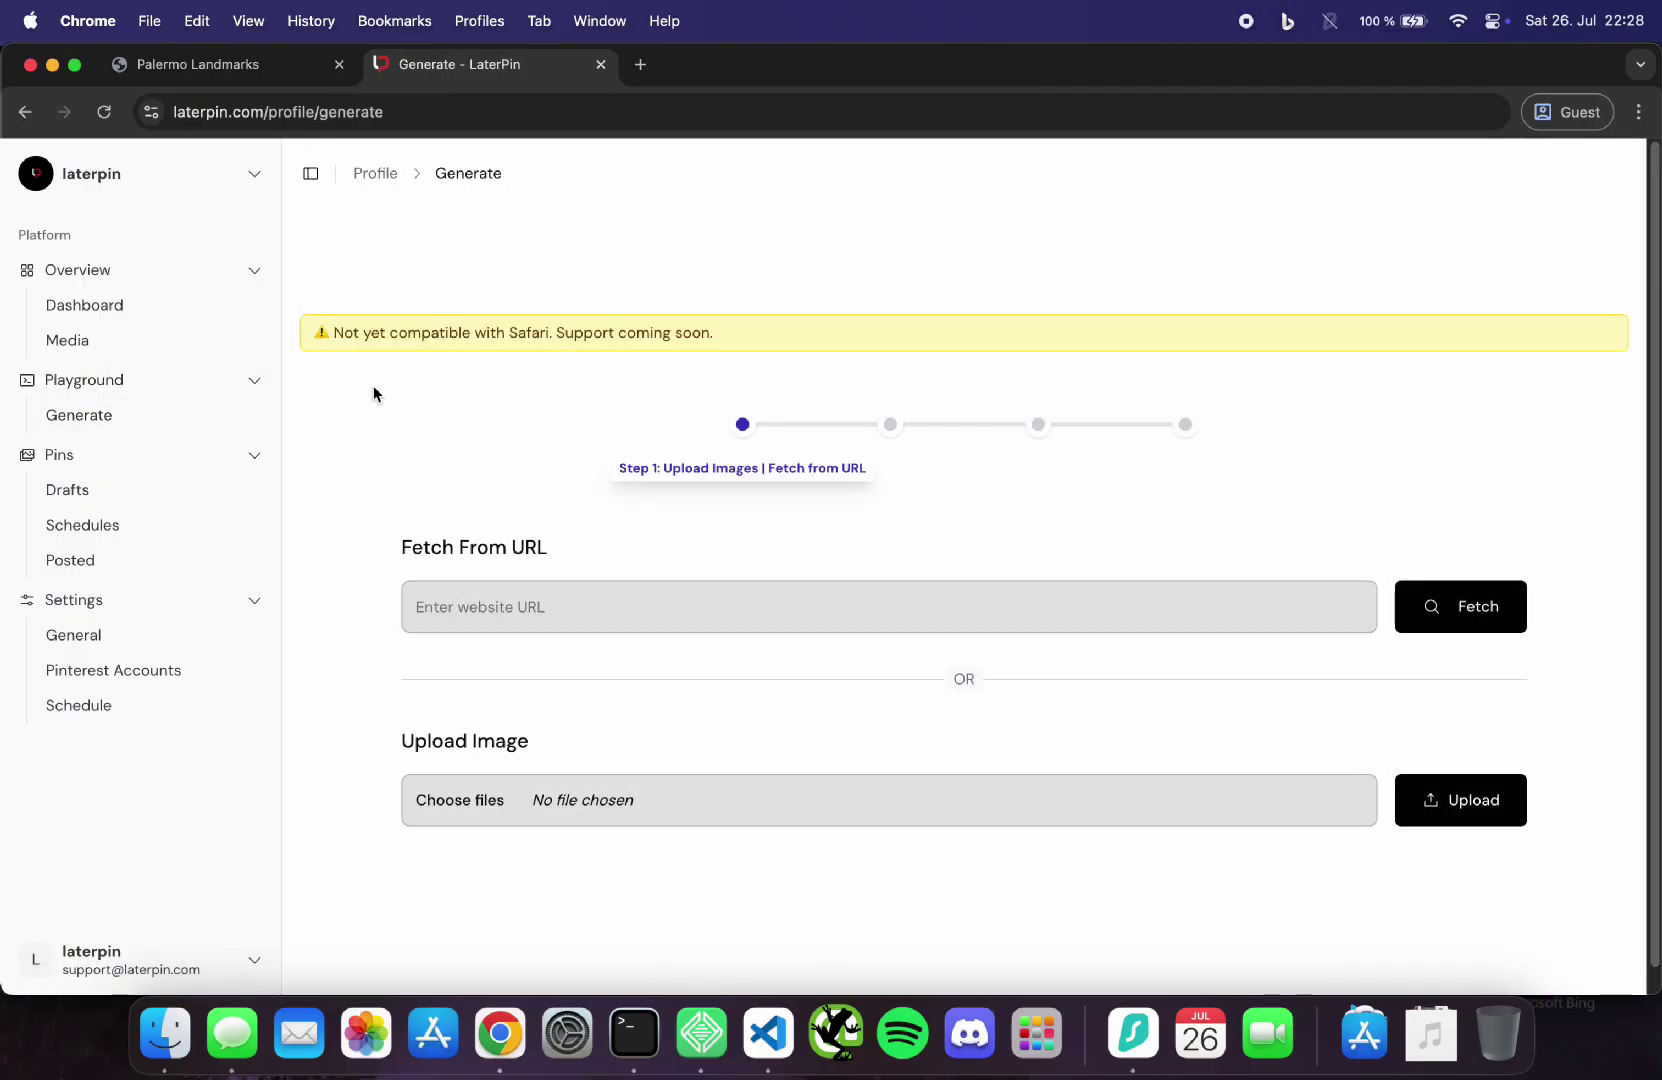
scroll(589, 341, down, 1)
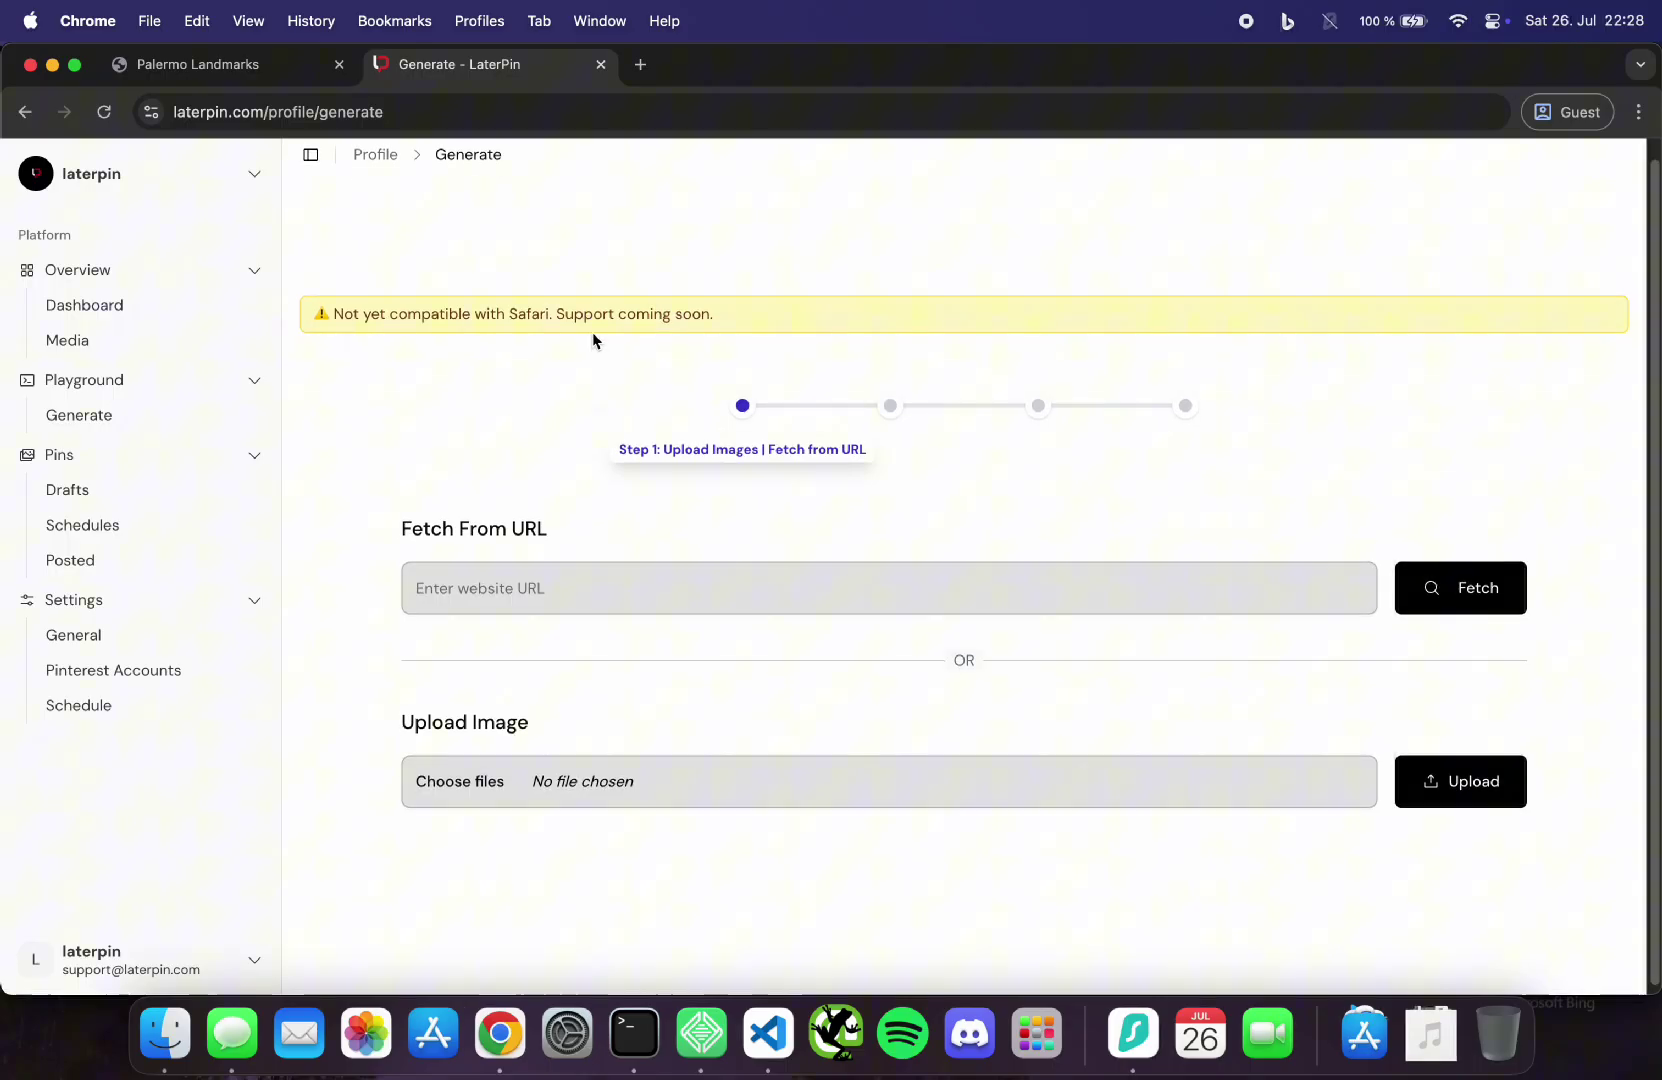
scroll(590, 350, down, 1)
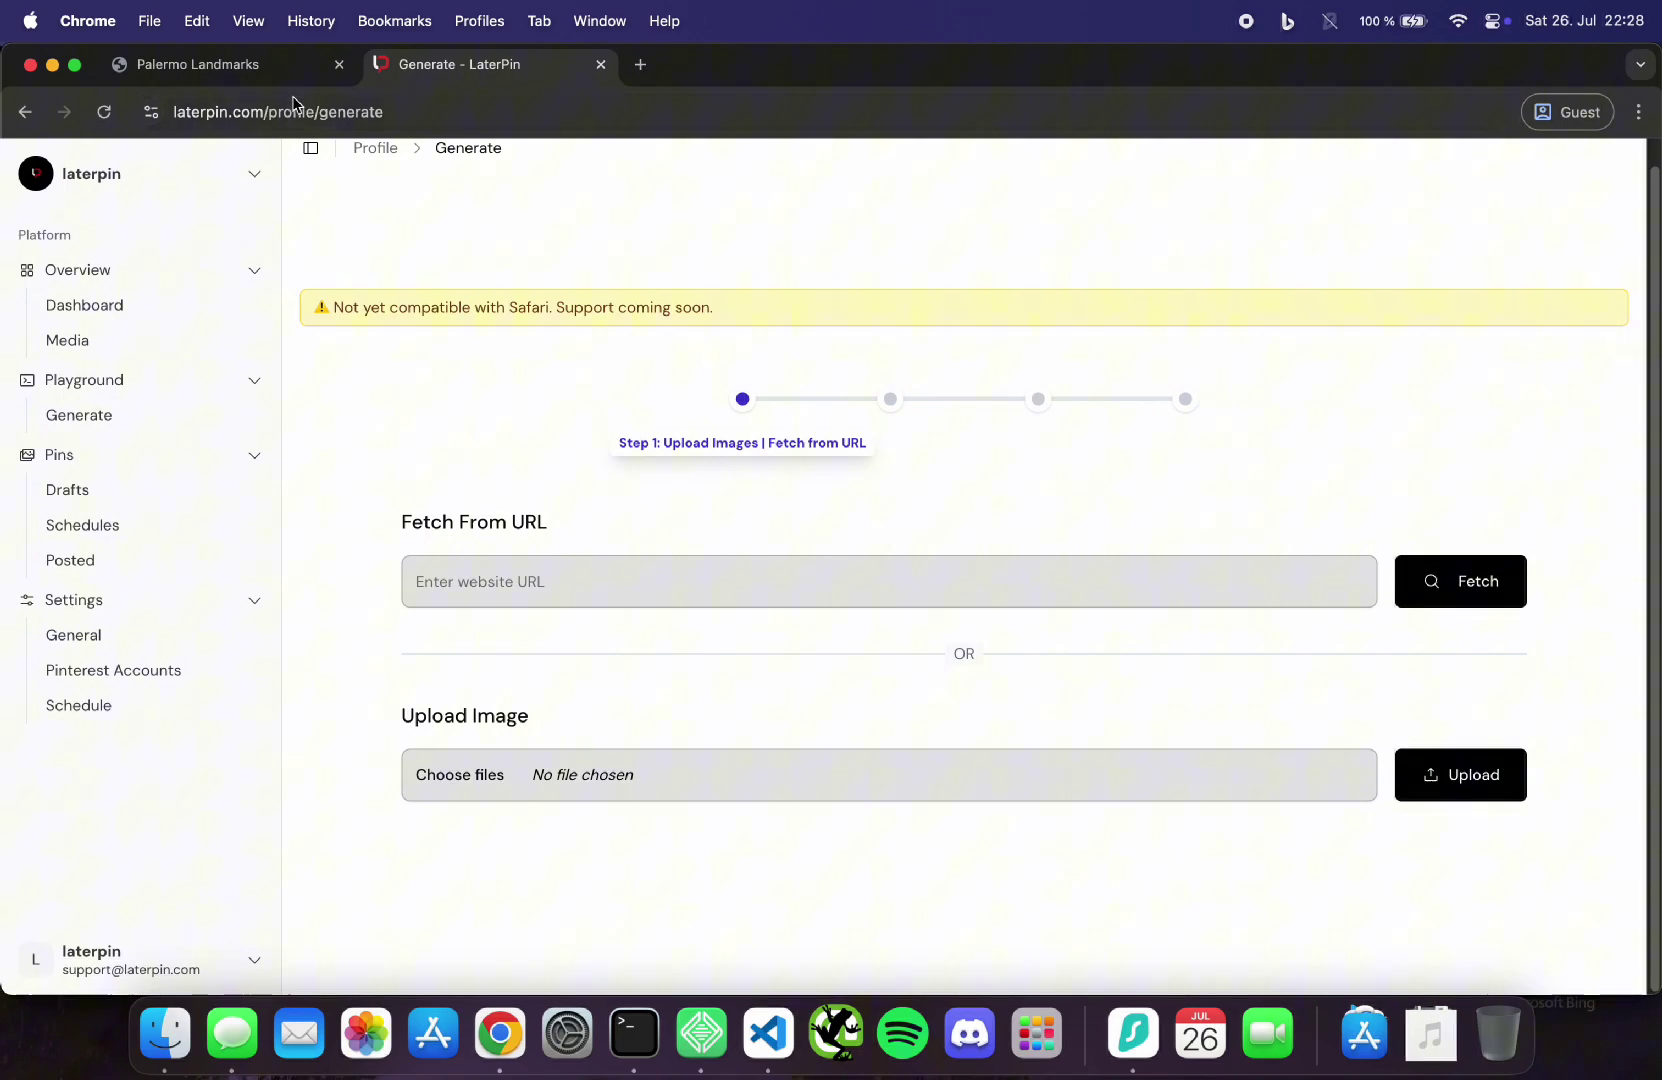
click(204, 64)
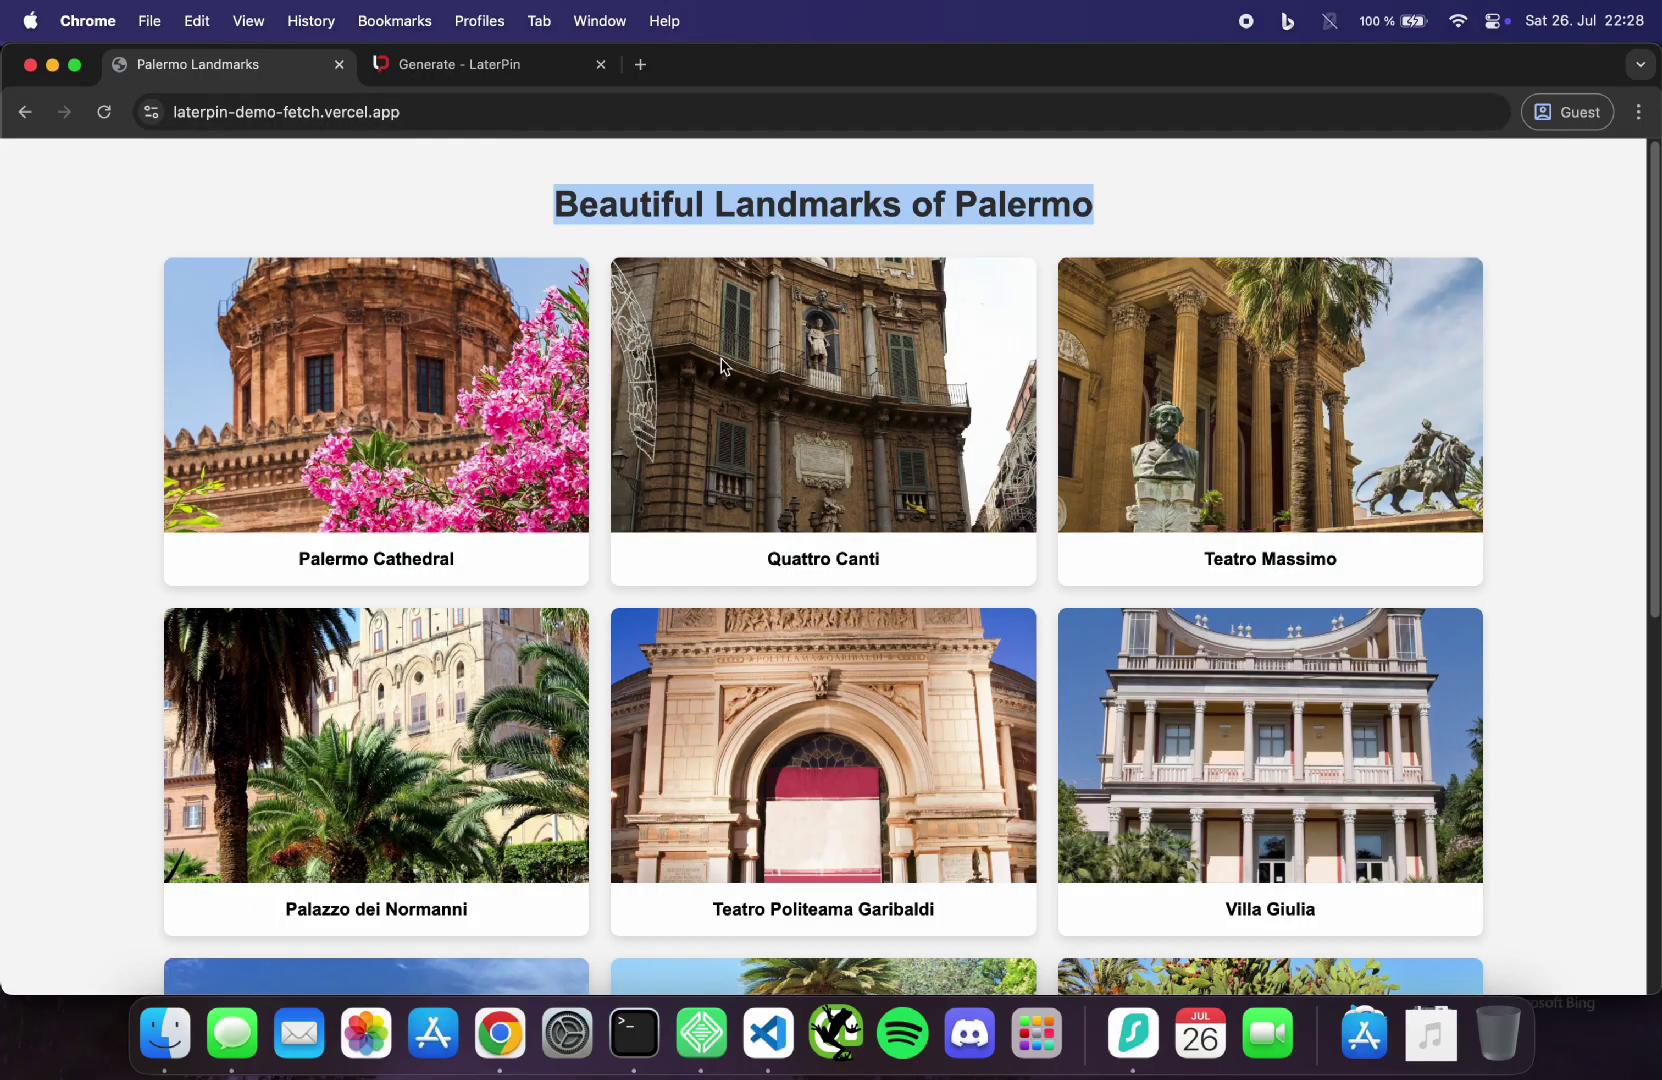
scroll(552, 471, down, 6)
scroll(552, 471, up, 6)
triple_click(712, 230)
click(708, 205)
triple_click(708, 205)
scroll(237, 464, down, 5)
scroll(654, 575, up, 5)
Step: Copy the Palermo Landmarks page URL and focus the generator's website address field
right_click(365, 112)
click(330, 112)
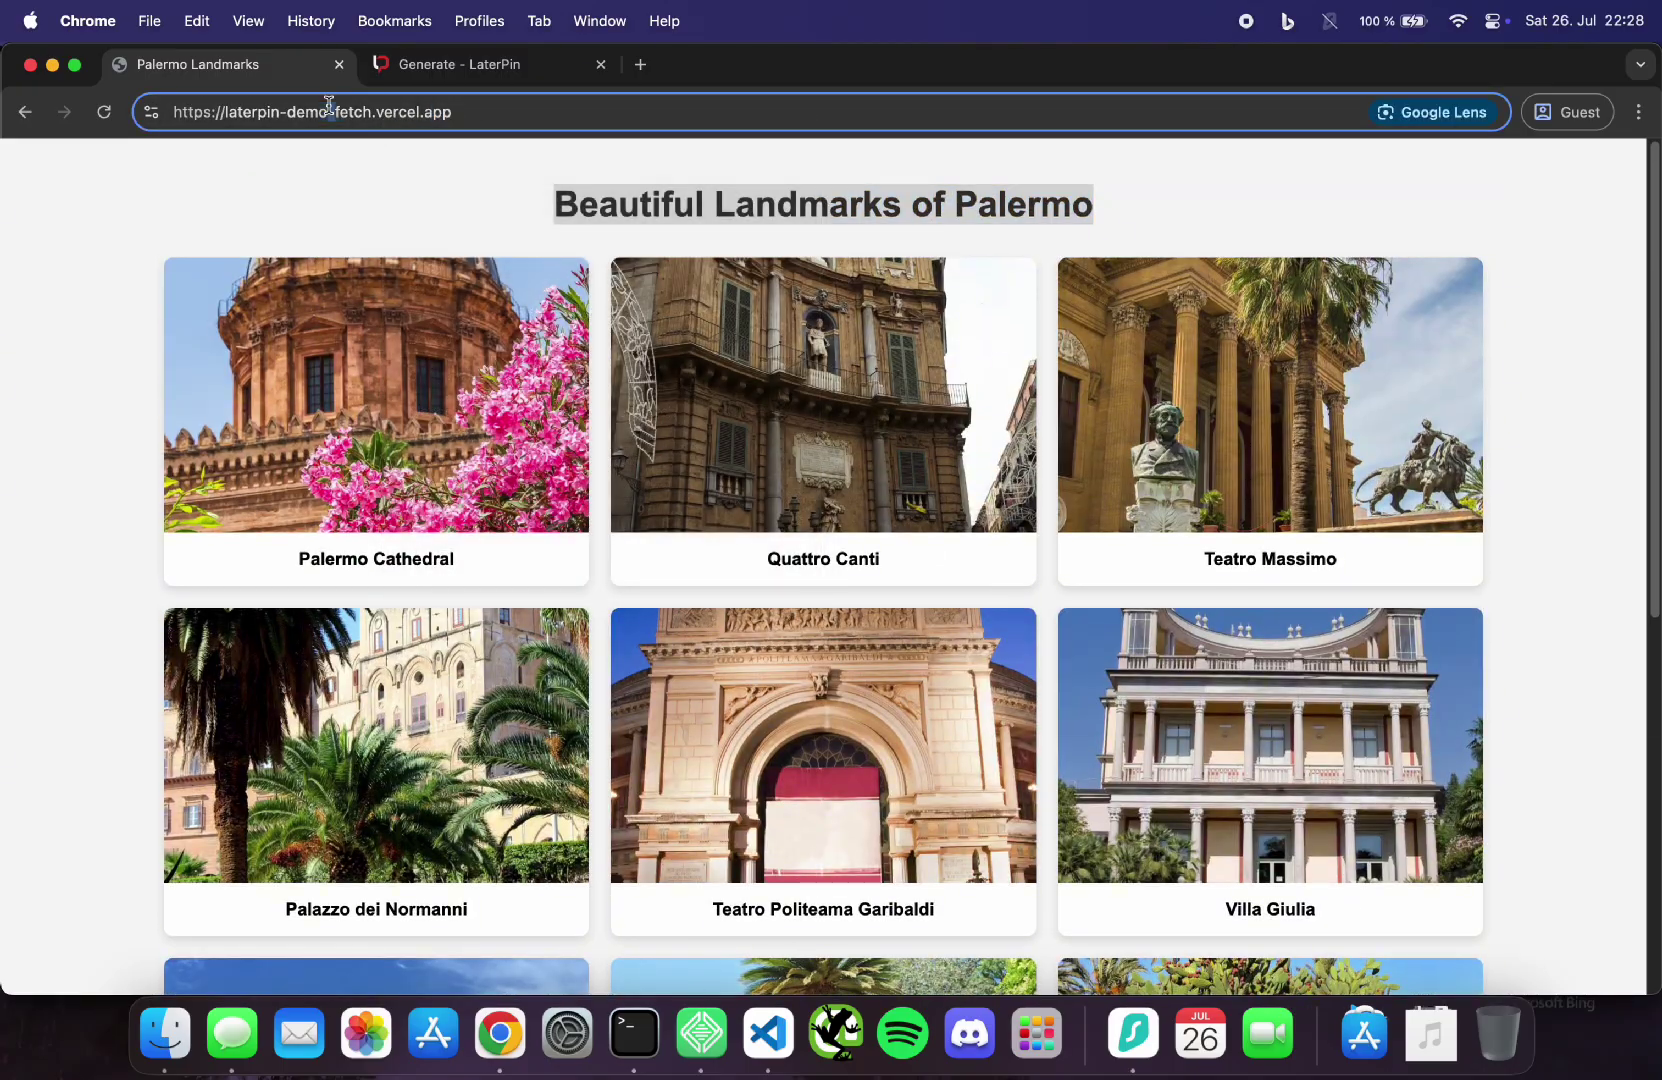
double_click(330, 106)
triple_click(330, 105)
click(330, 104)
key(super+a)
key(super+c)
click(460, 64)
click(658, 575)
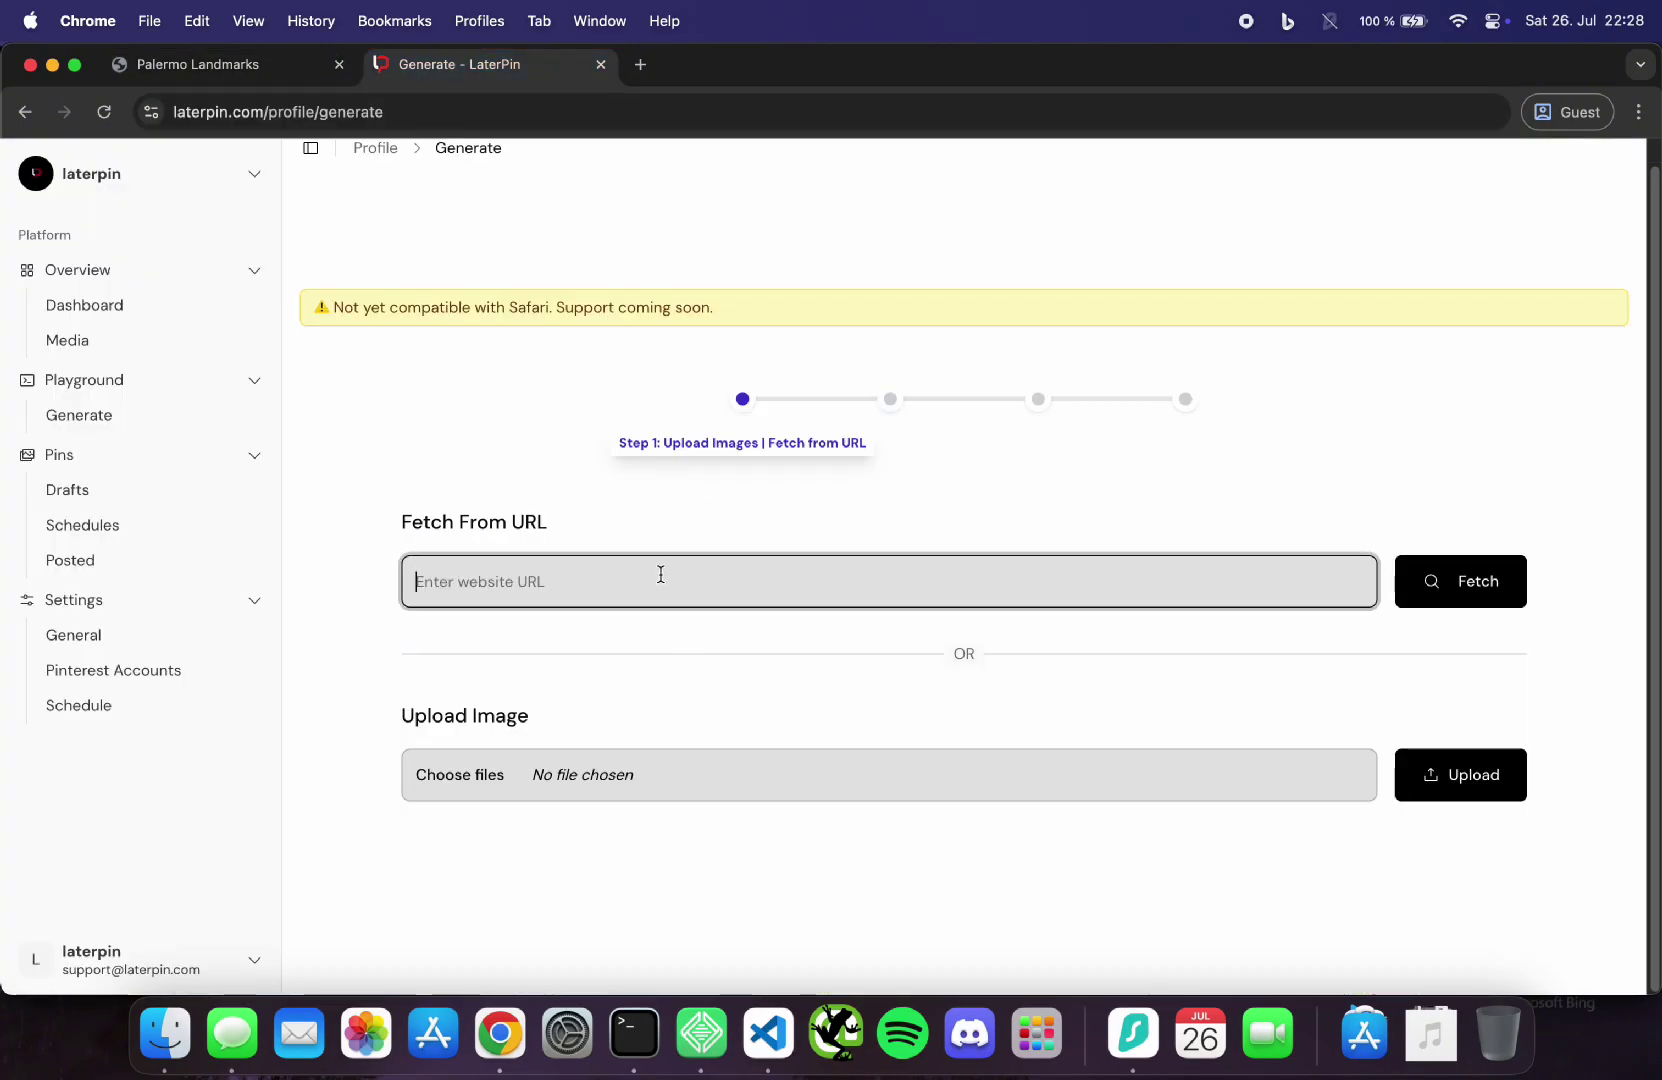
Step: Paste the Palermo Landmarks URL and fetch its images
key(super+v)
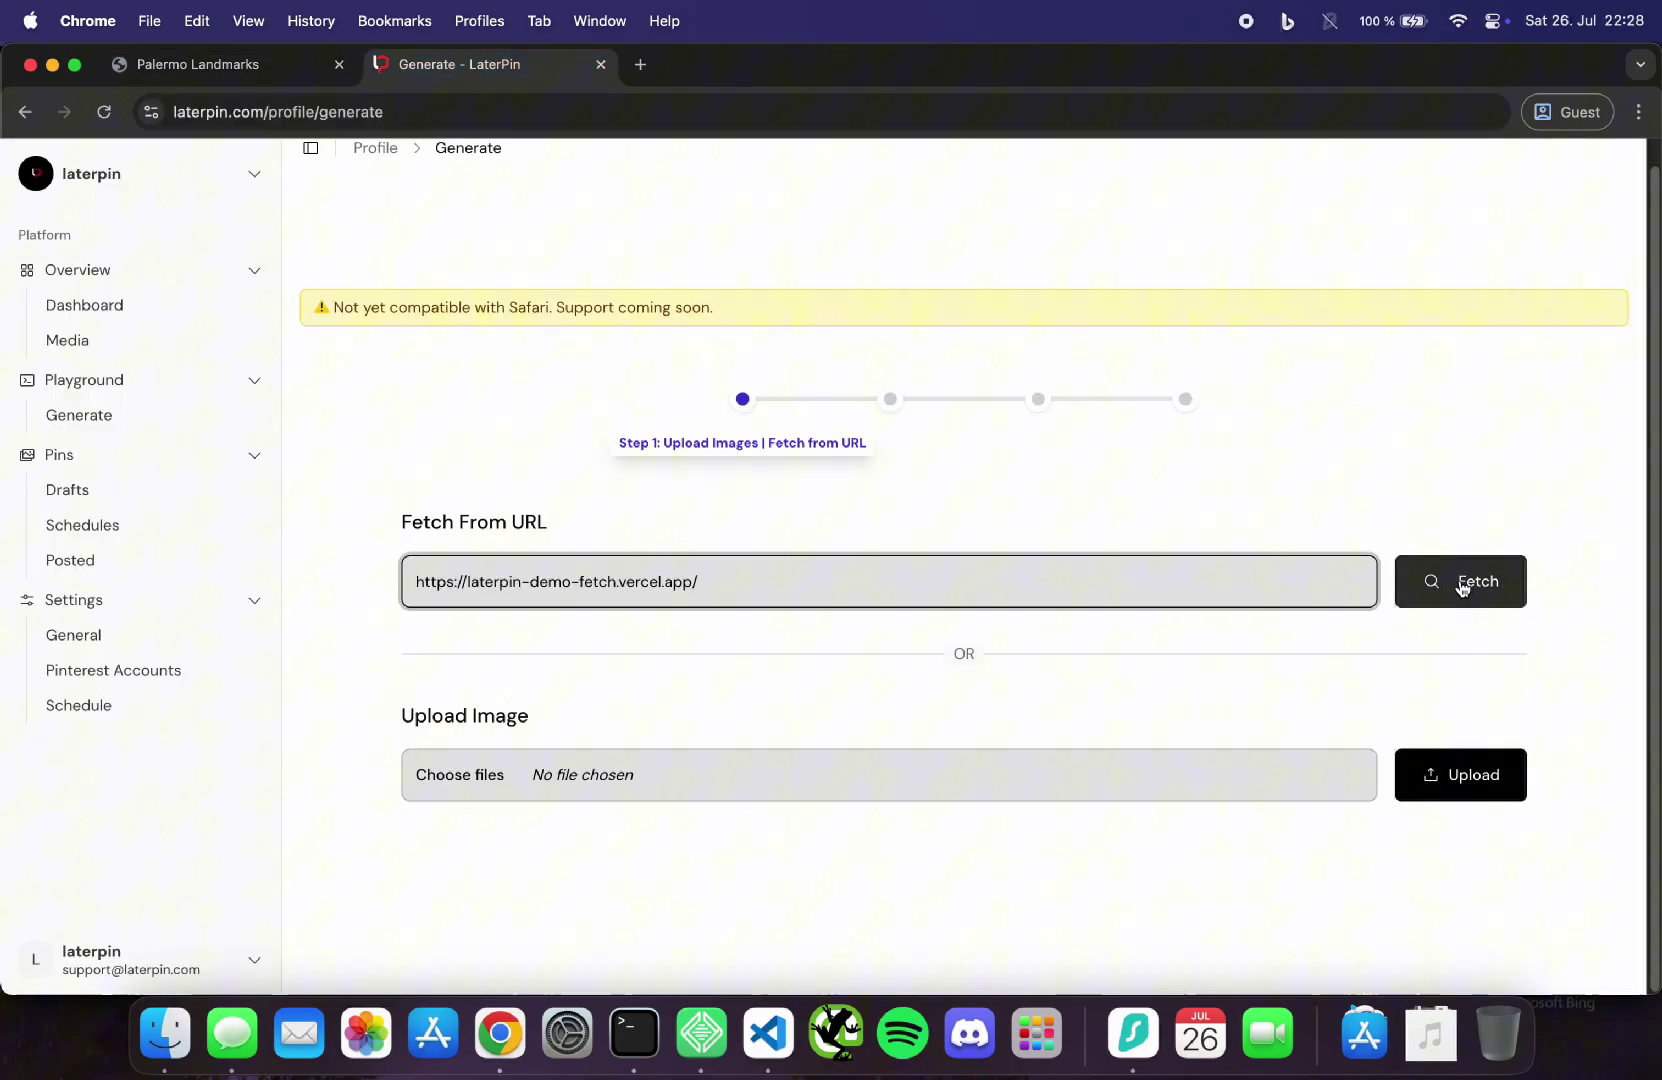
click(1461, 587)
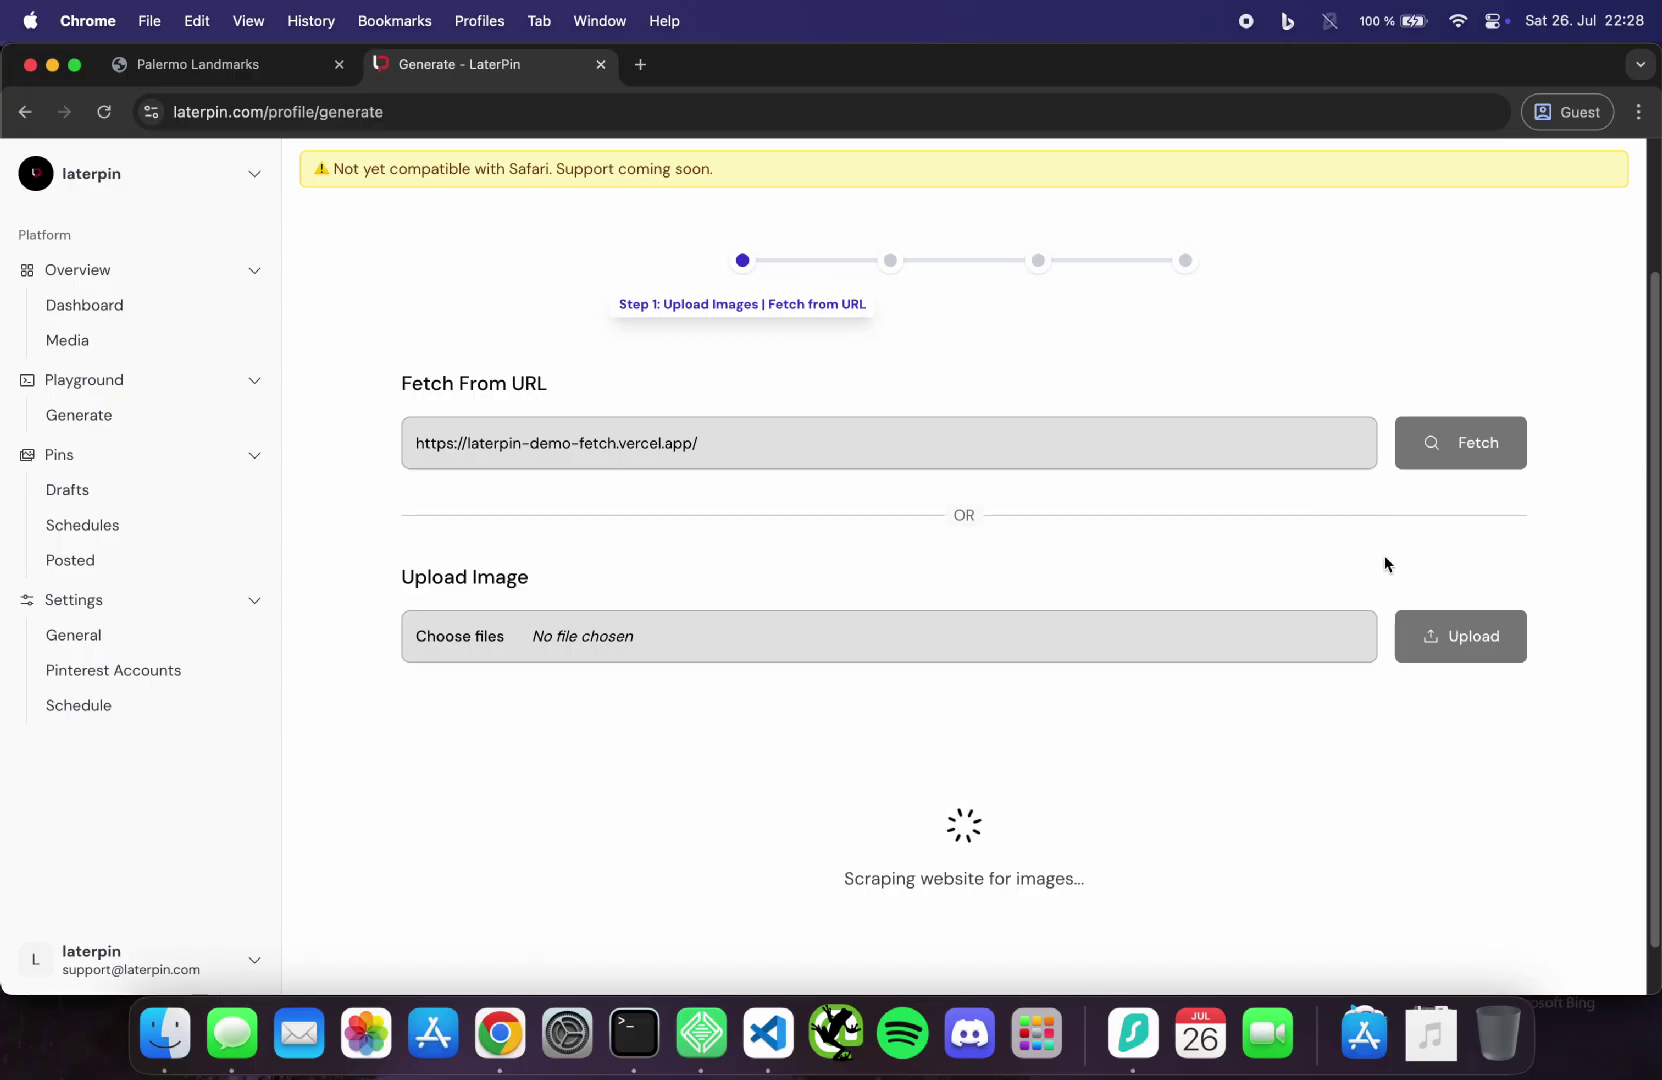
scroll(1350, 510, down, 1)
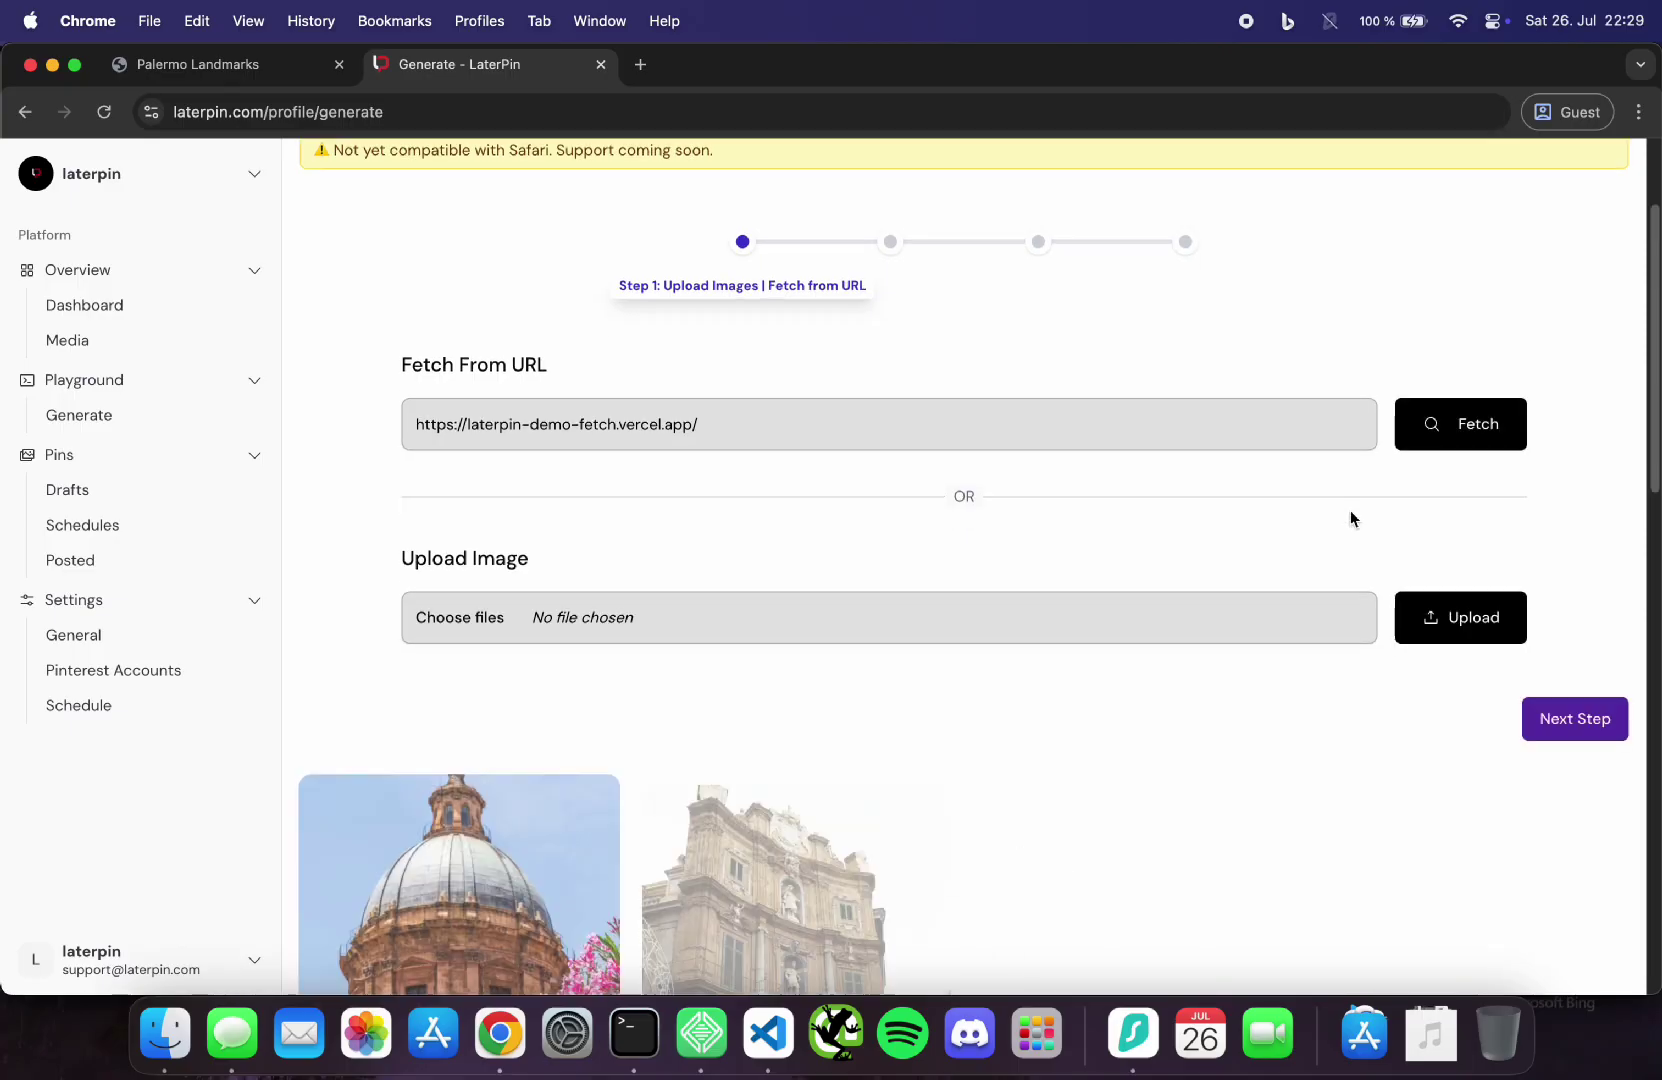
scroll(1276, 514, down, 6)
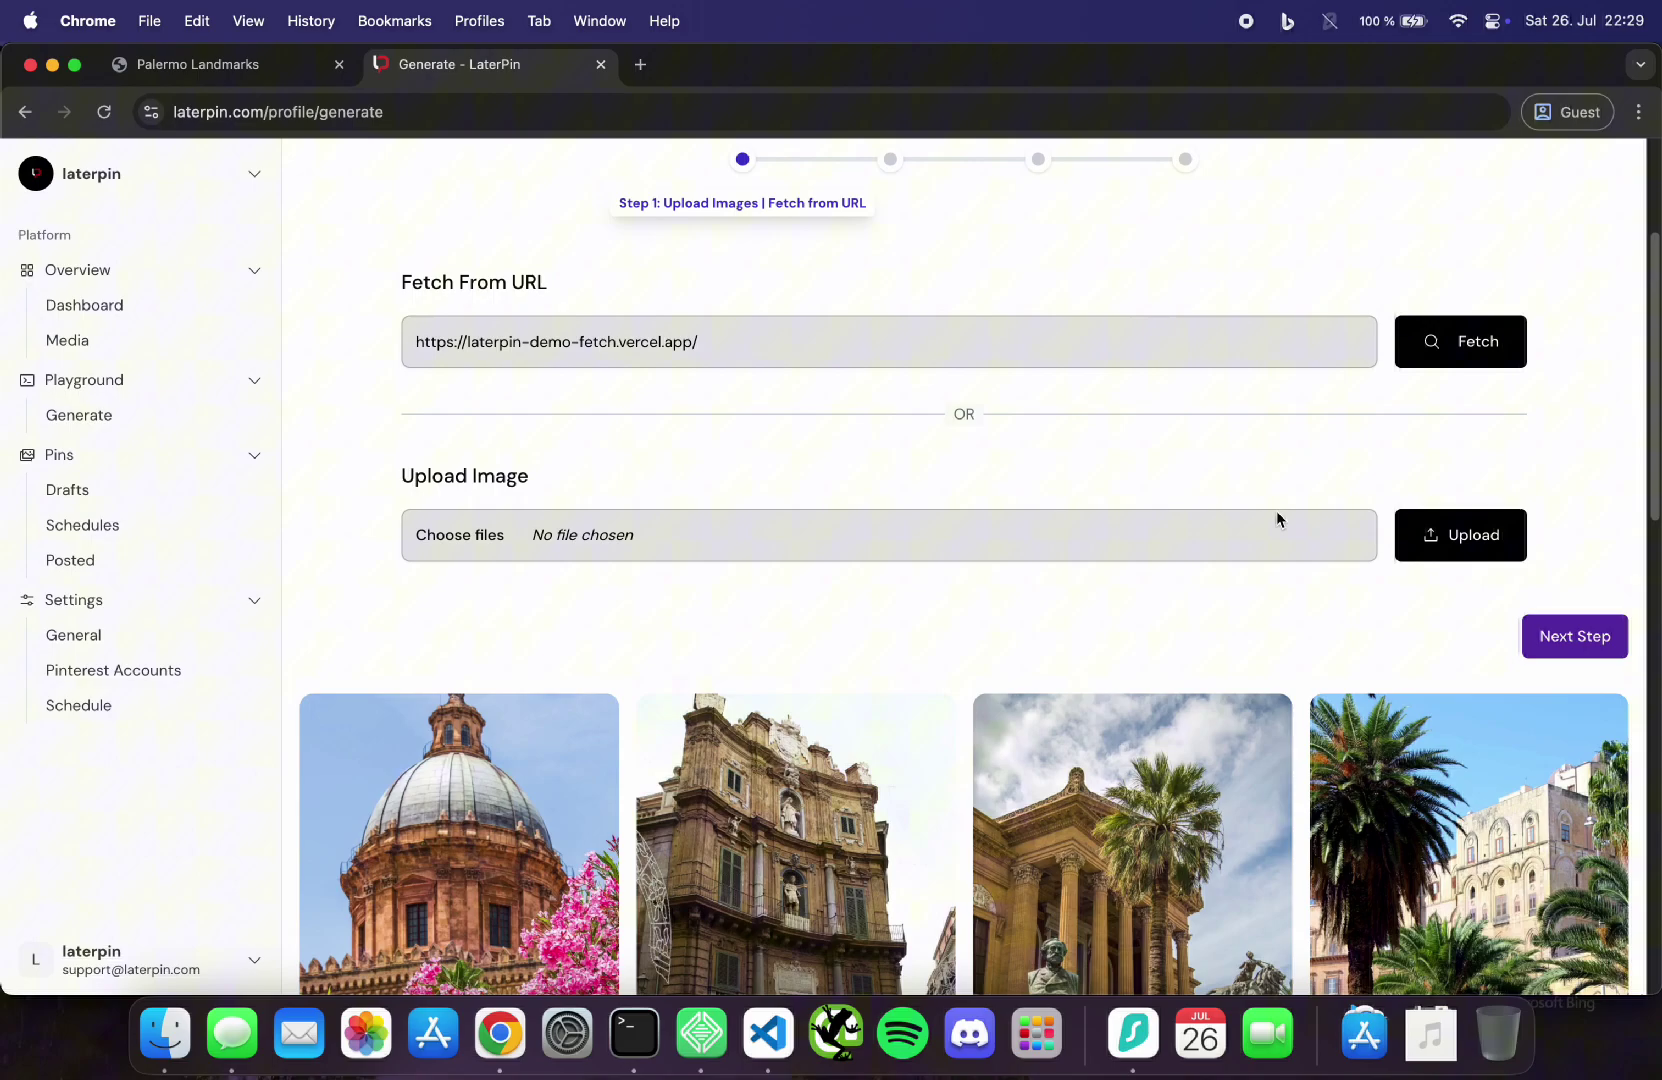
scroll(1146, 510, down, 8)
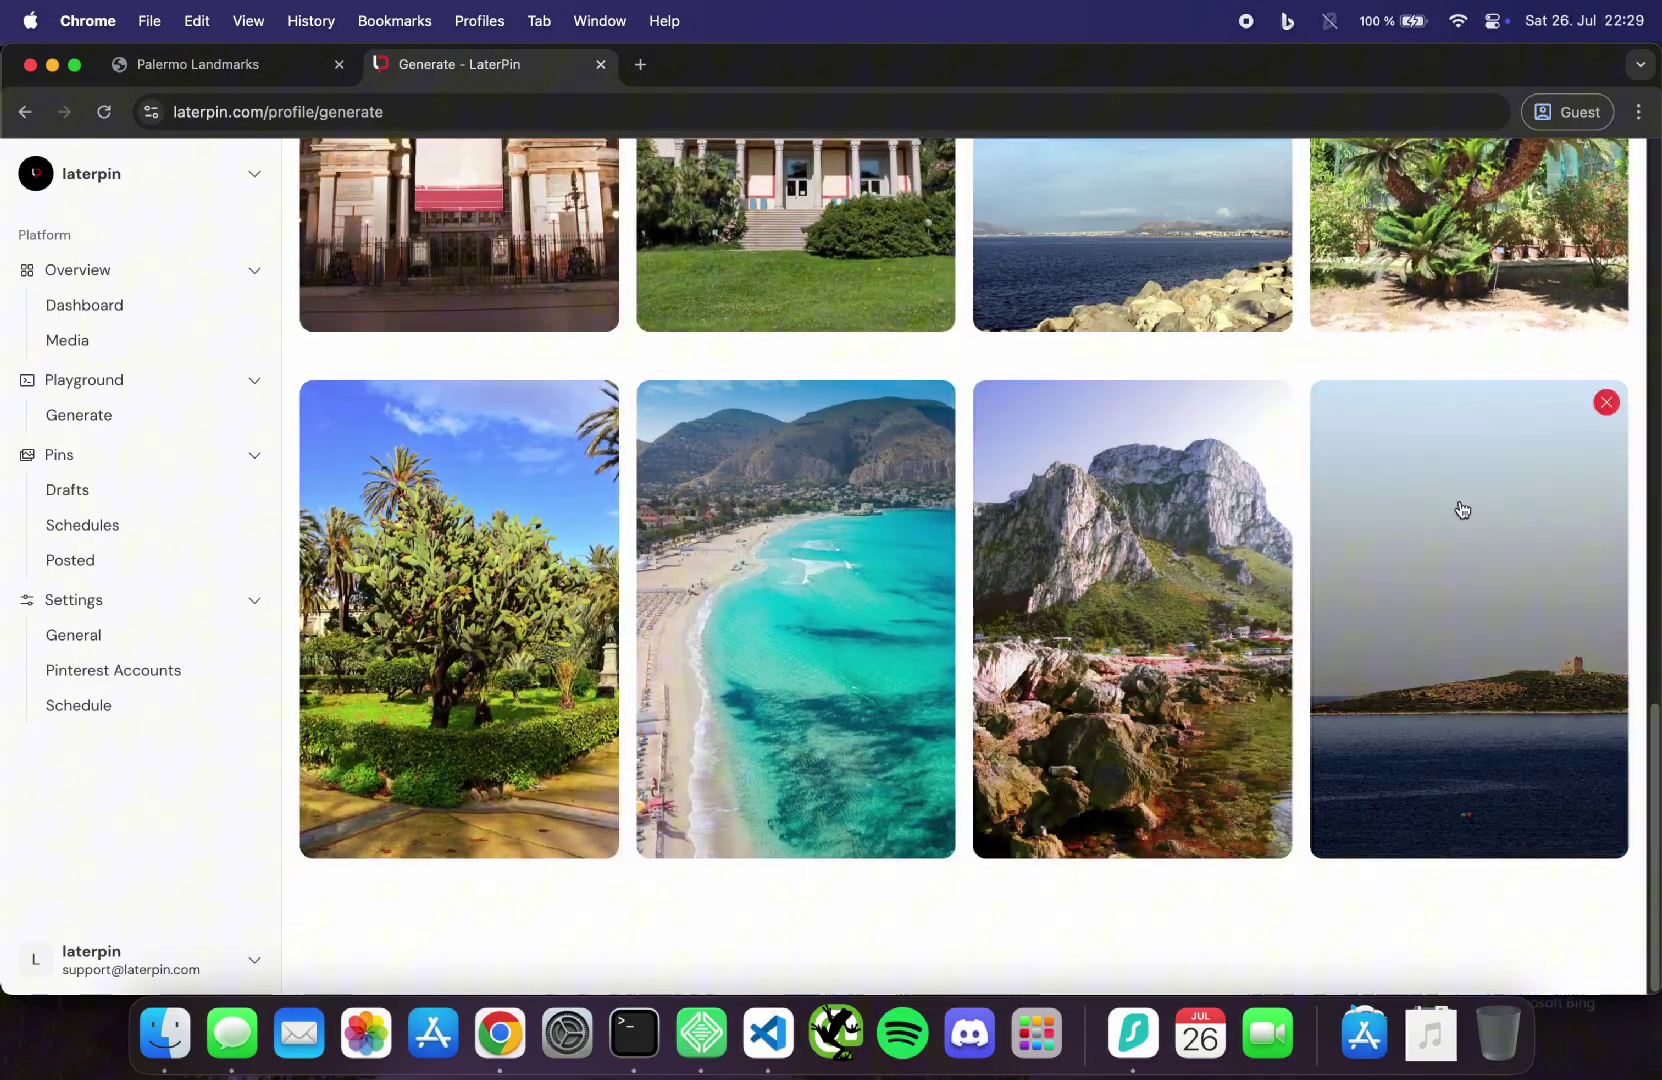
Step: Remove the island, mountain, beach and garden photos from the last row
click(1607, 402)
click(1270, 403)
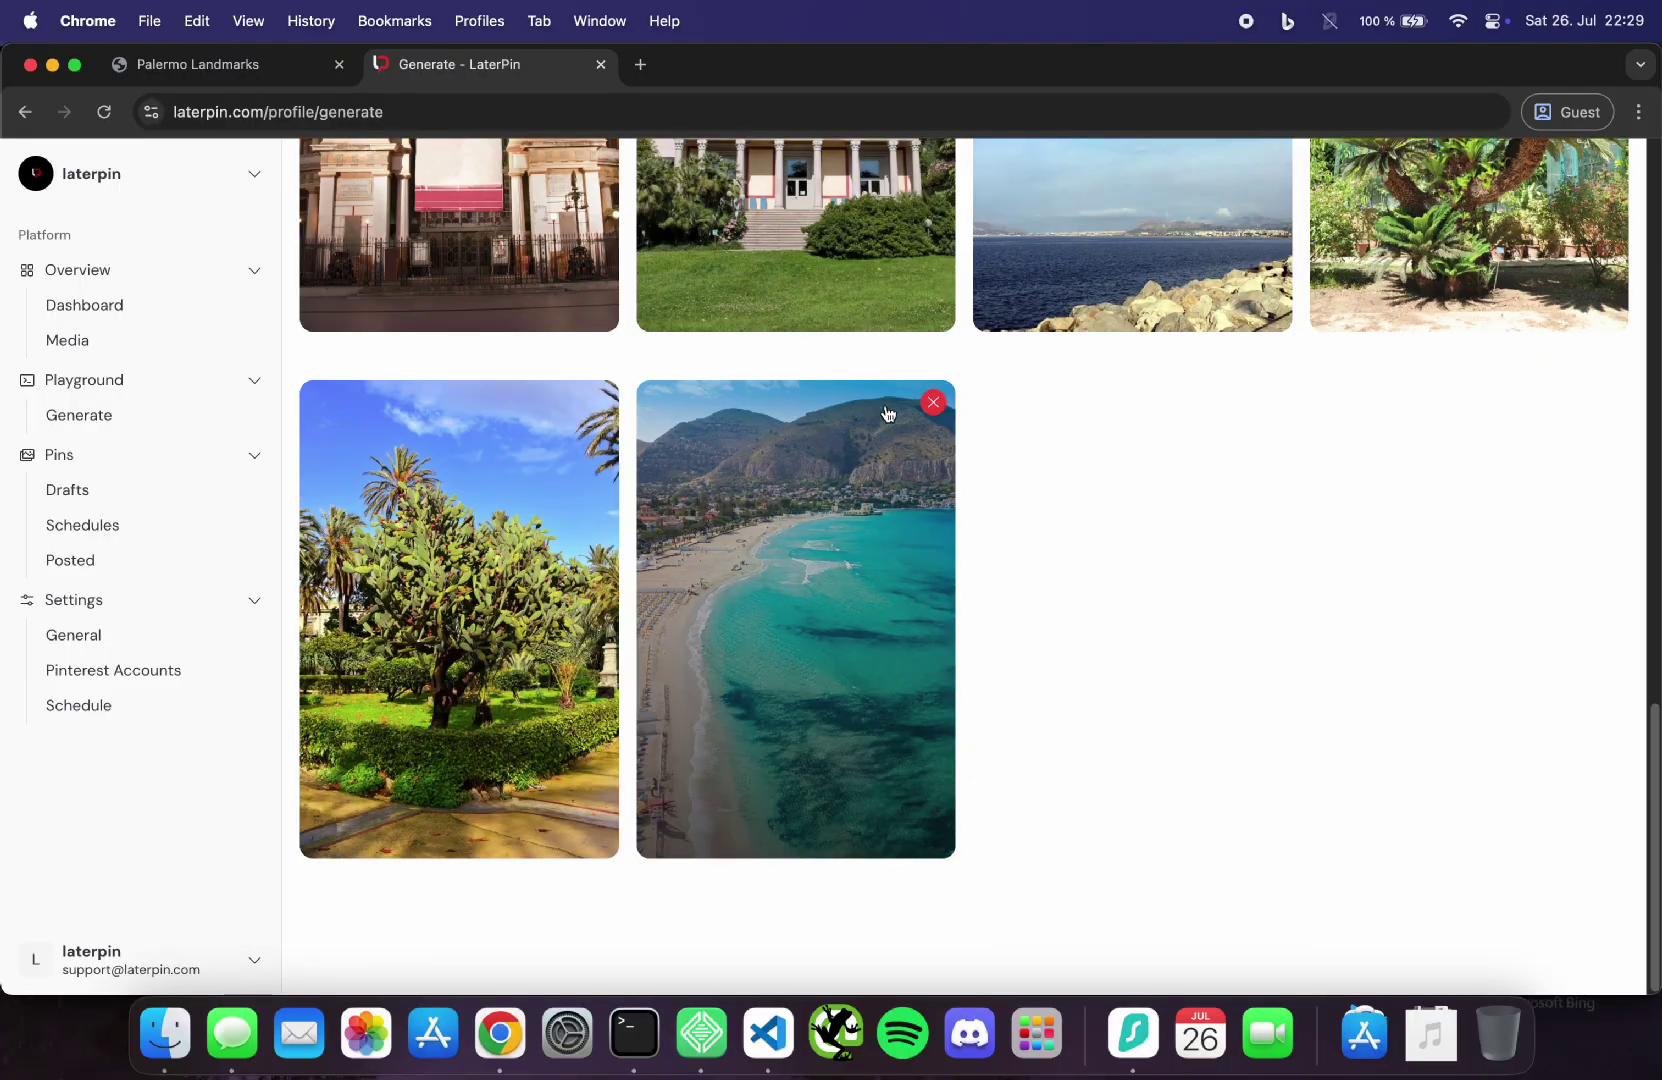
click(925, 403)
click(597, 402)
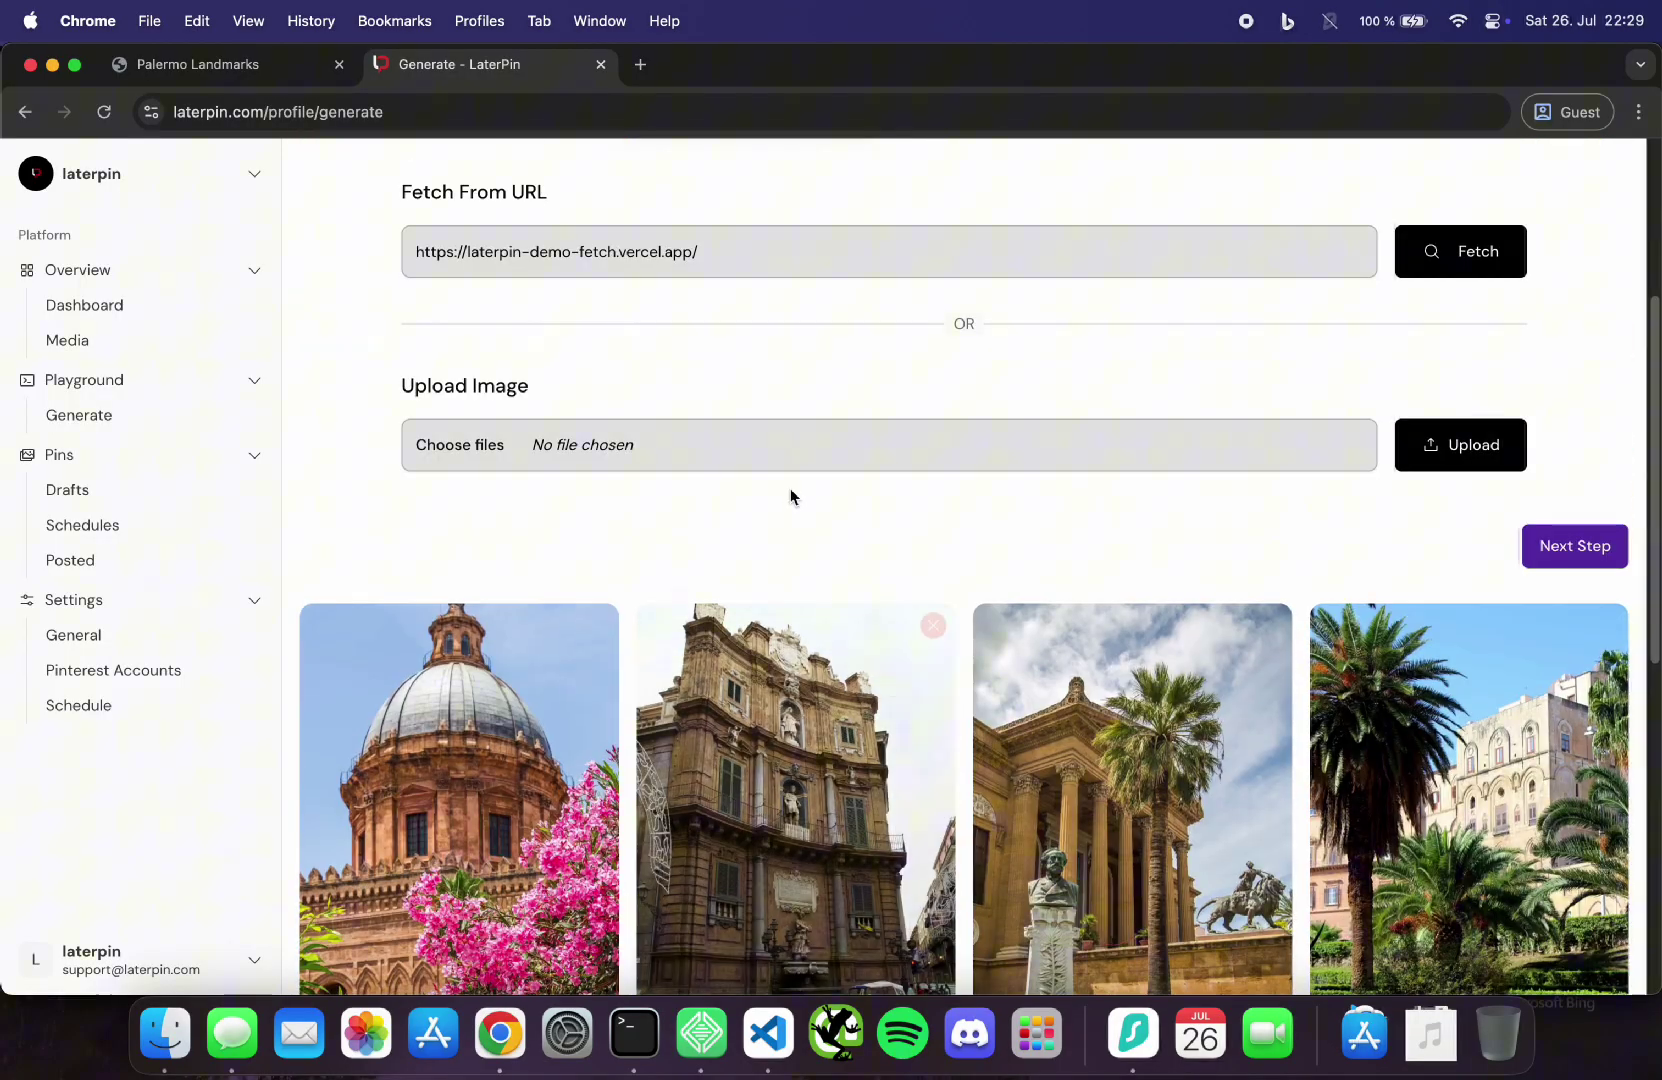
scroll(790, 497, down, 10)
scroll(790, 494, up, 6)
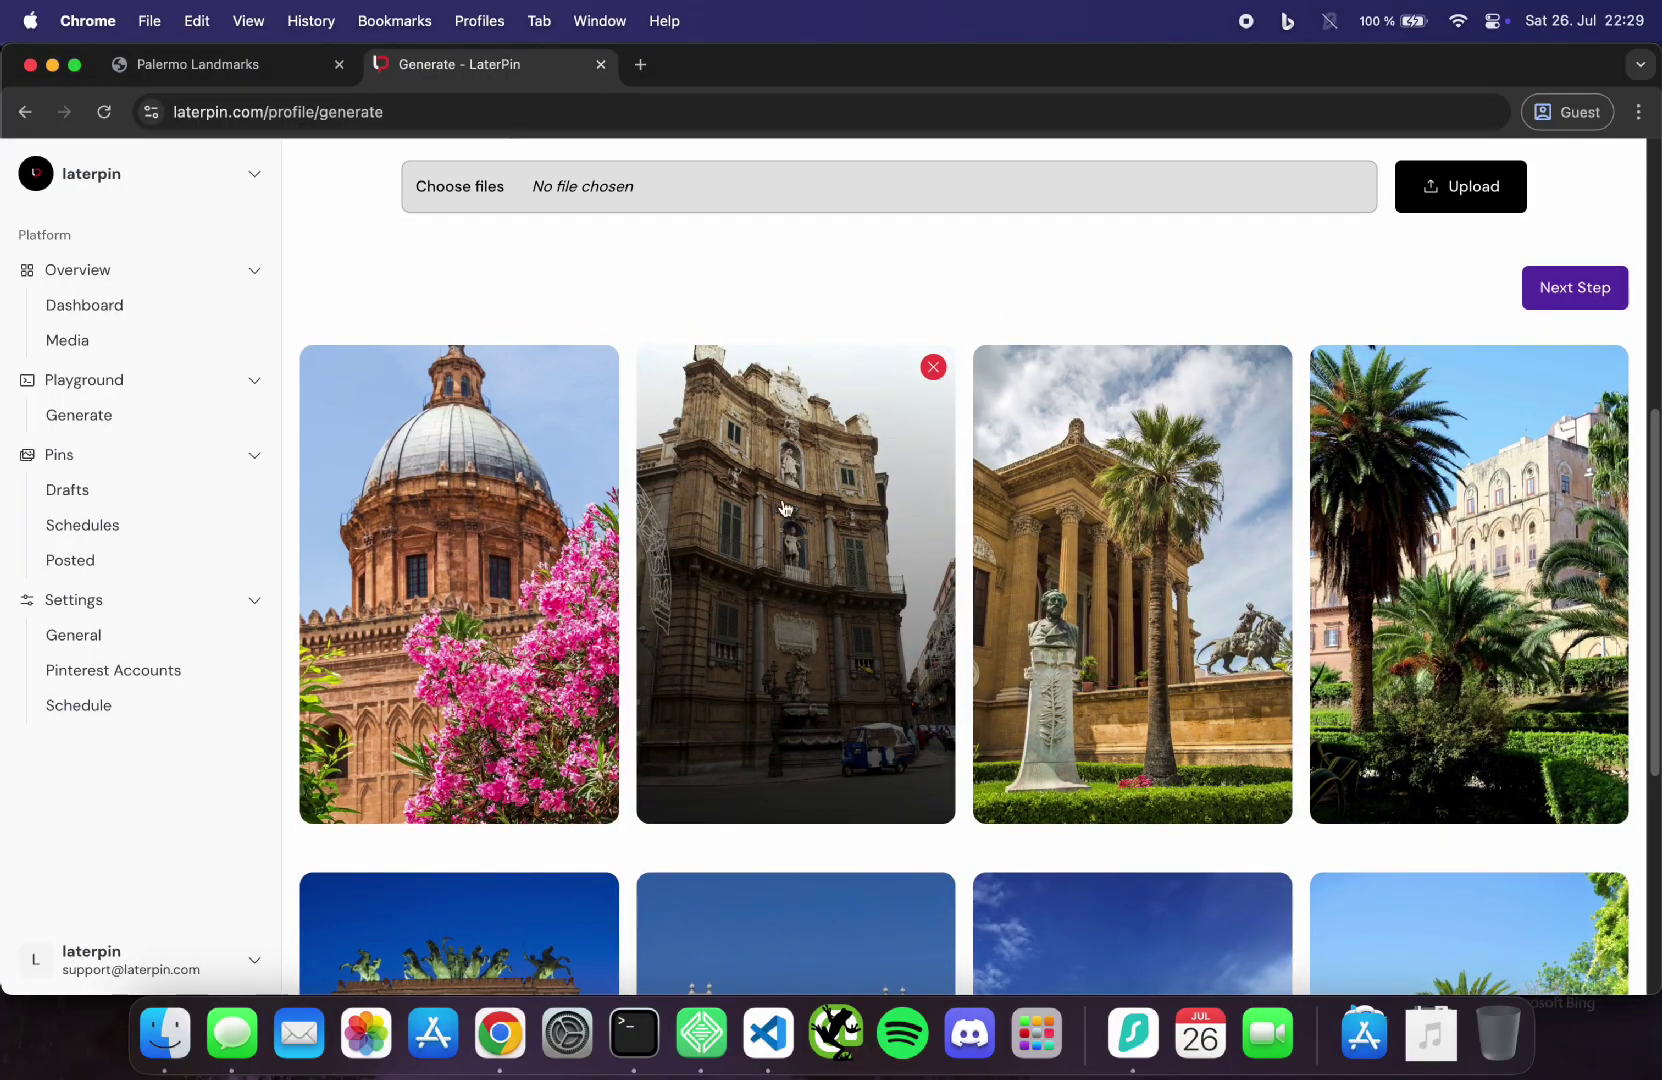
scroll(795, 505, up, 4)
scroll(797, 508, up, 3)
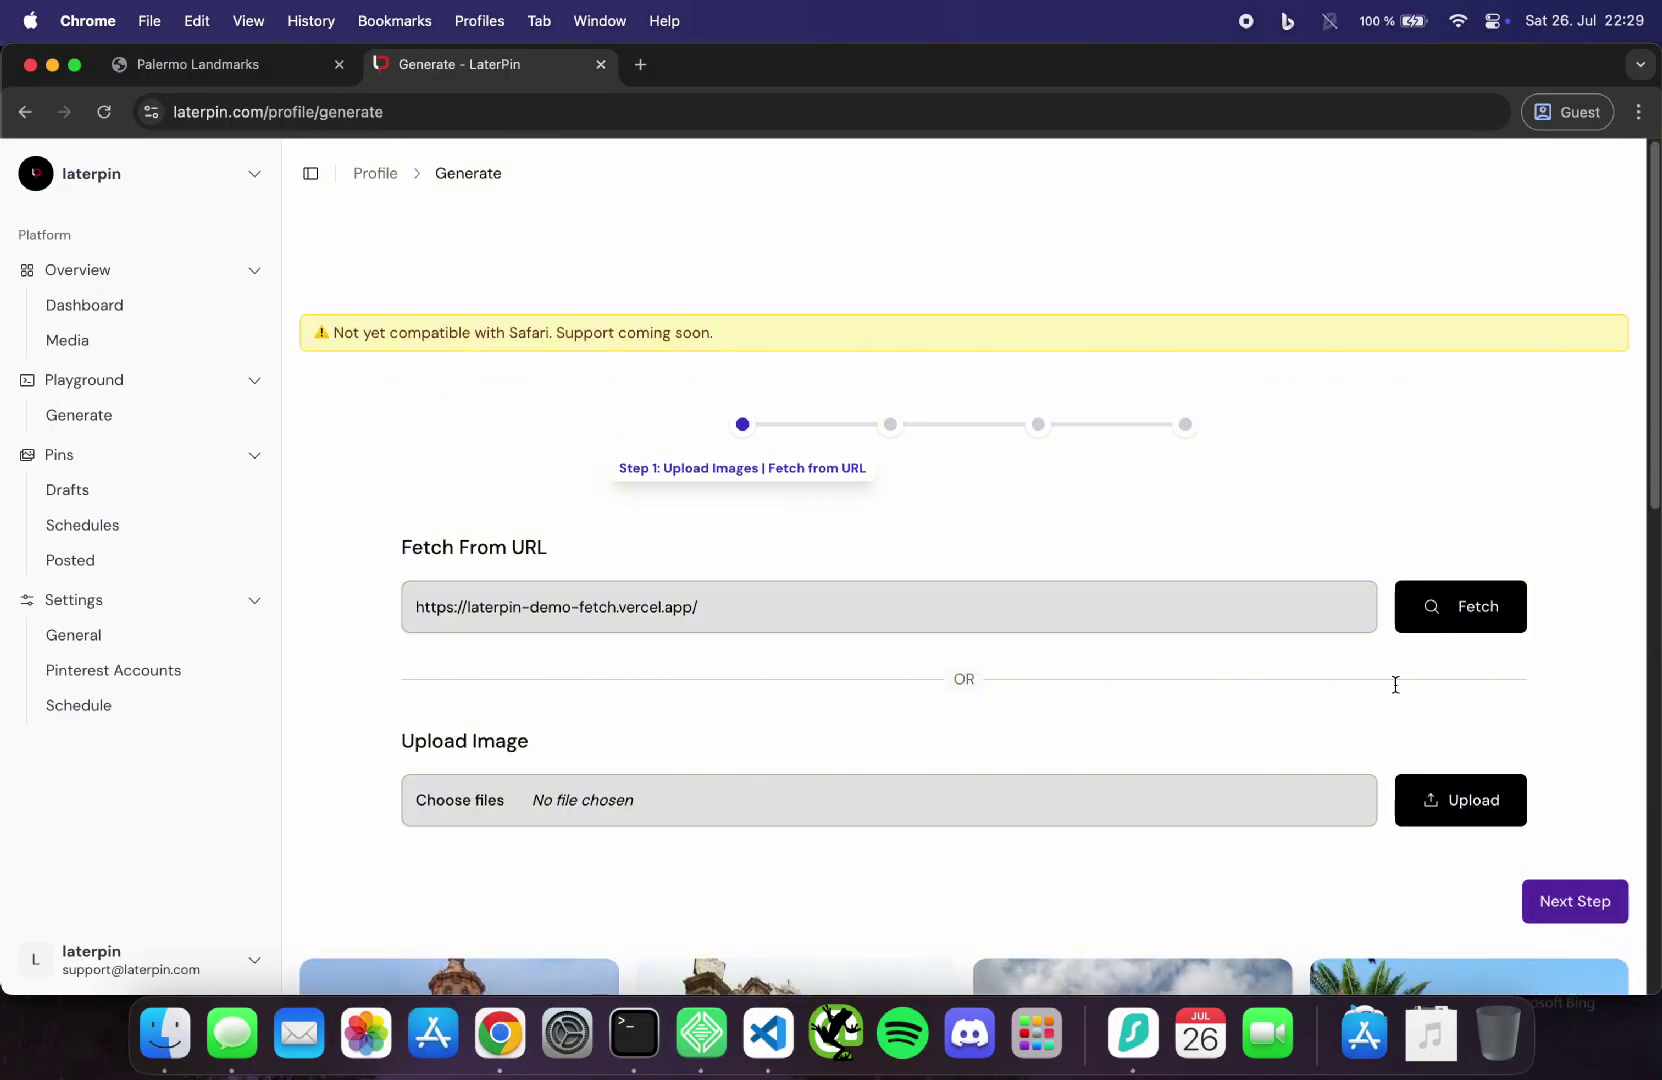
Step: Advance to Step 2 and copy the title 'Beautiful Landmarks of Palermo' from the landmarks page
click(1593, 898)
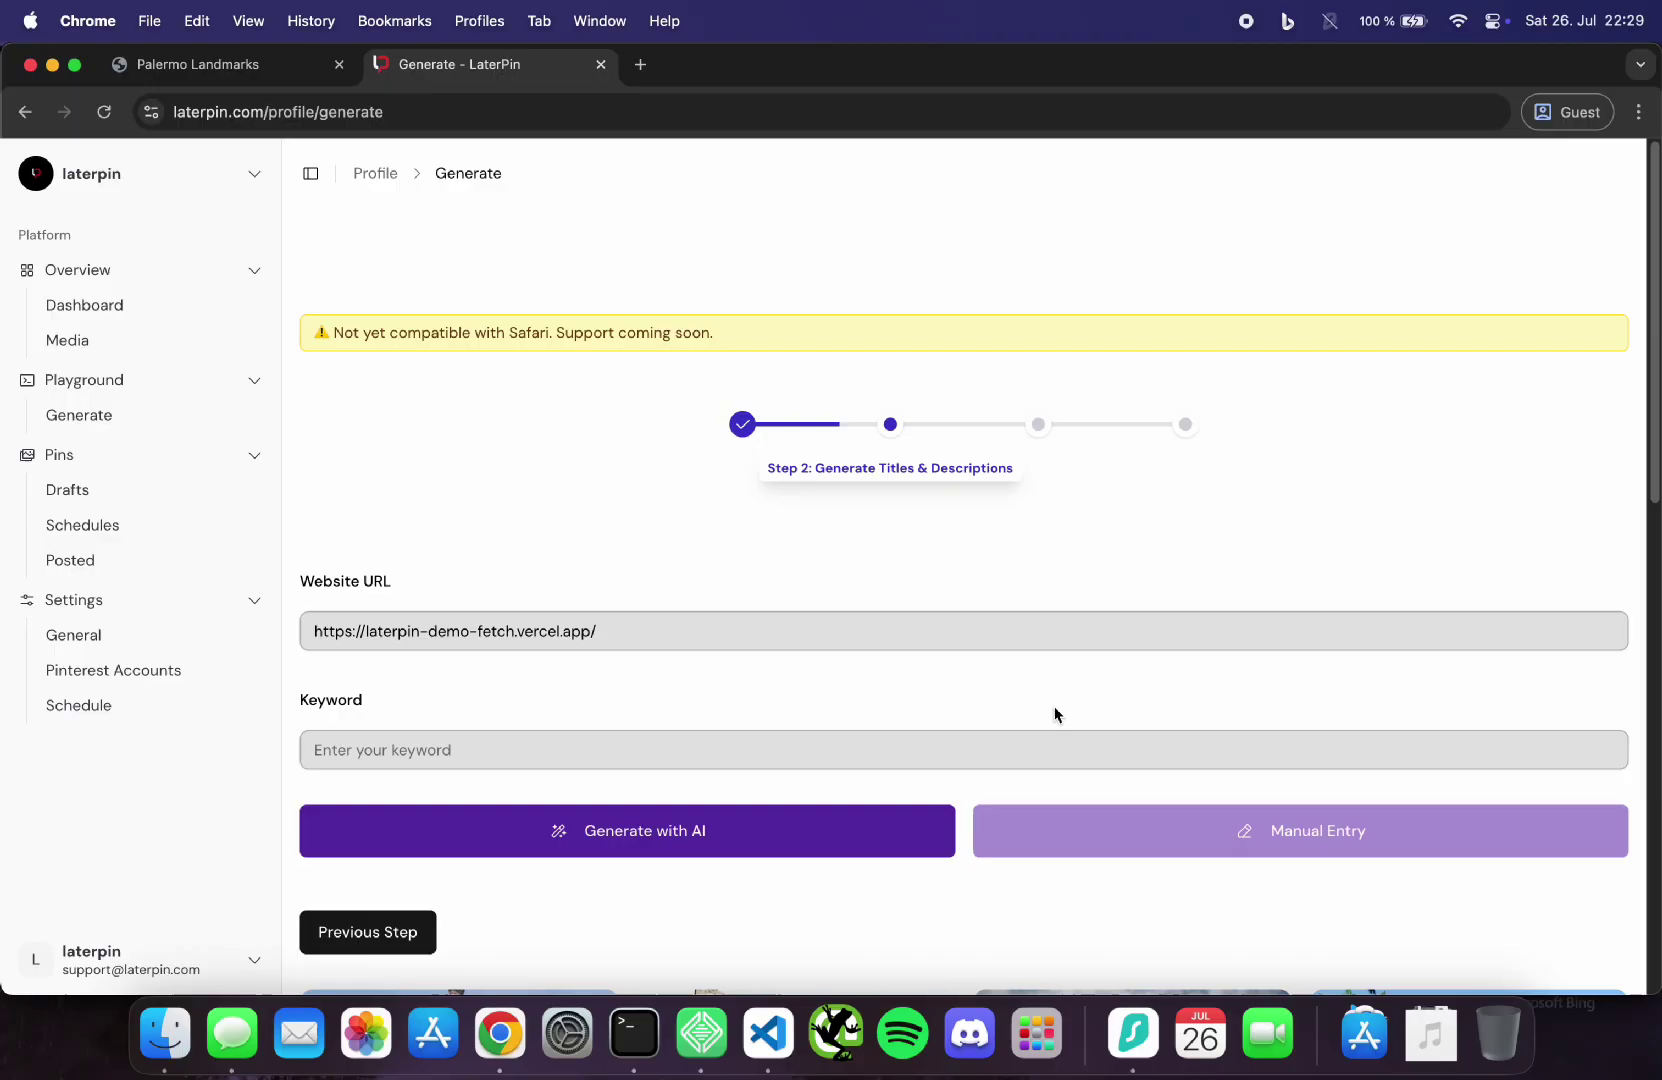
scroll(734, 709, down, 2)
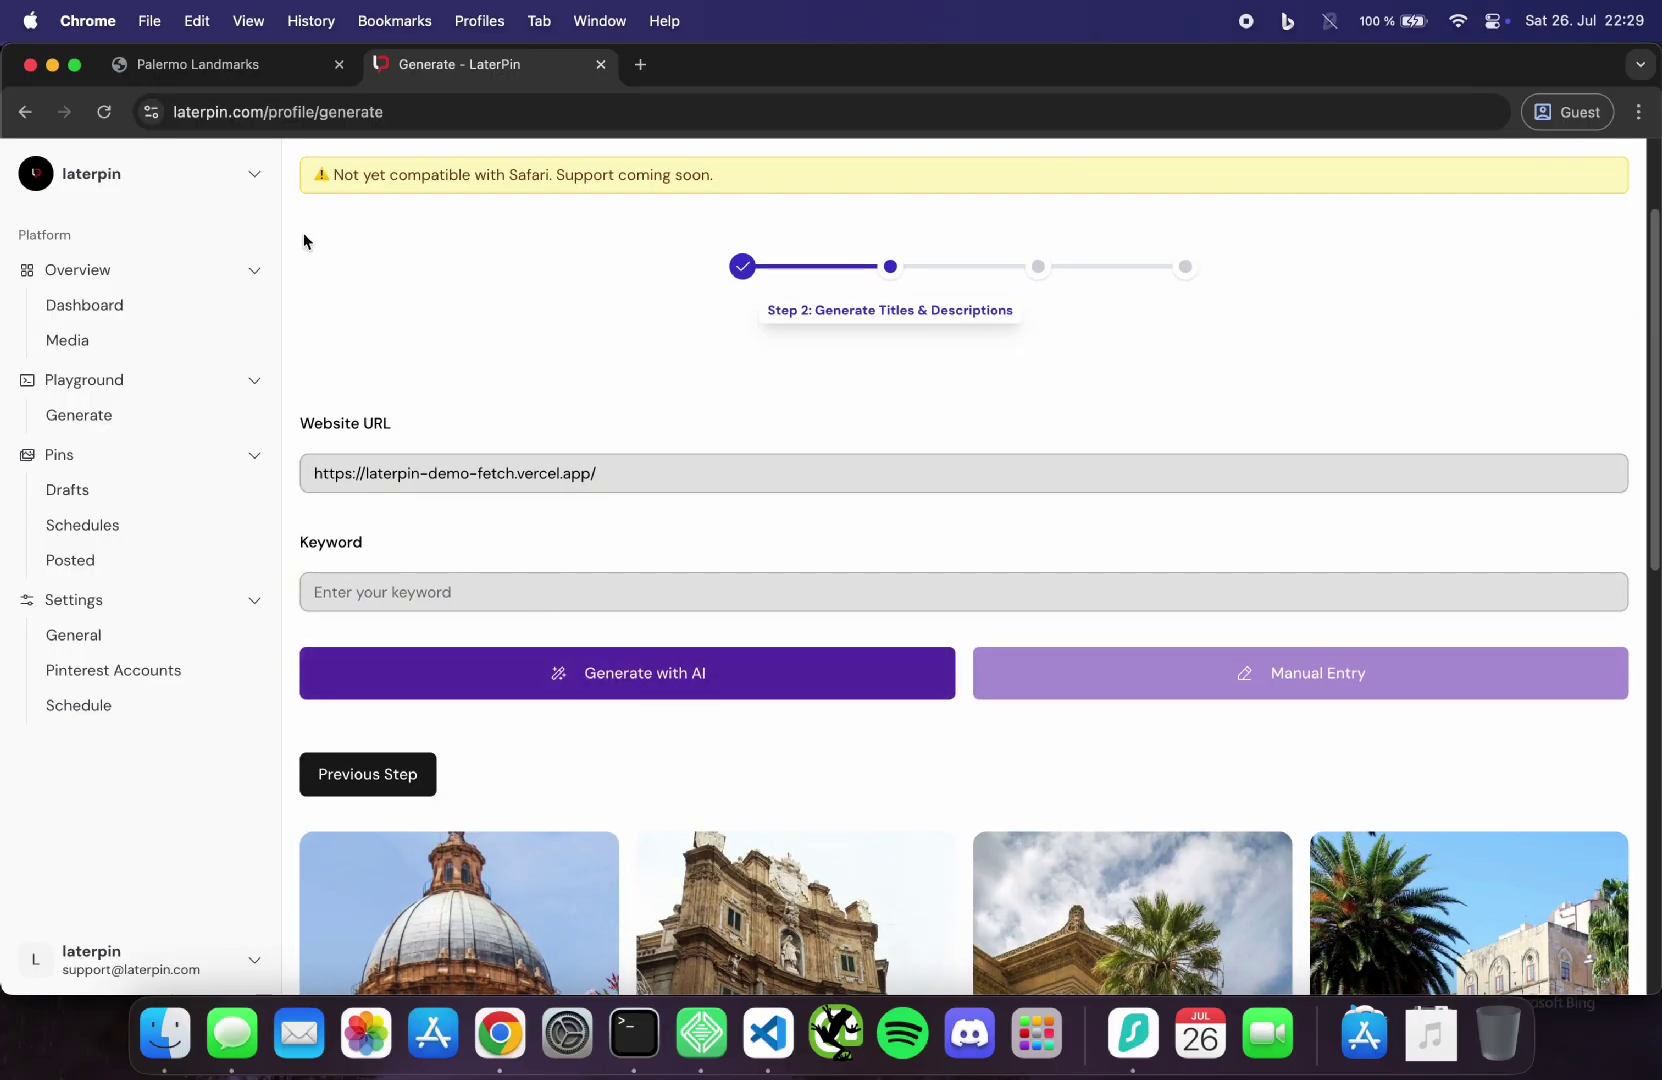
click(282, 68)
drag(766, 191, 1094, 204)
triple_click(766, 191)
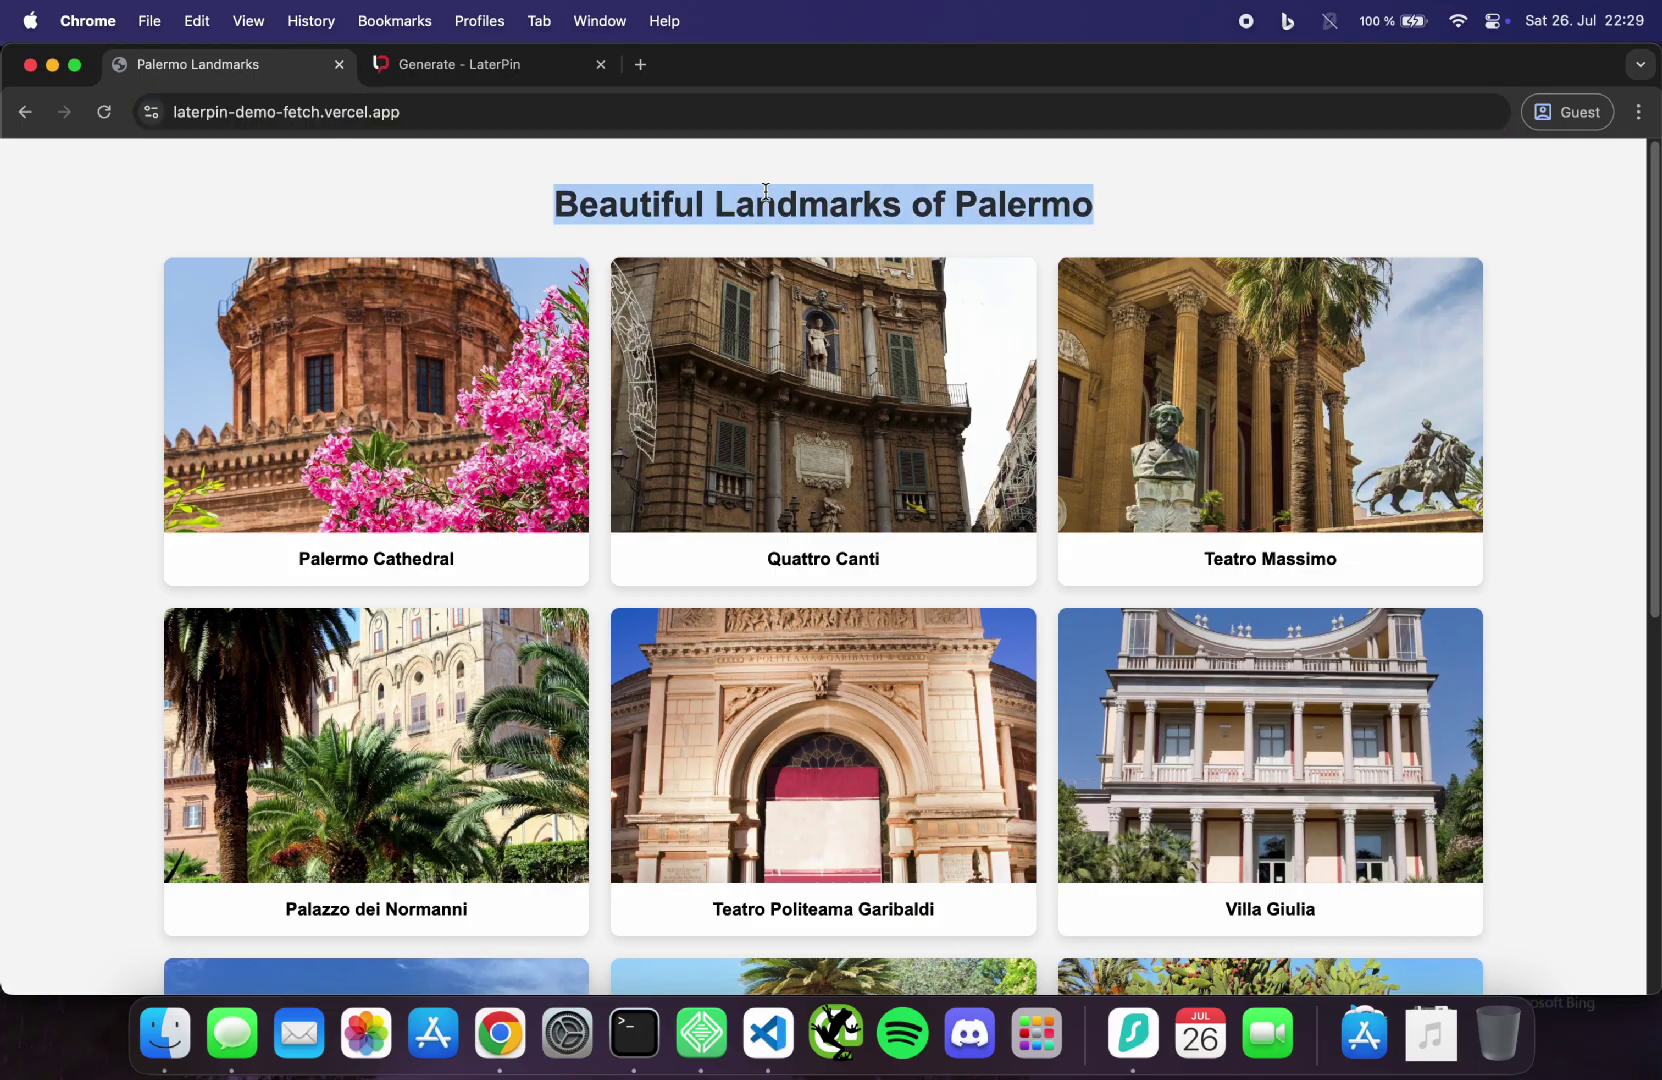
right_click(766, 191)
click(790, 234)
key(ctrl+Tab)
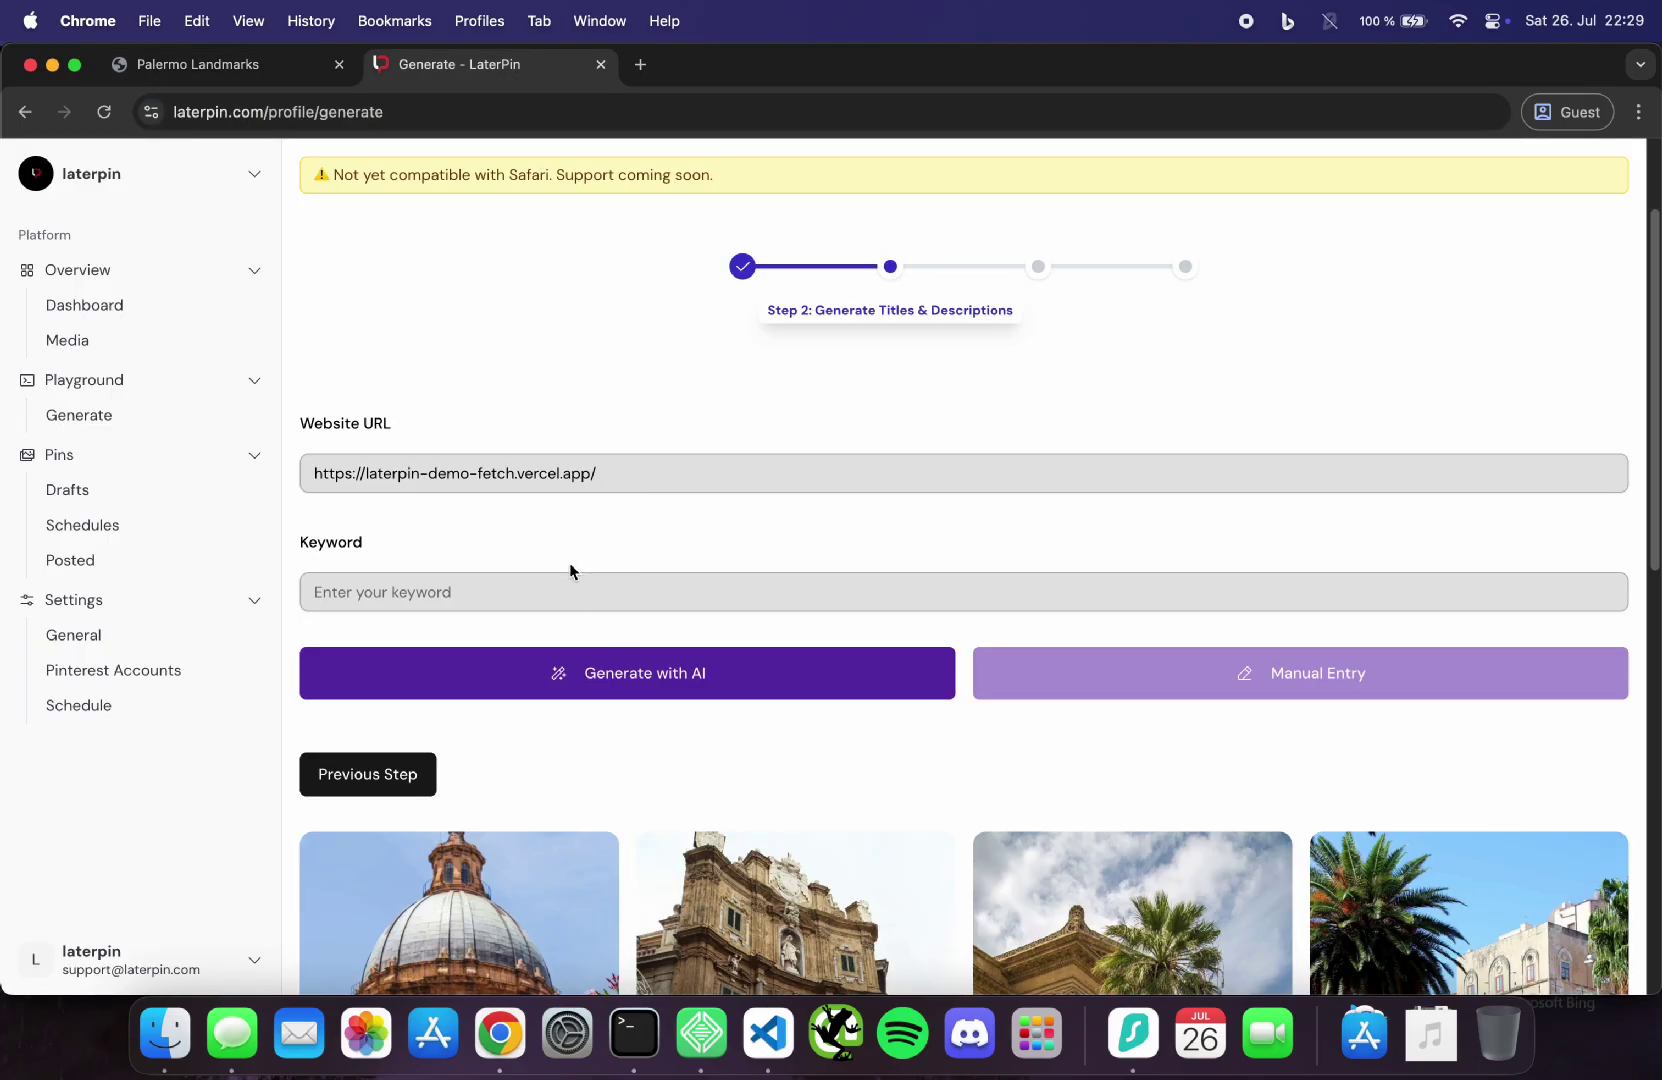
Step: Use 'Beautiful Landmarks of Palermo' as the keyword, generate AI titles and descriptions, and continue
click(571, 588)
right_click(571, 588)
click(632, 742)
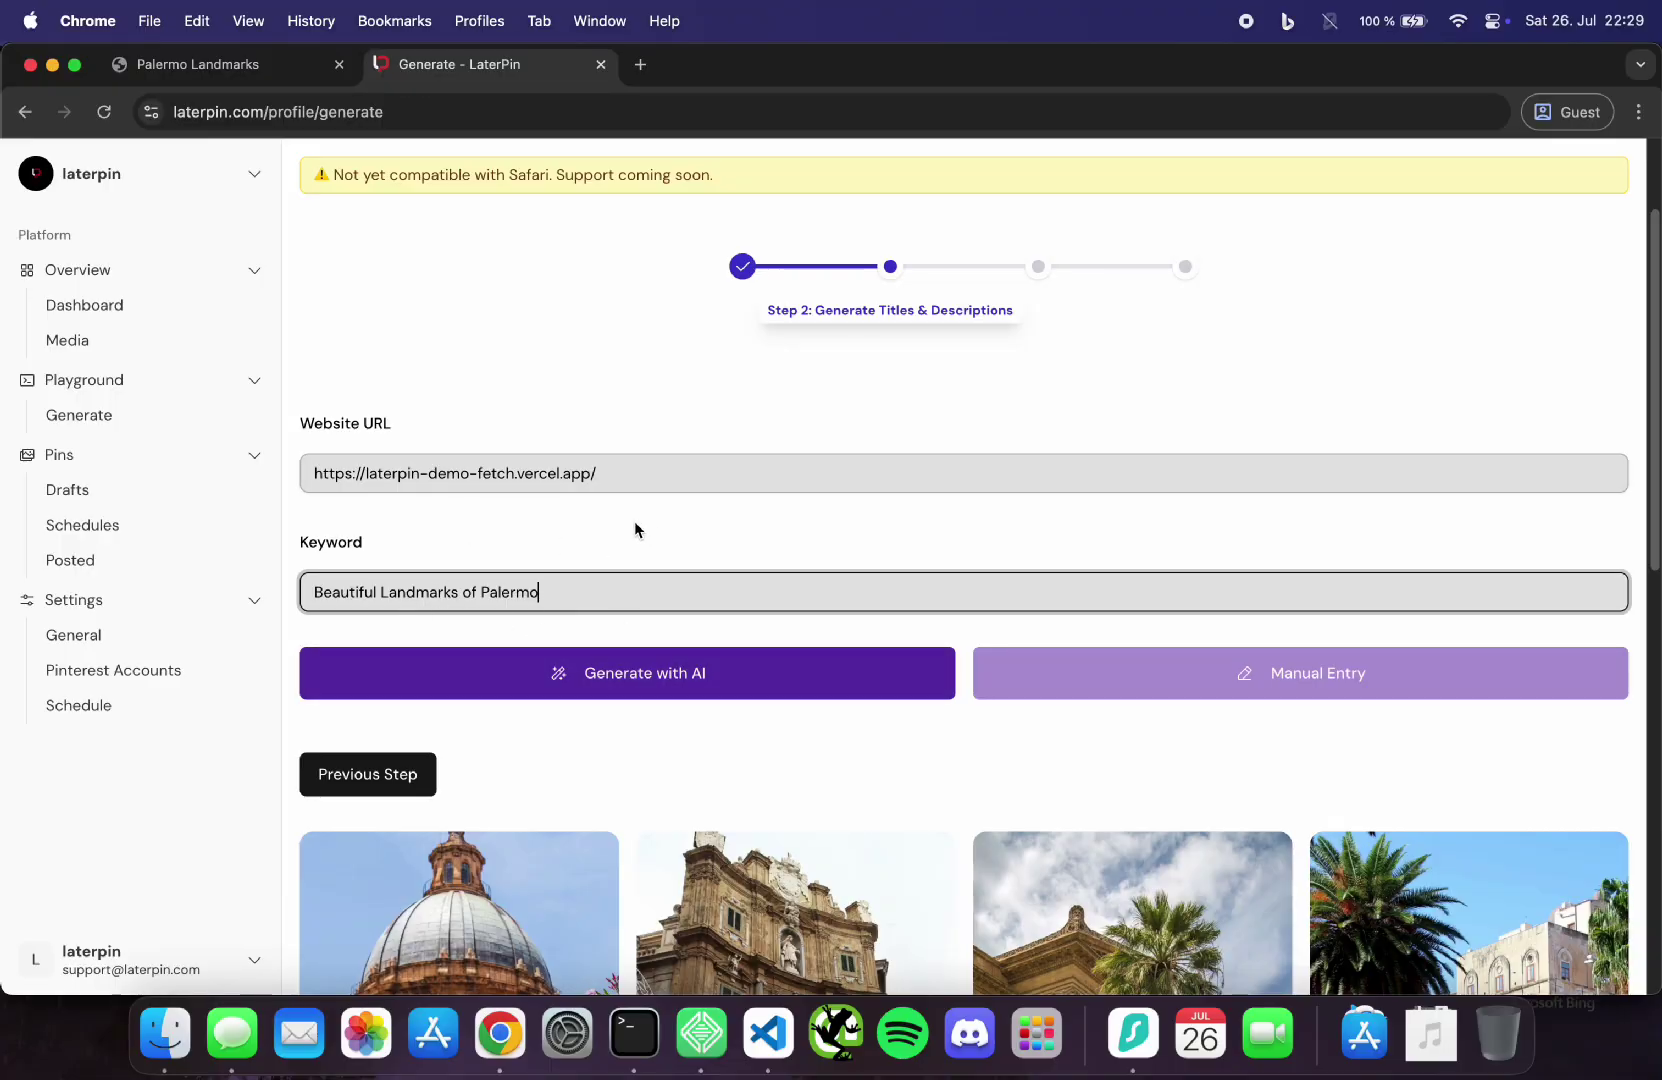
scroll(634, 519, down, 4)
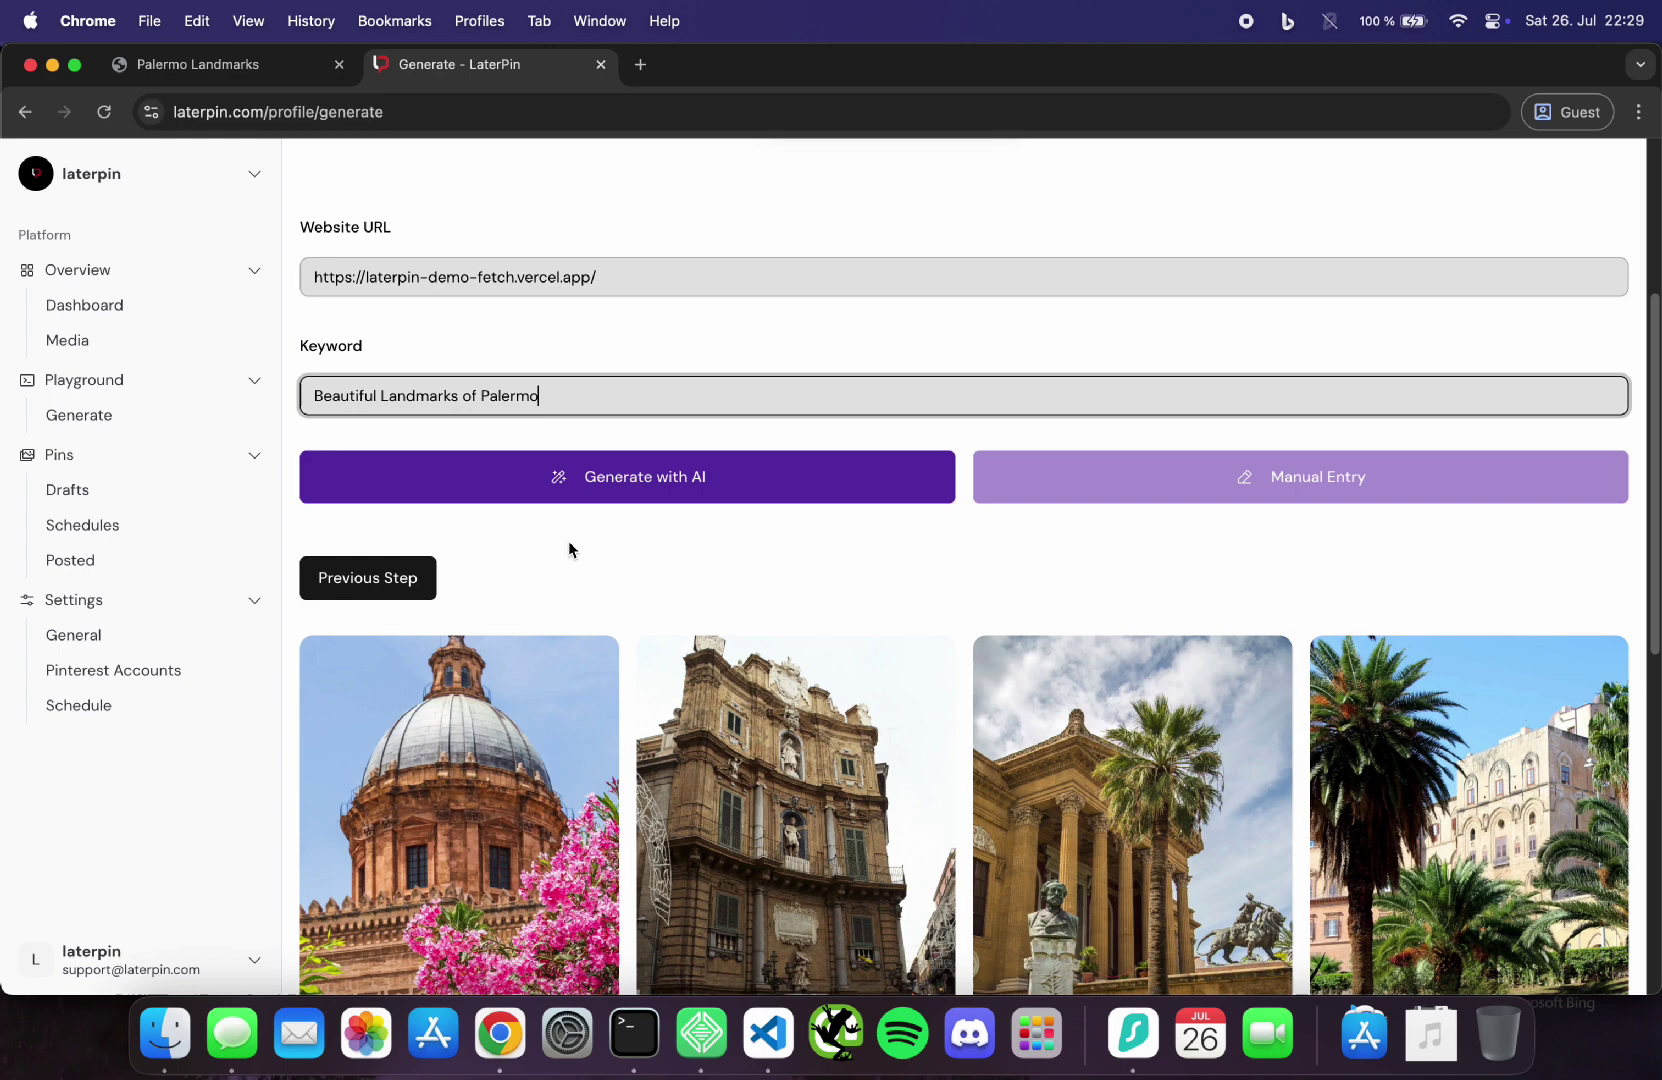
click(639, 485)
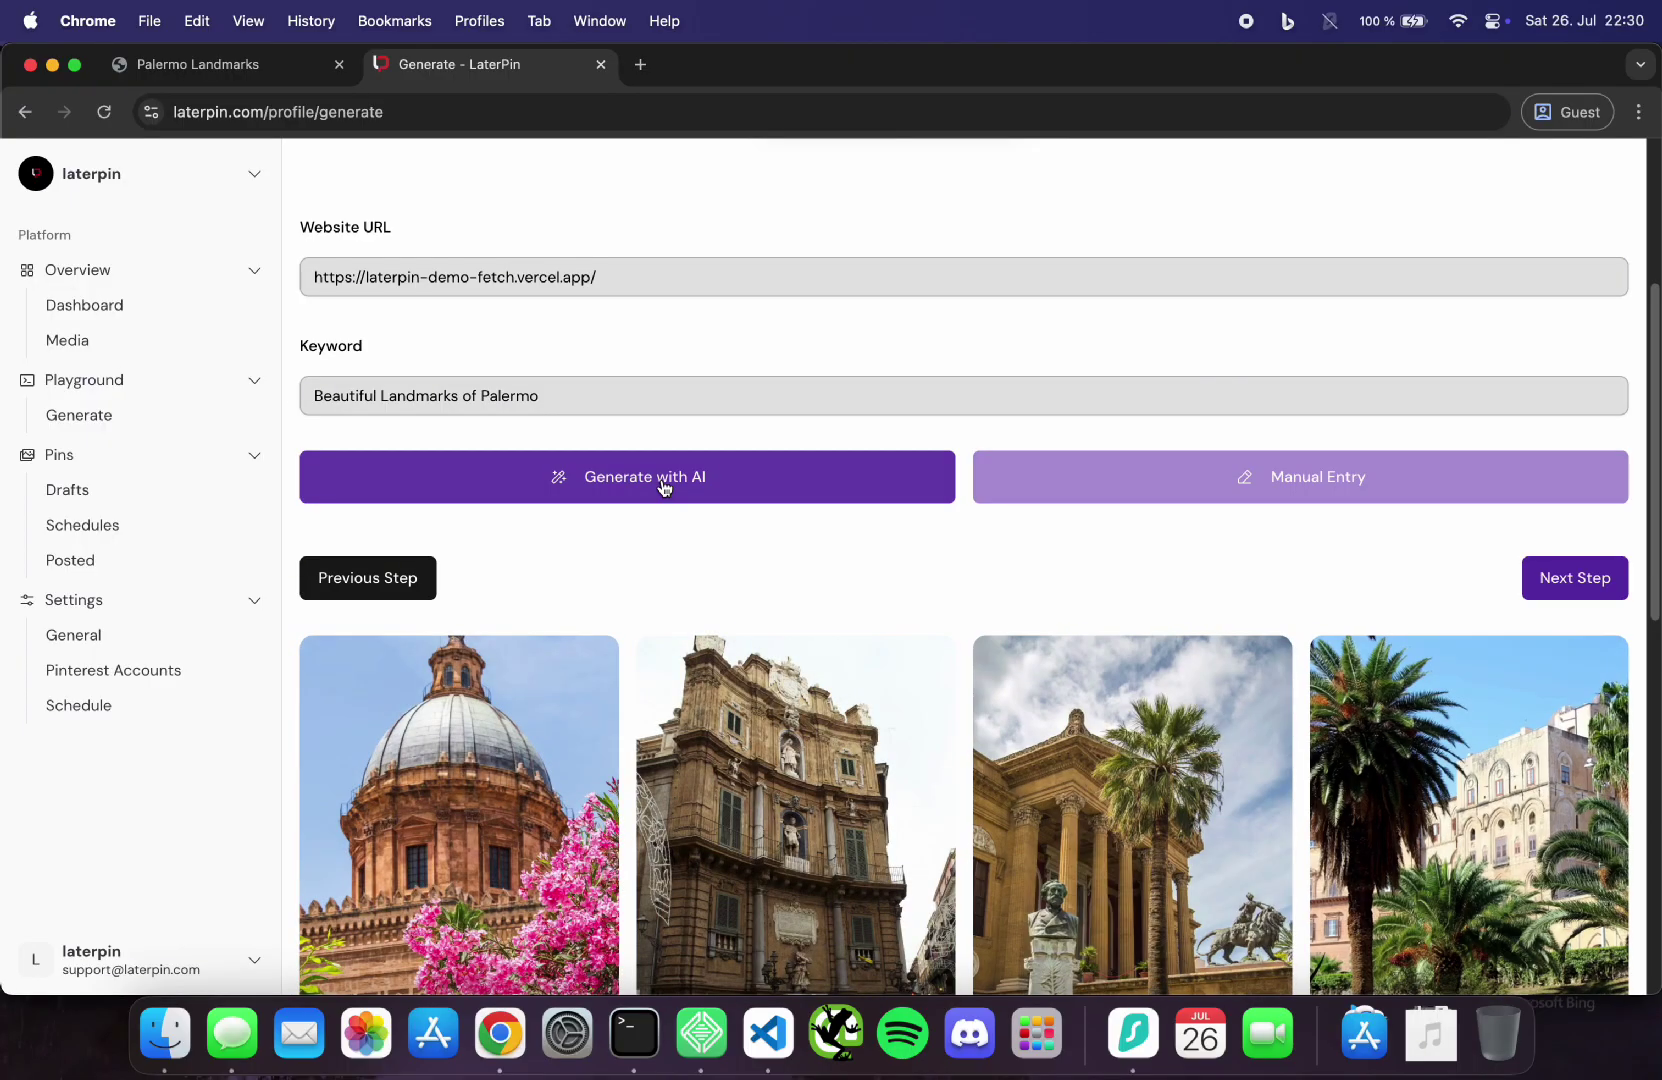
scroll(745, 630, down, 8)
scroll(748, 630, down, 3)
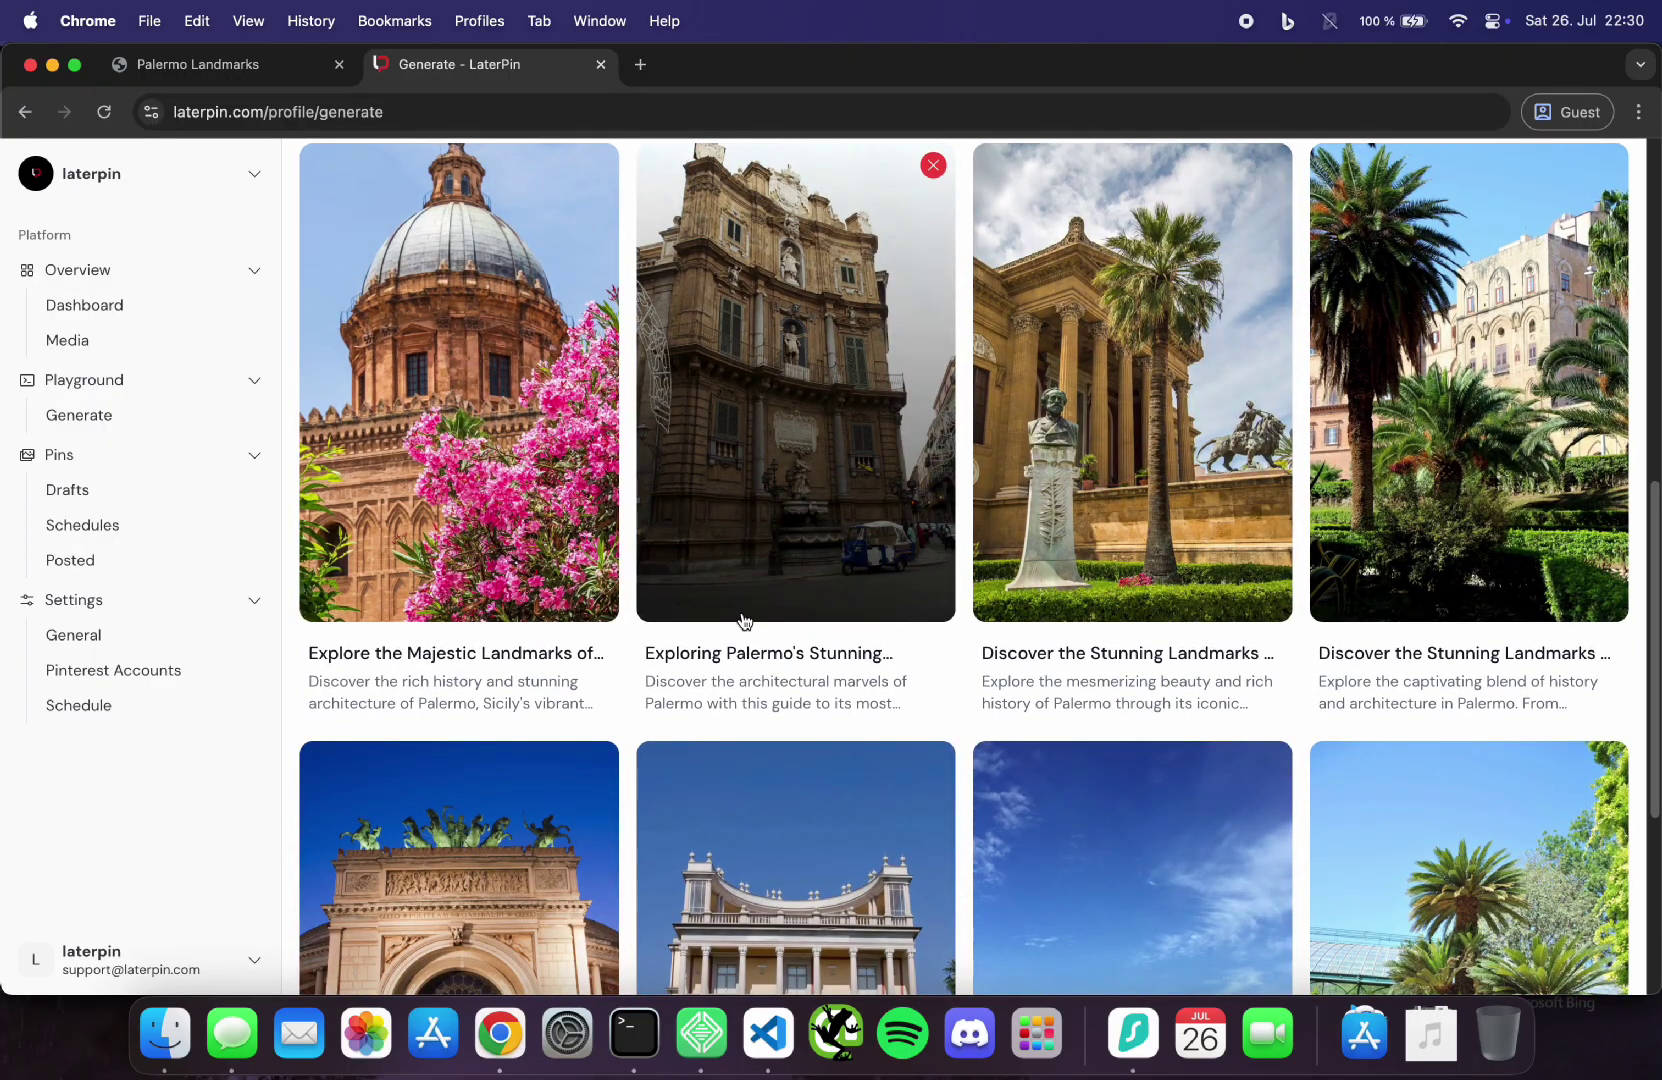
scroll(743, 621, down, 7)
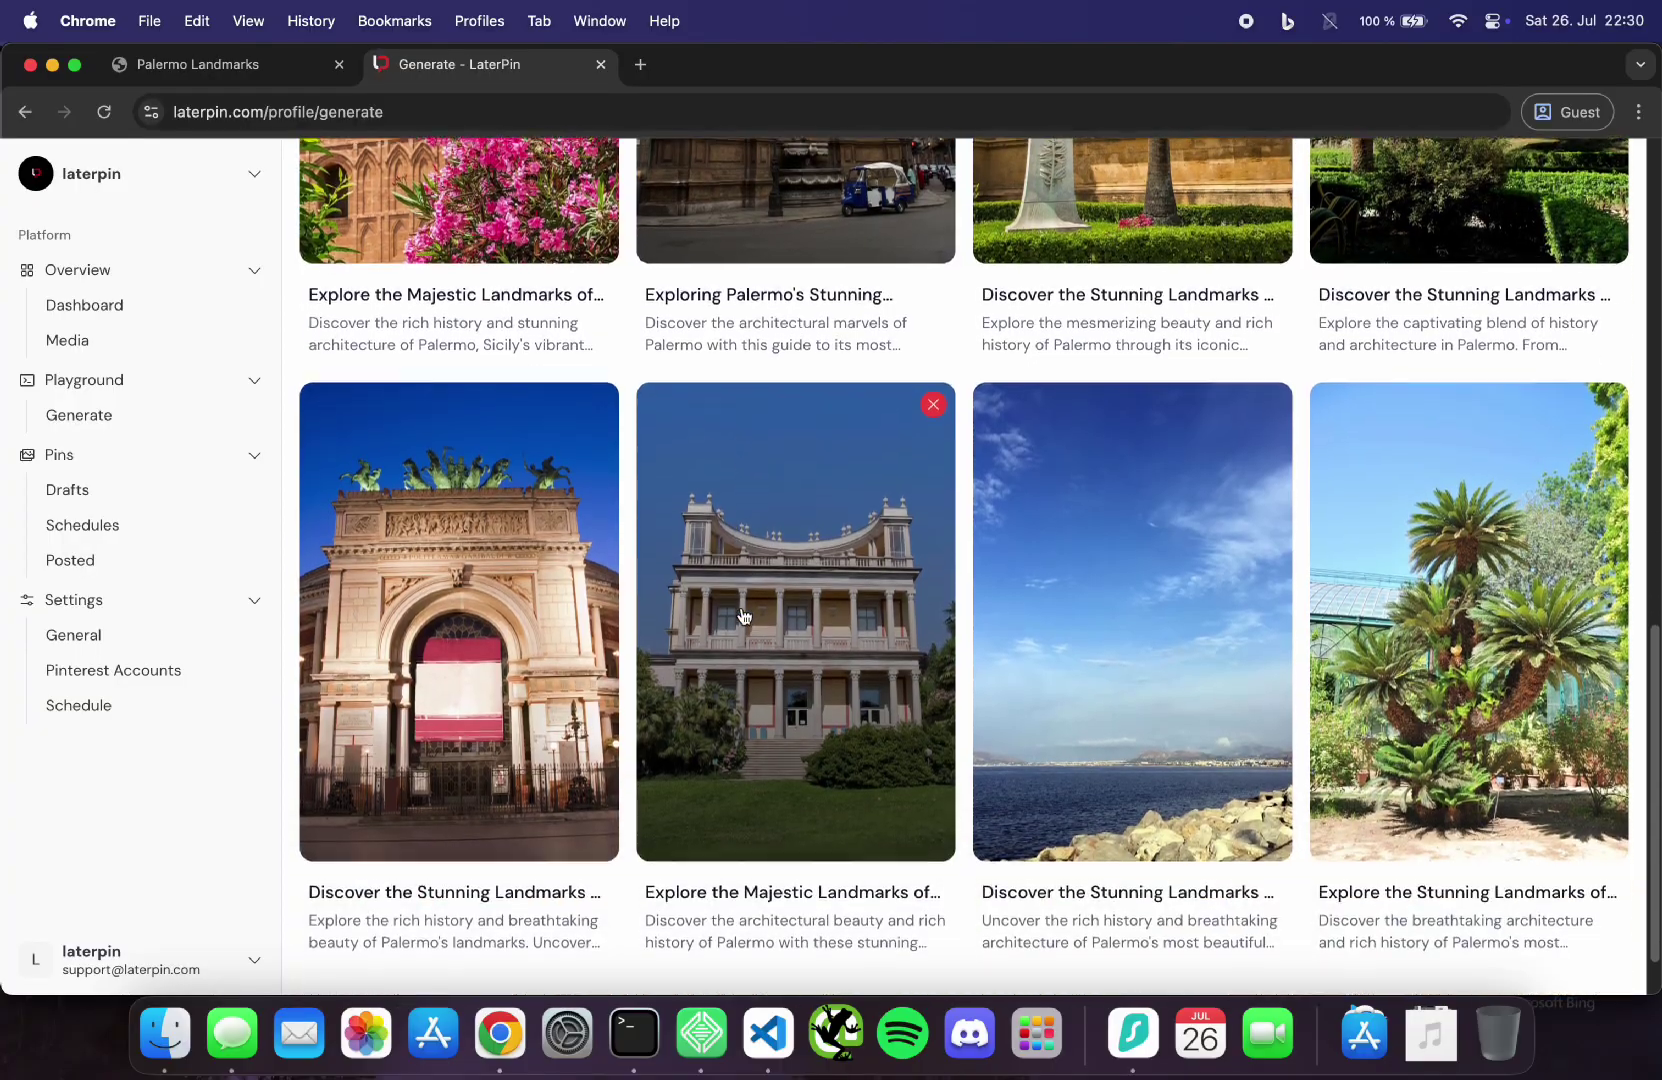
scroll(743, 615, up, 20)
scroll(1131, 716, down, 3)
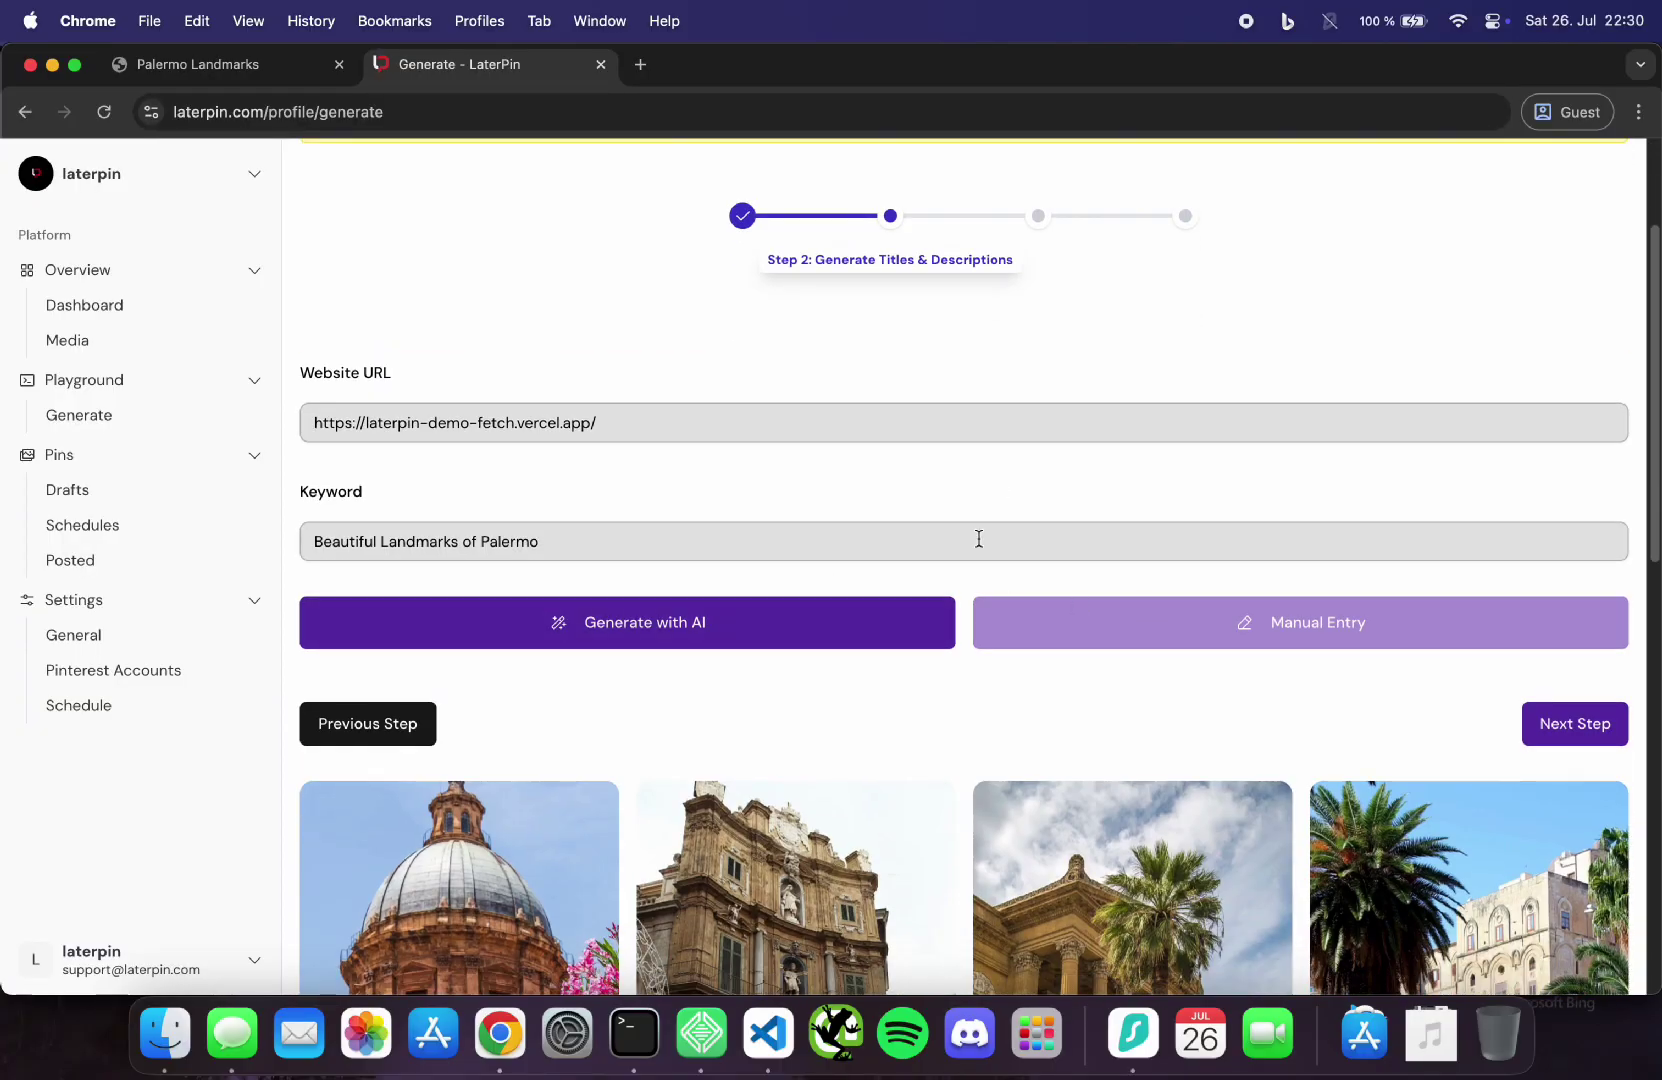
click(1594, 748)
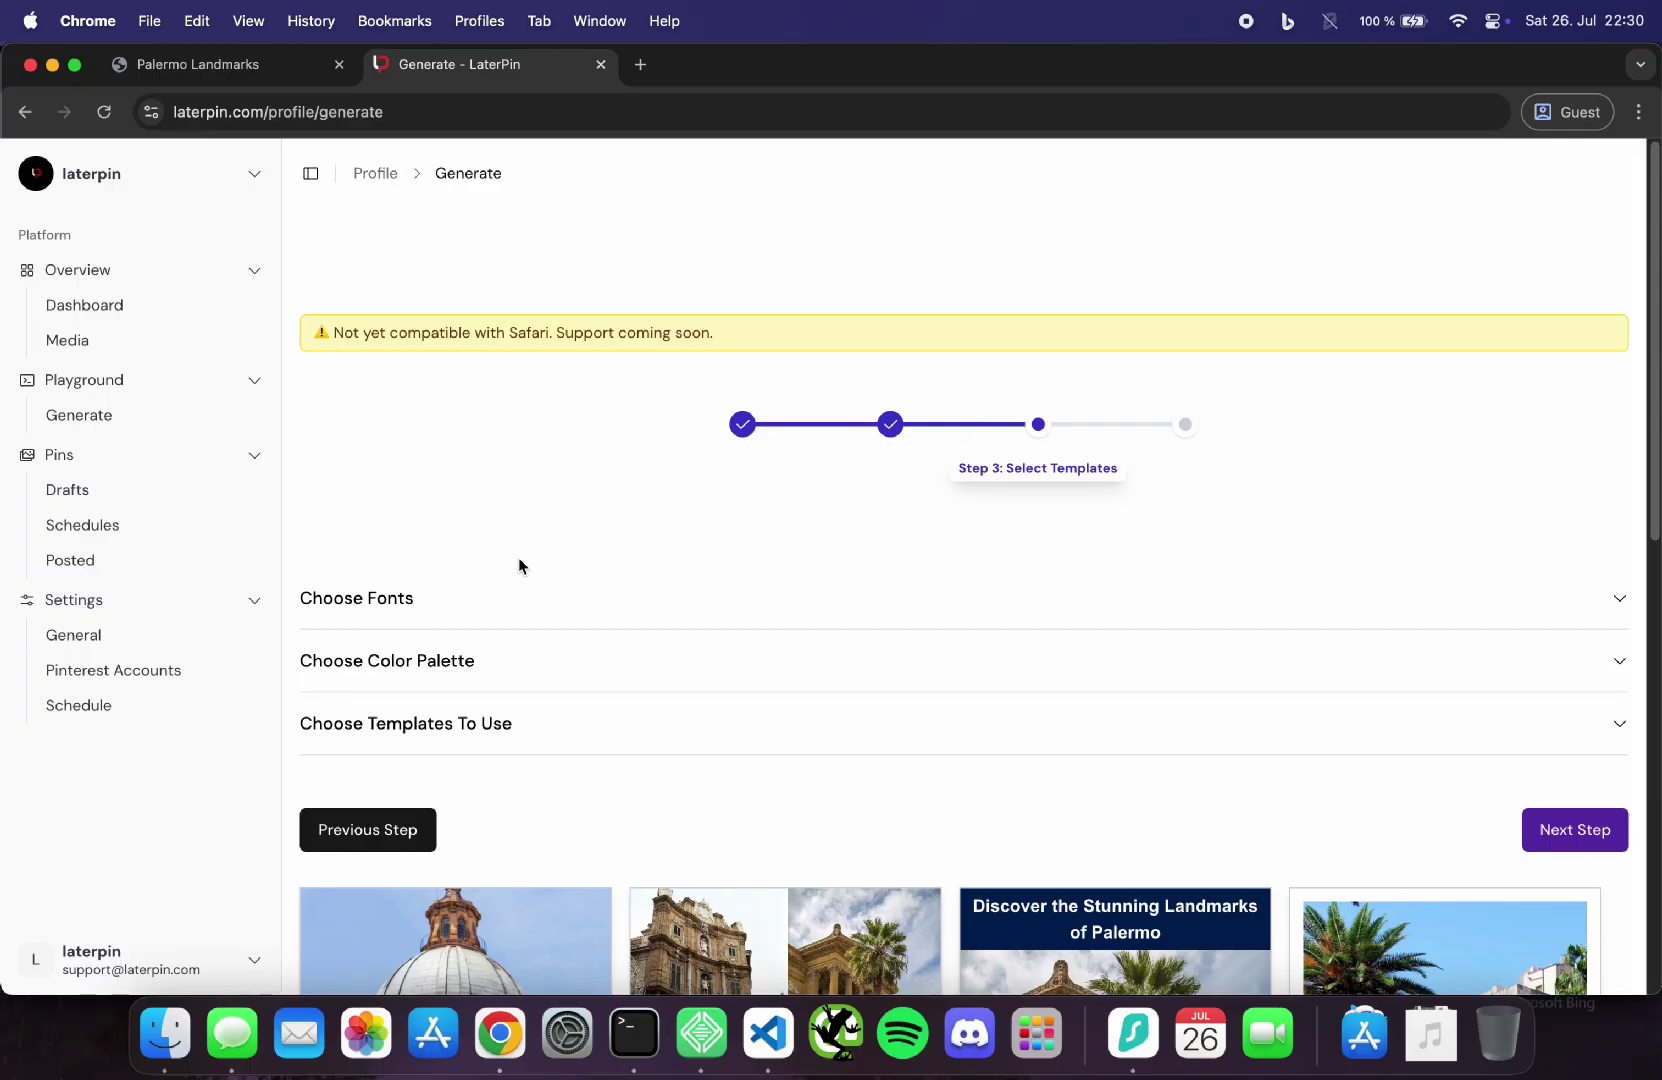
Step: Look through the font and colour palette choices on Step 3
click(362, 599)
scroll(634, 512, down, 3)
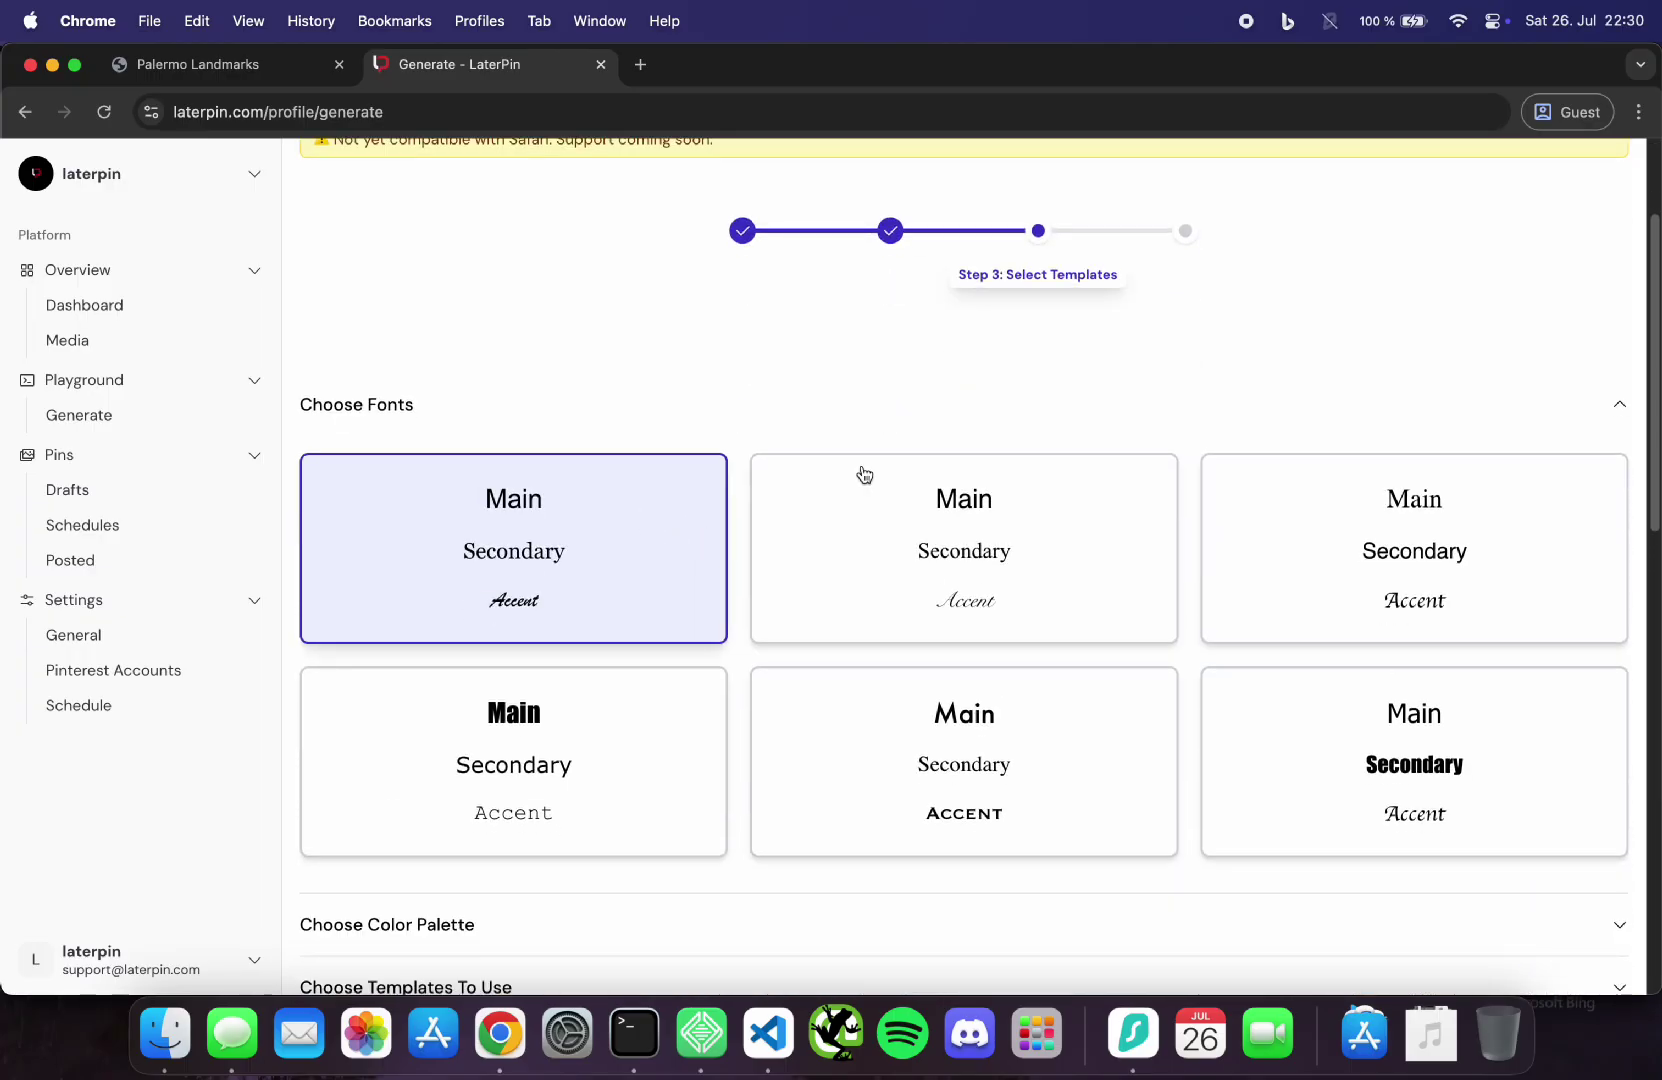
click(479, 414)
click(486, 482)
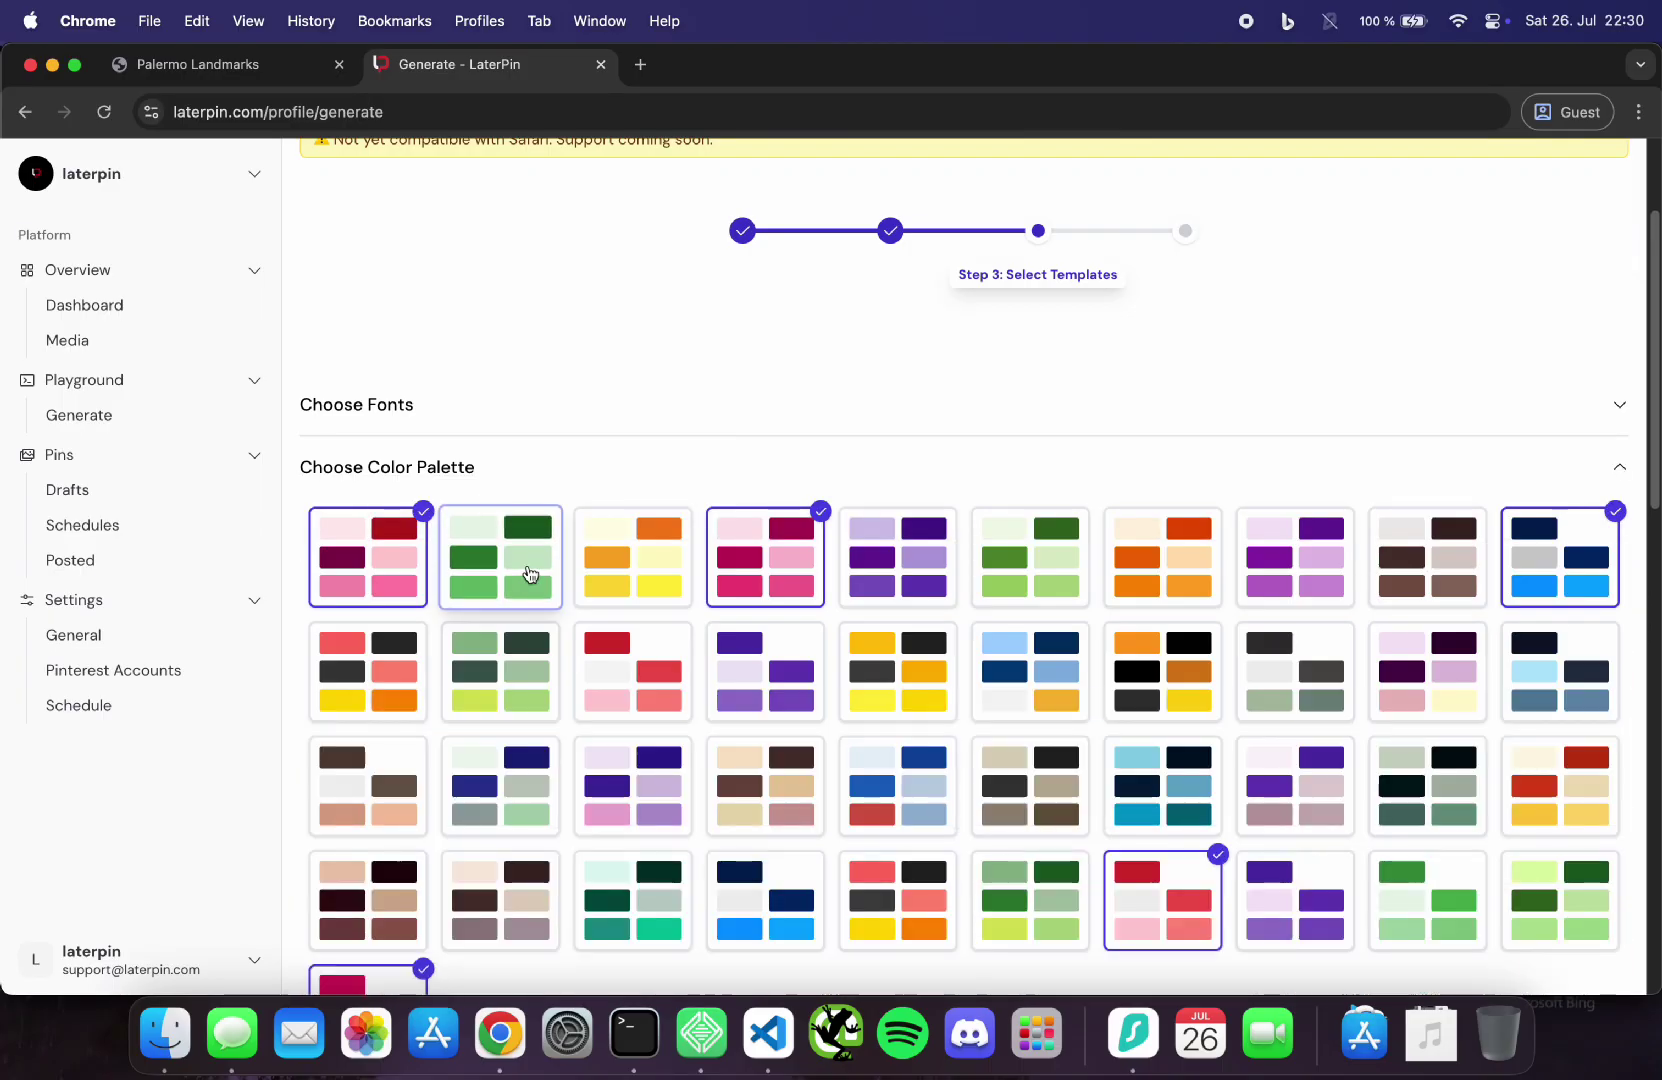
click(585, 484)
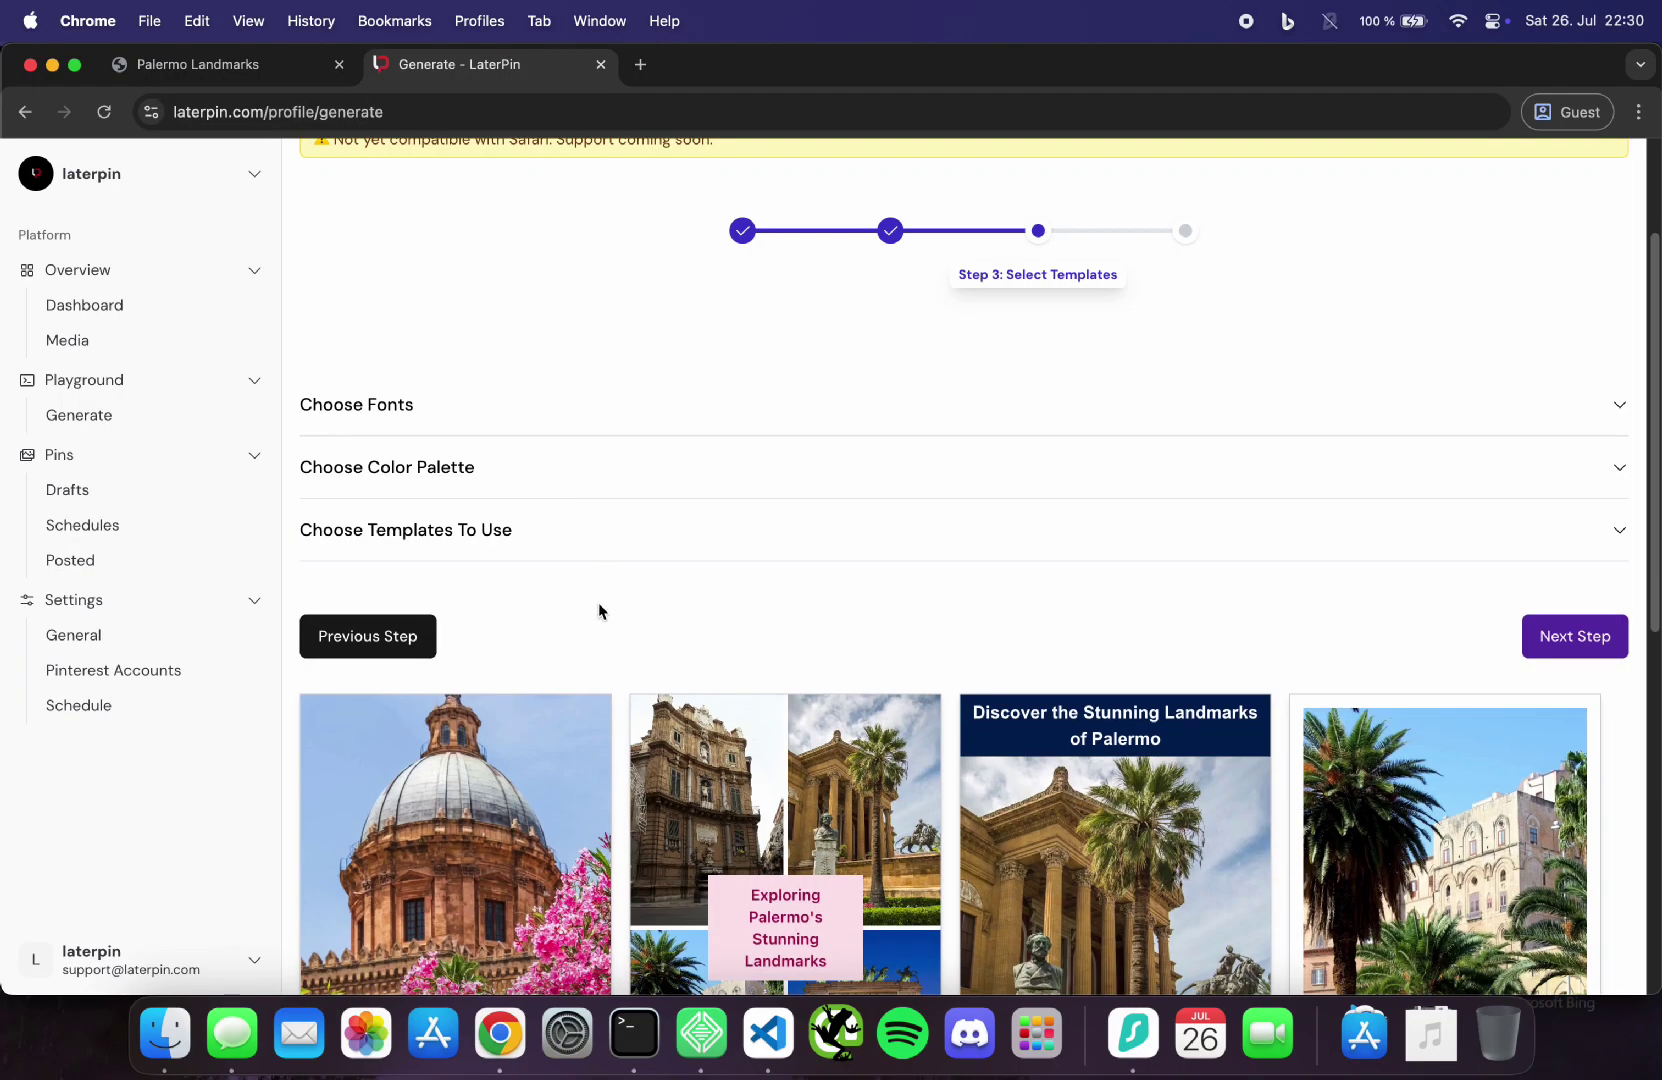
Step: Deselect the Mosaic Focus, Hero Feature, Split Level and Diagonal Split multi-image layouts
click(590, 535)
scroll(463, 592, down, 5)
click(435, 598)
click(697, 579)
click(940, 590)
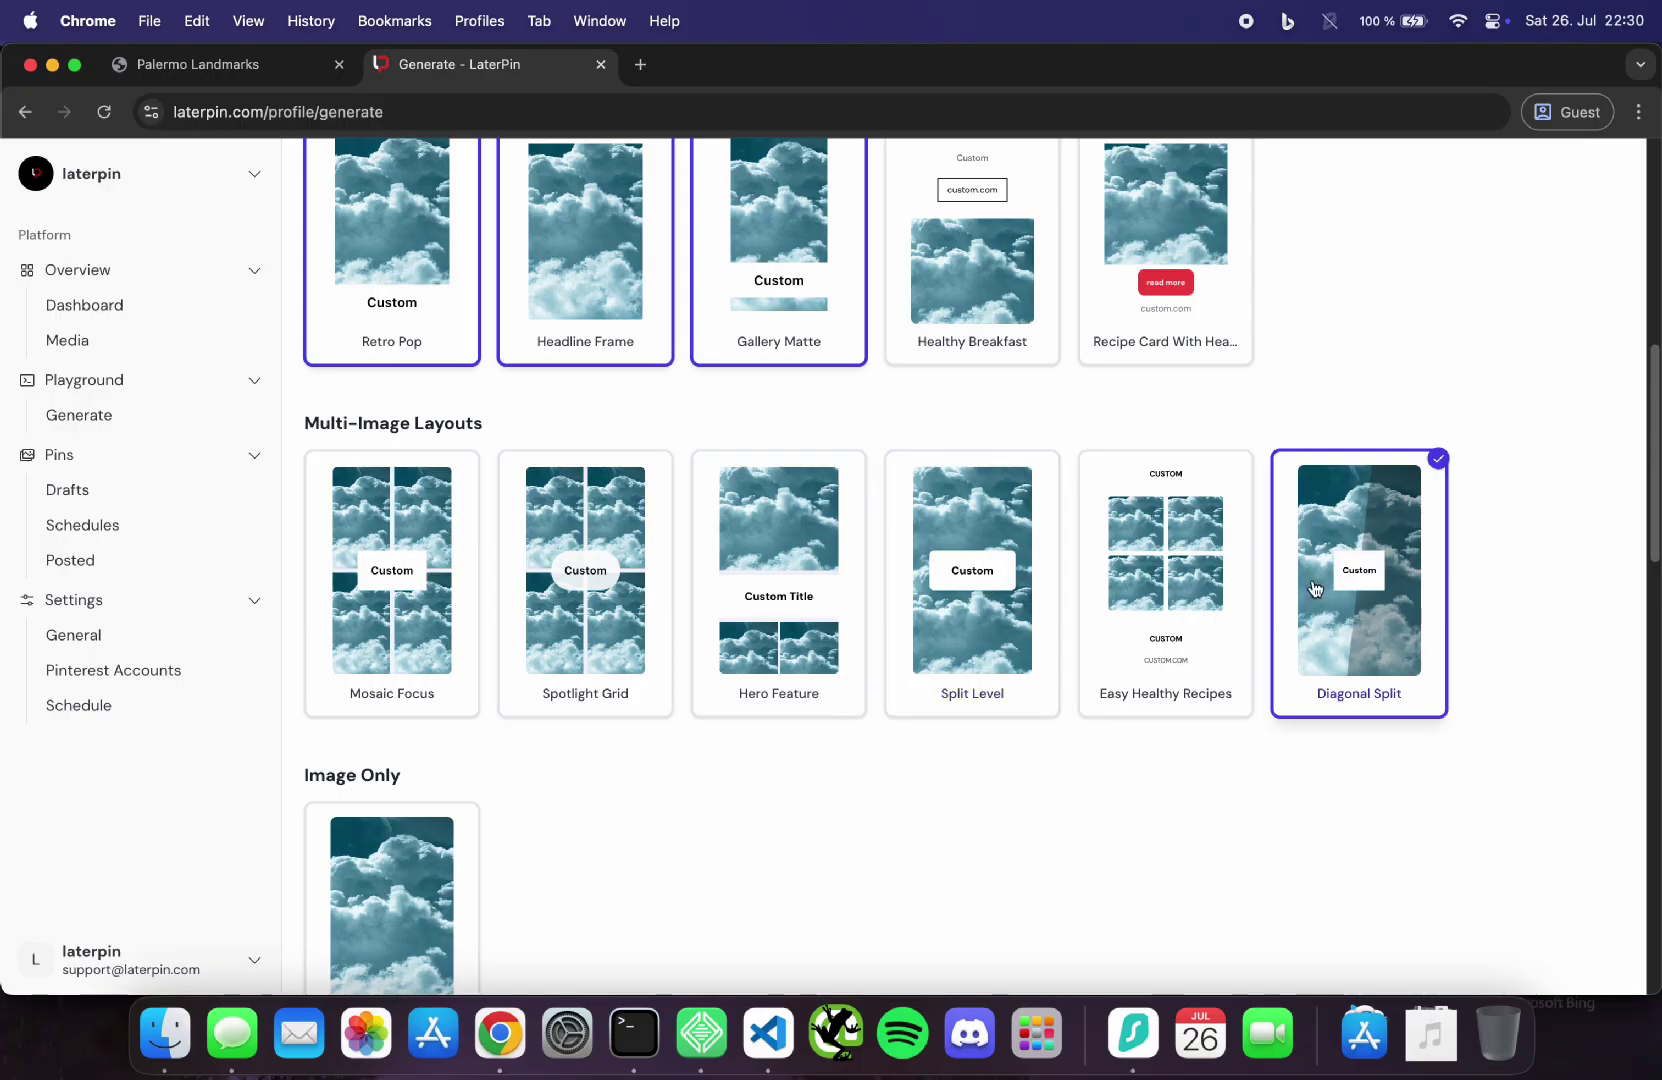
click(1315, 588)
click(968, 585)
scroll(967, 520, down, 6)
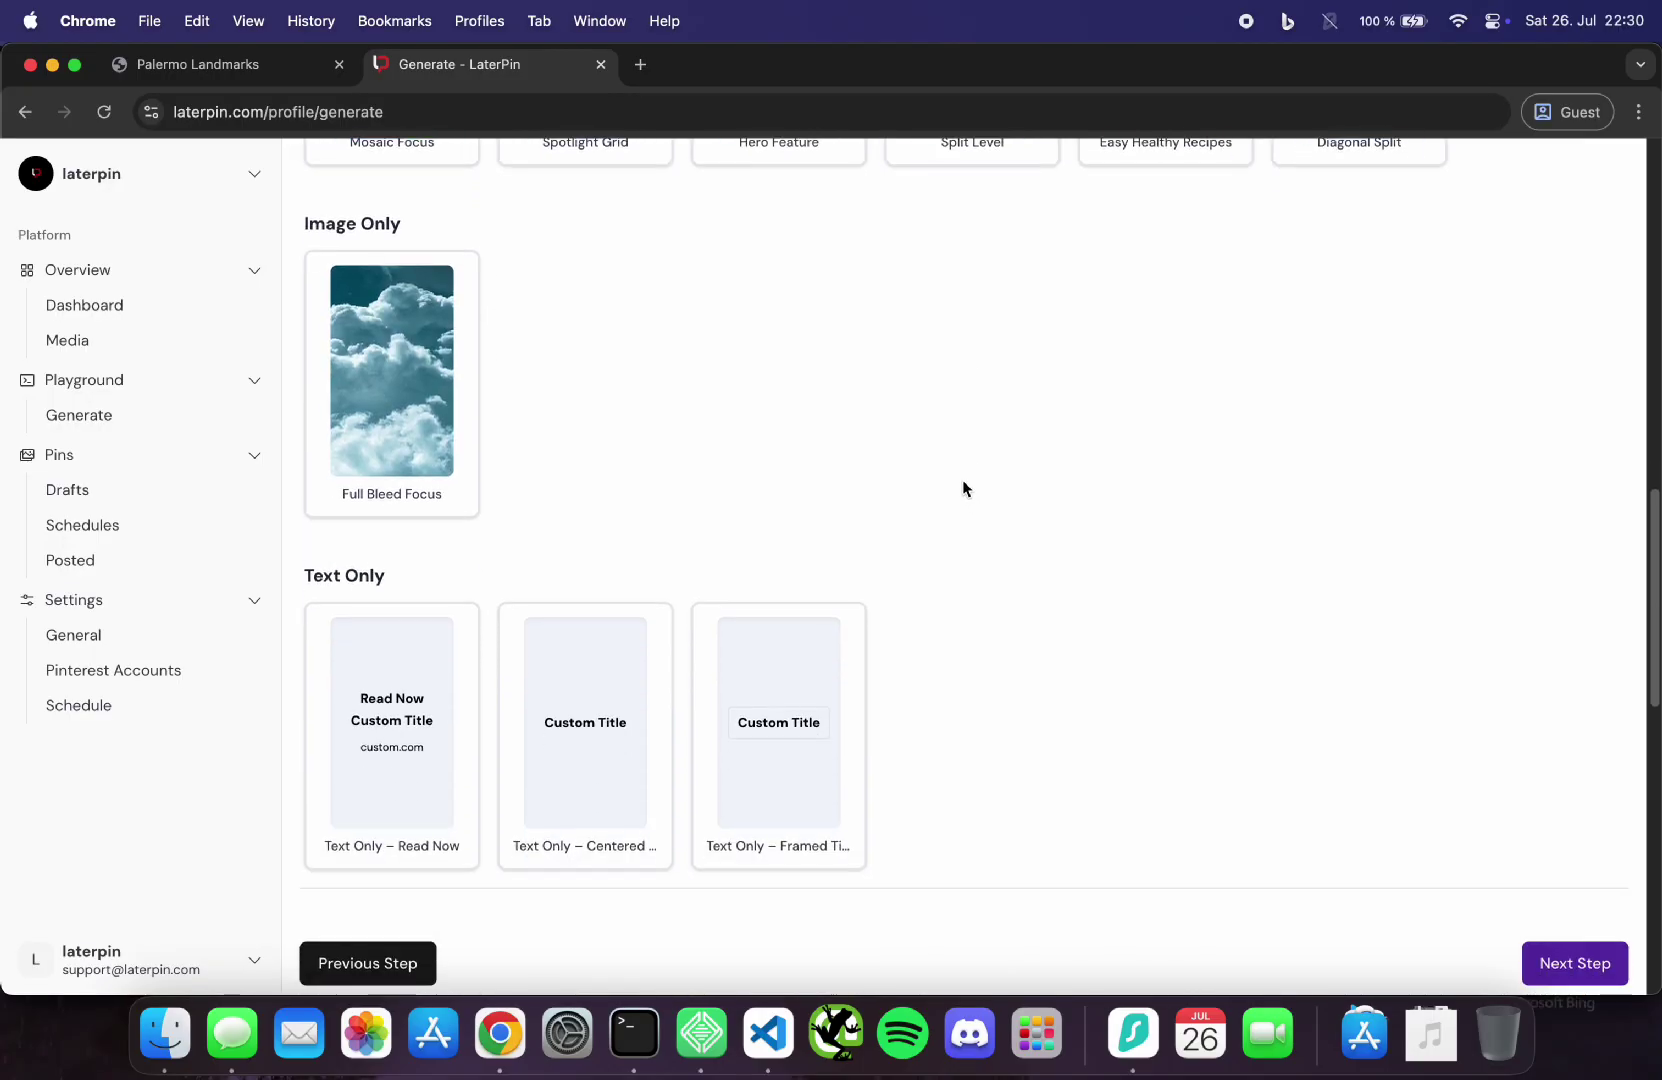
scroll(955, 473, down, 8)
scroll(955, 473, up, 10)
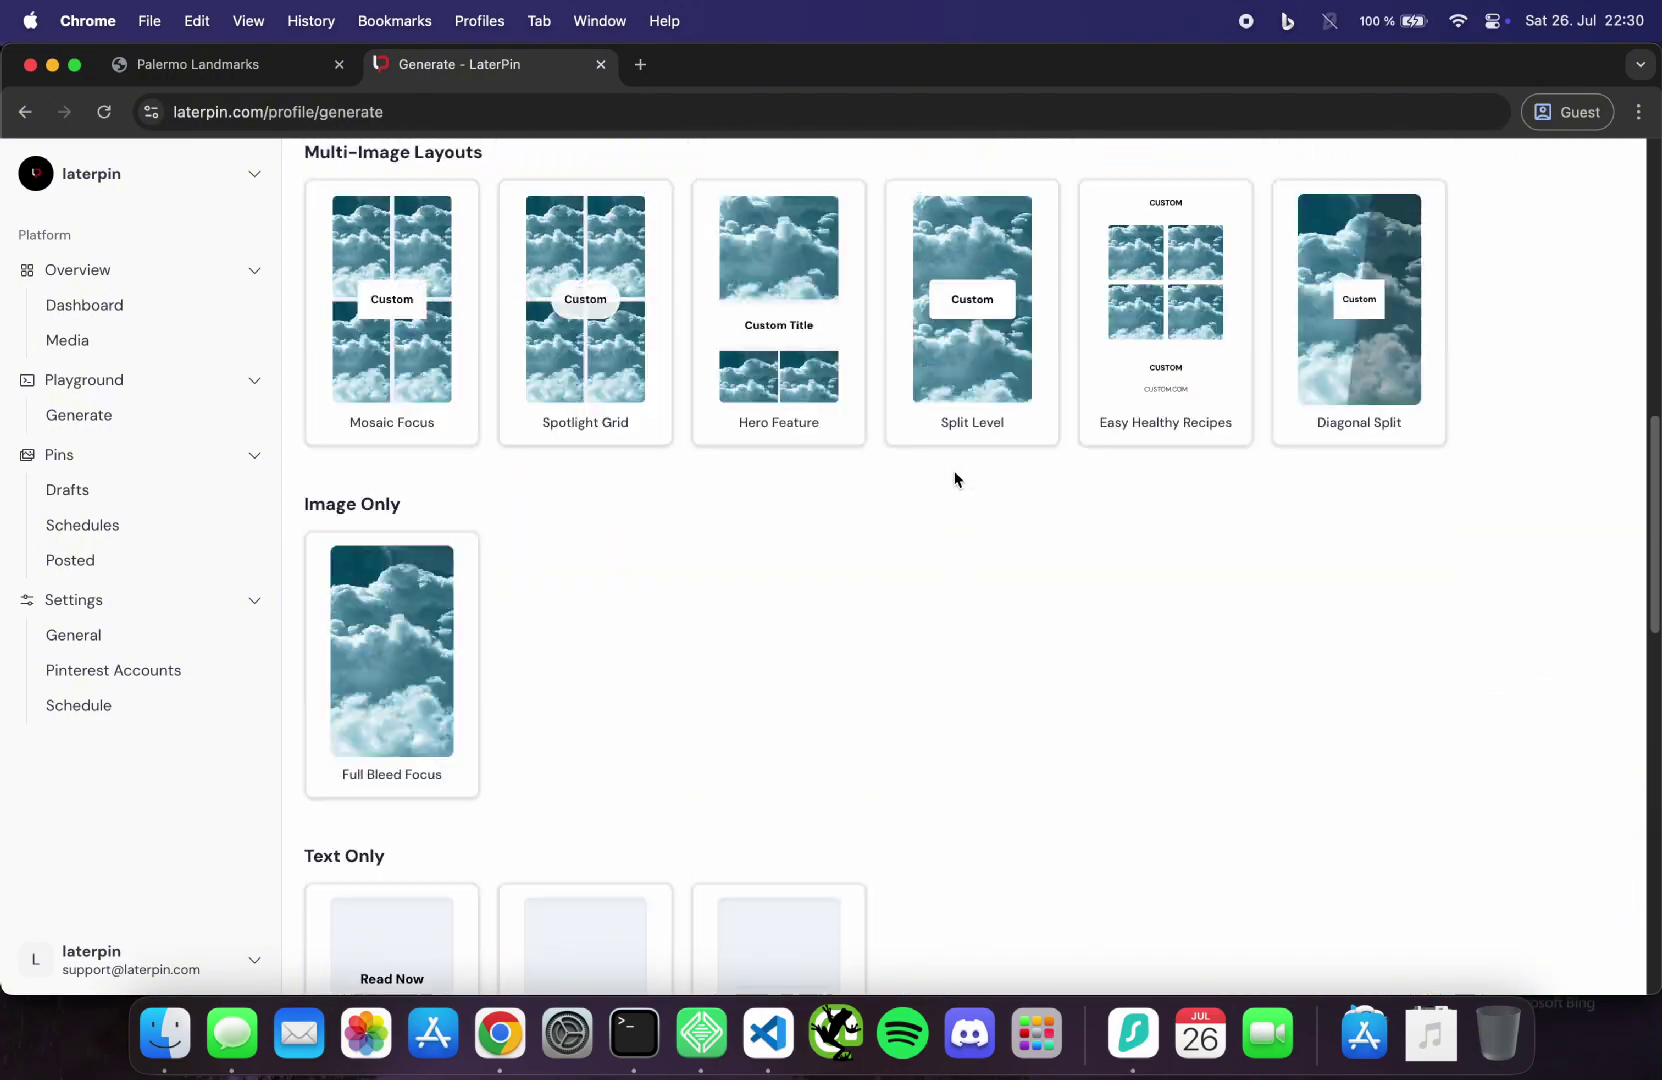
scroll(954, 479, up, 5)
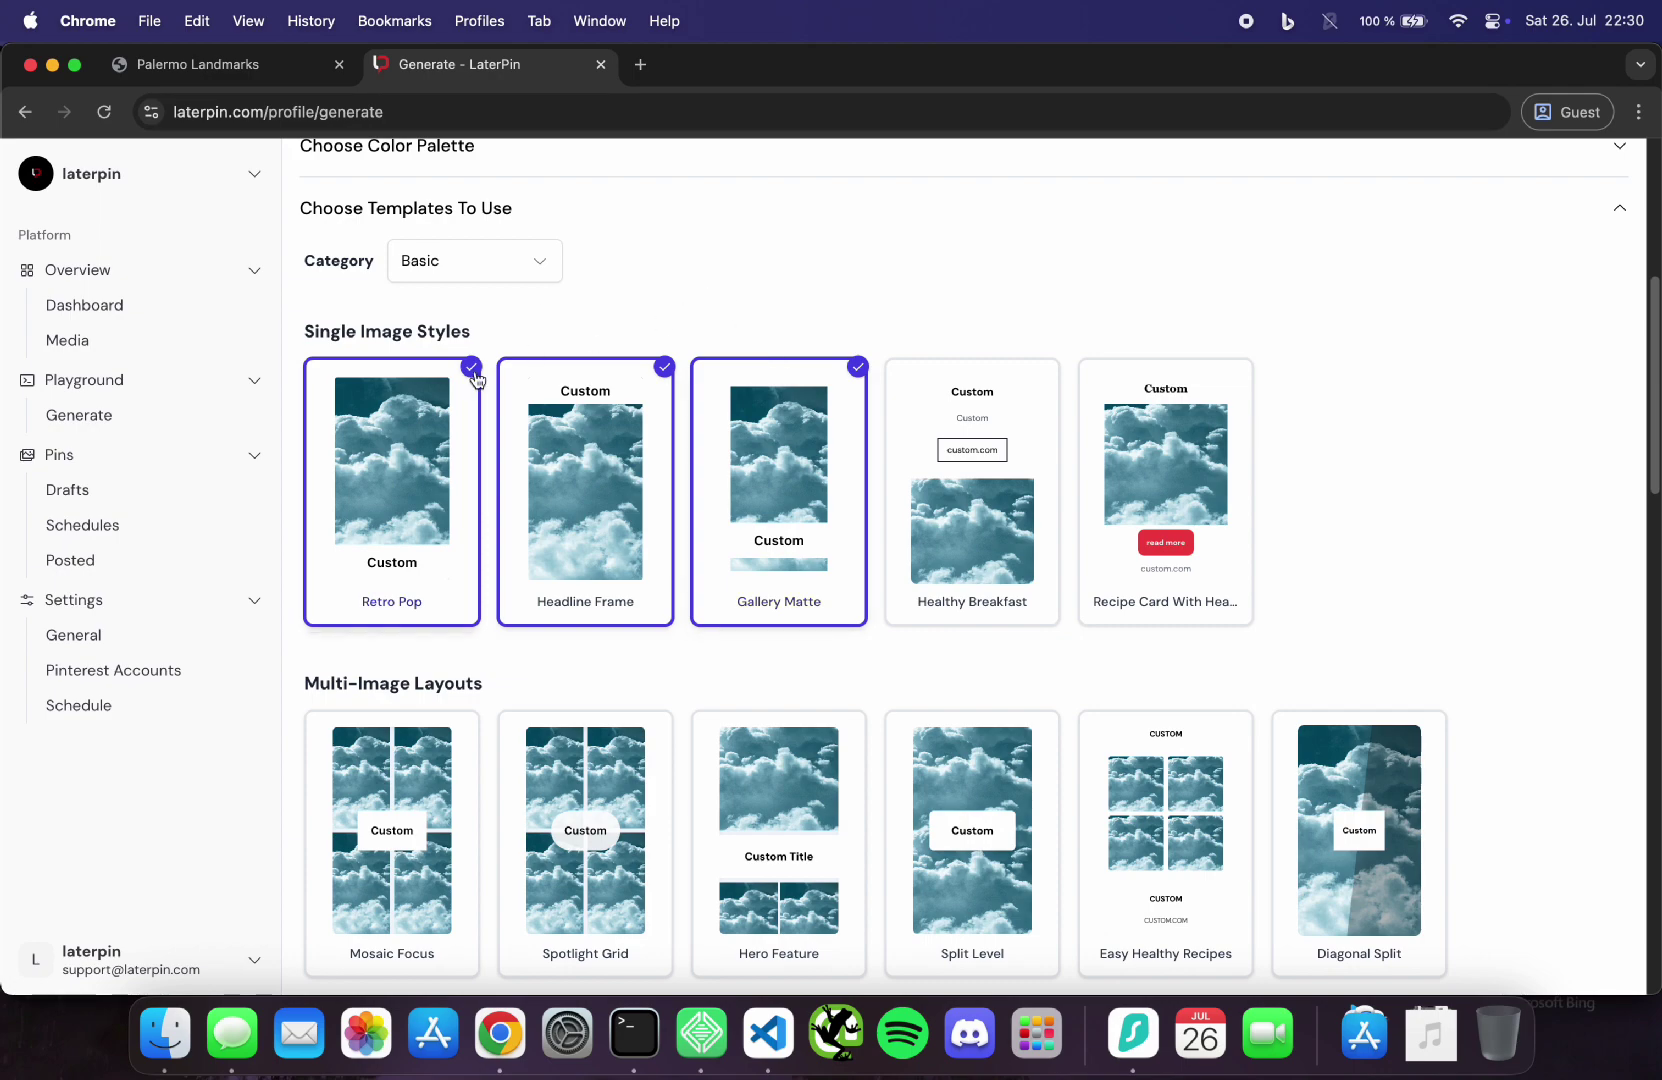
scroll(1002, 590, down, 5)
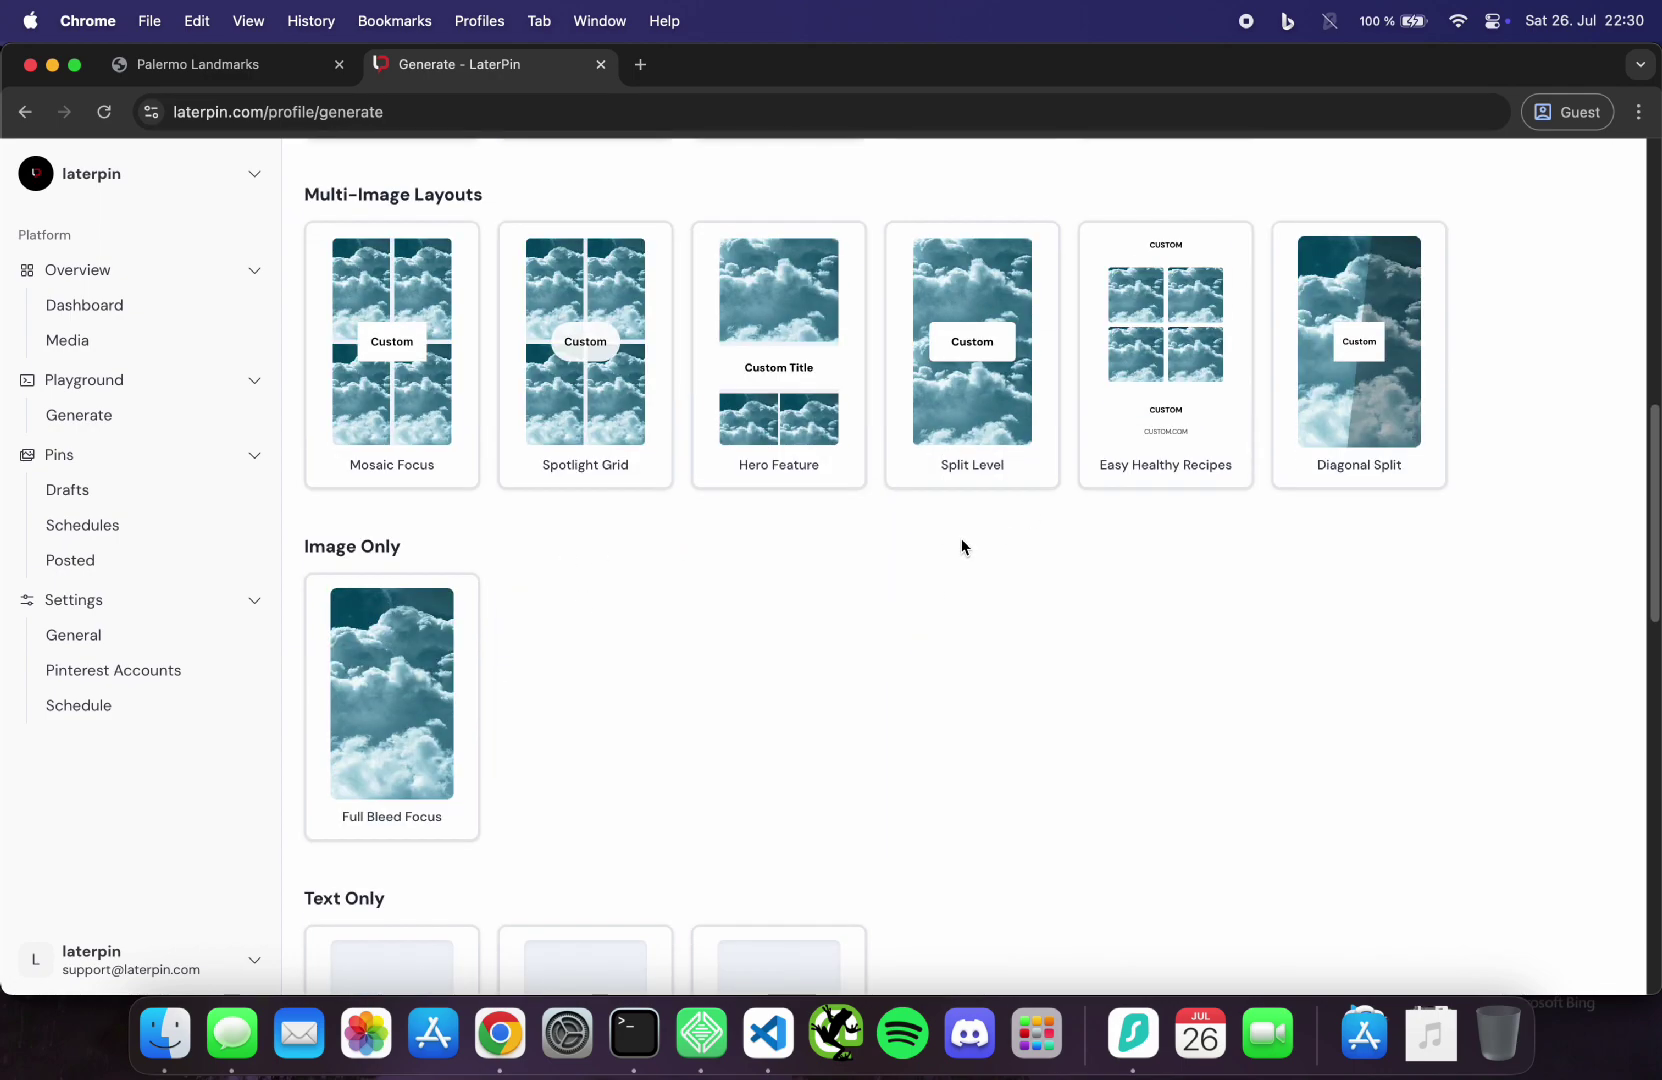
scroll(958, 545, up, 3)
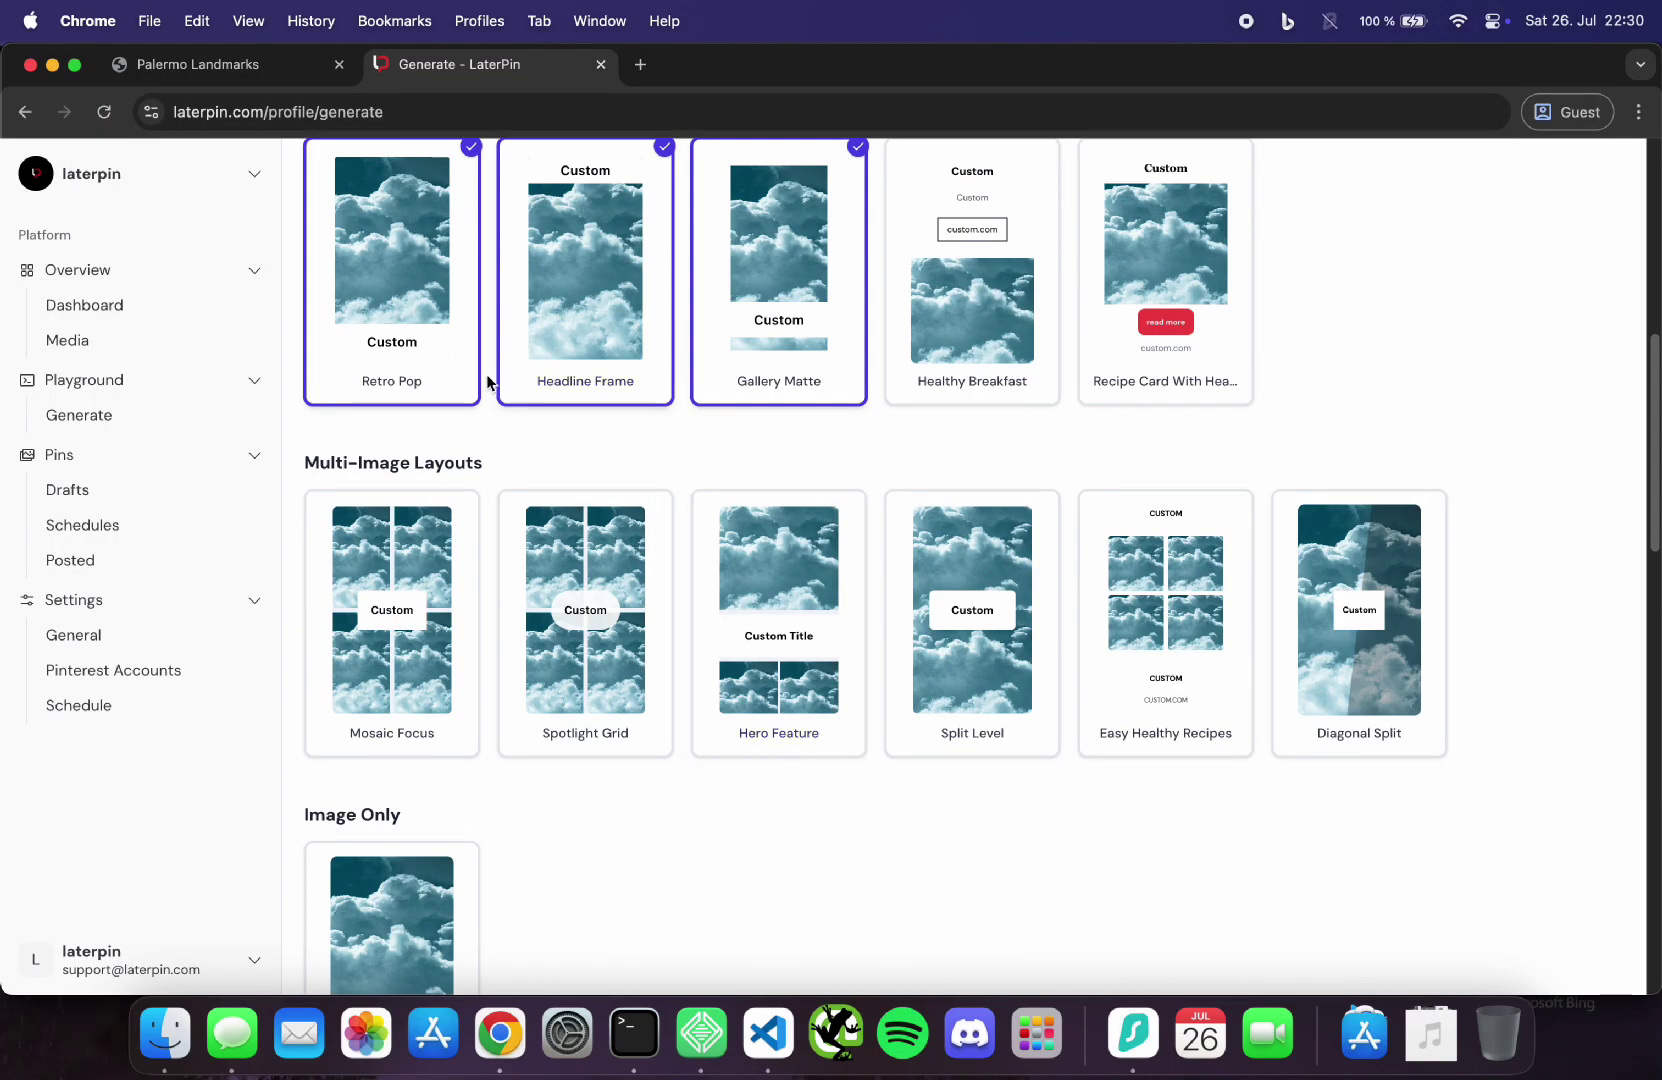
Step: Deselect Retro Pop, Headline Frame and Gallery Matte, and select Full Bleed Focus
click(441, 345)
click(653, 341)
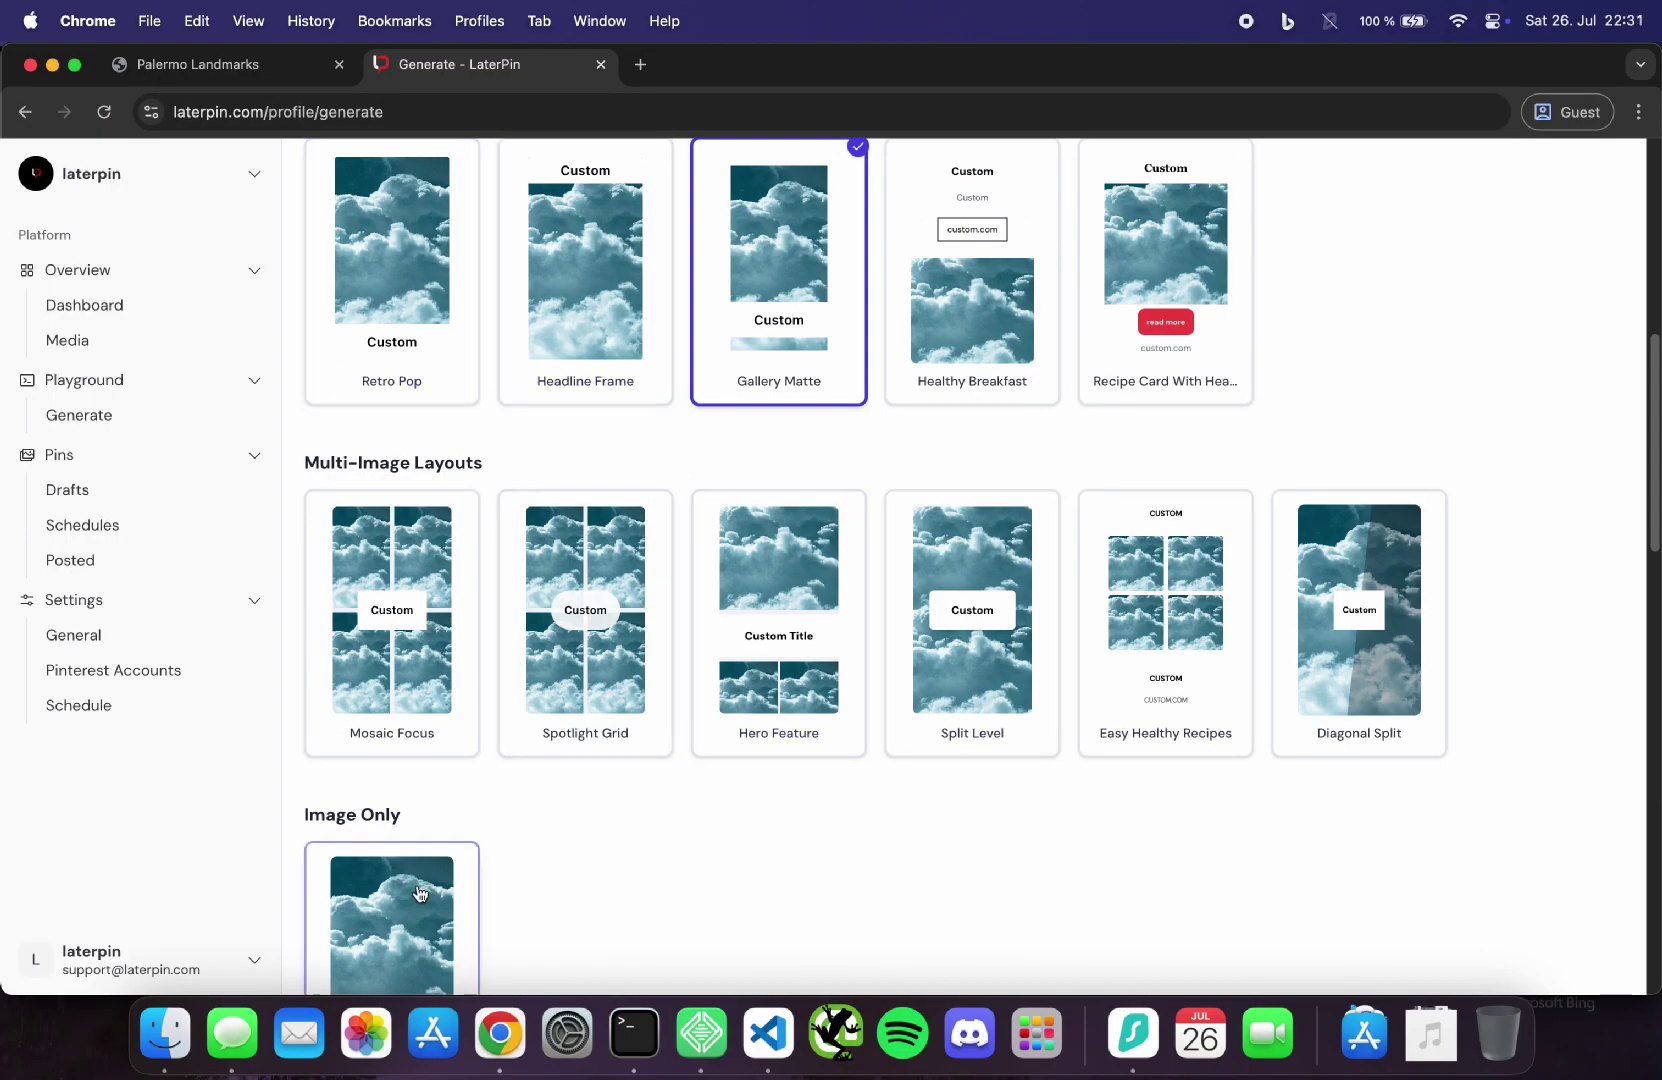
click(420, 893)
click(760, 382)
scroll(600, 450, down, 6)
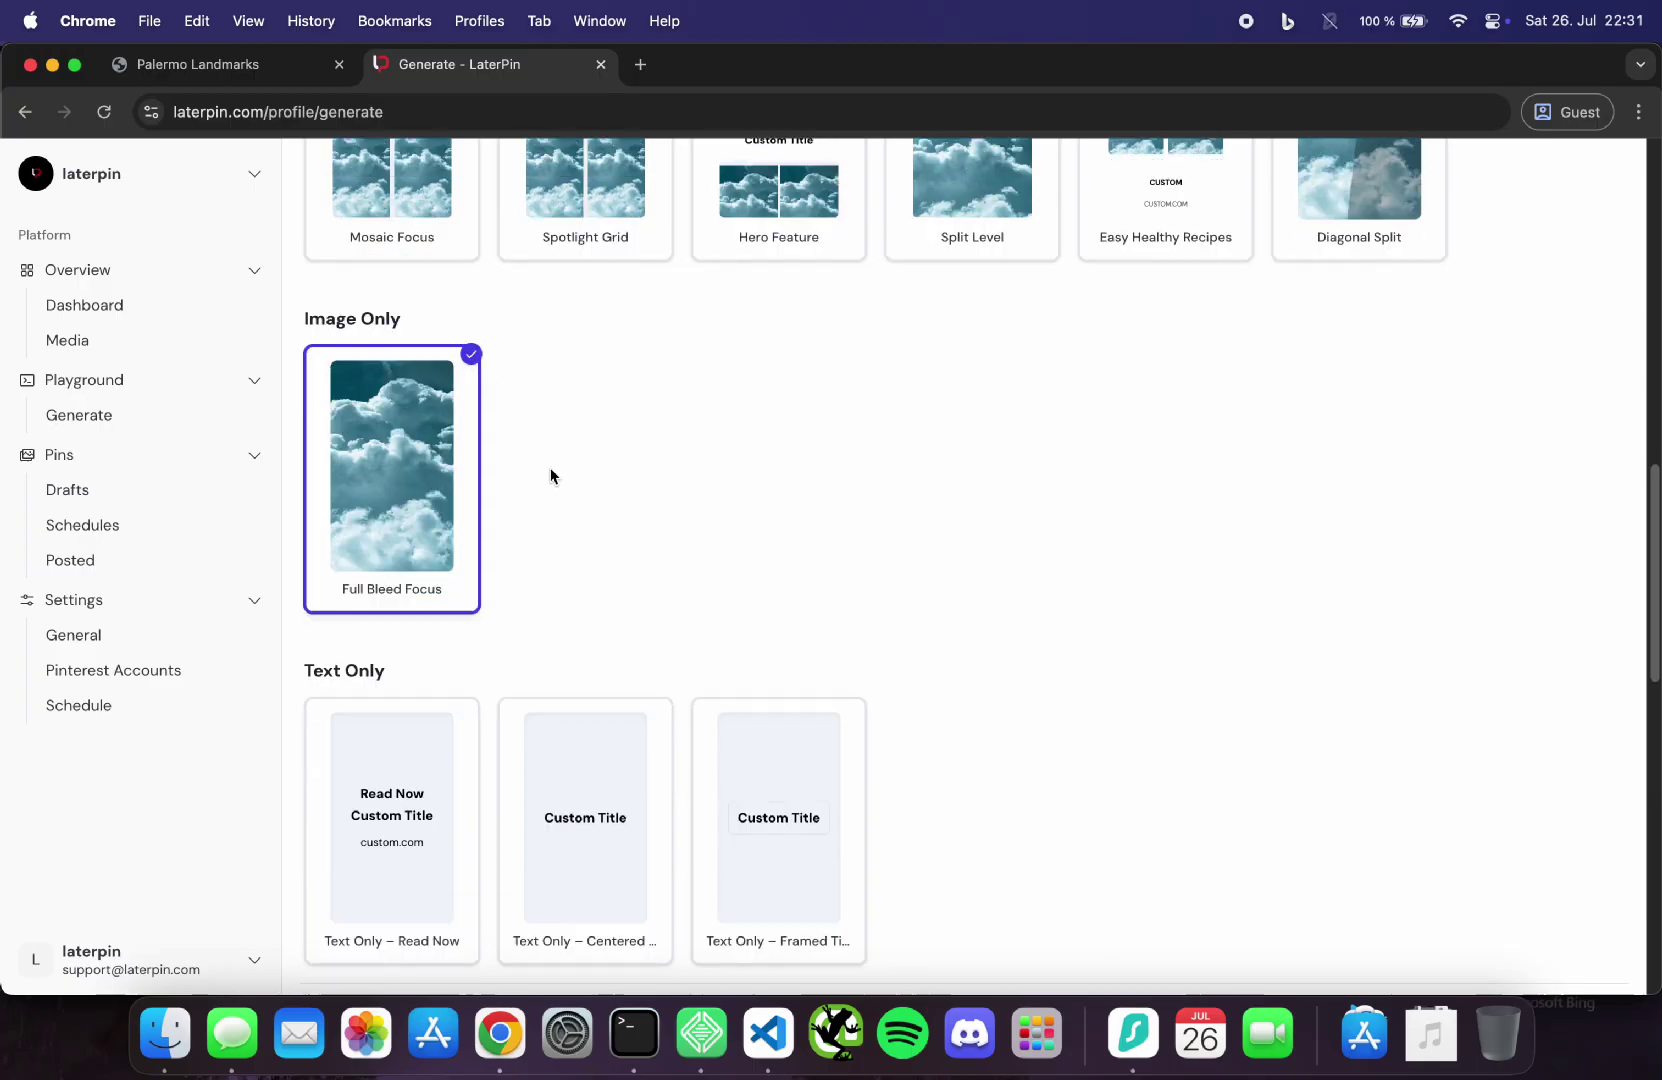
scroll(551, 476, down, 5)
scroll(882, 554, down, 3)
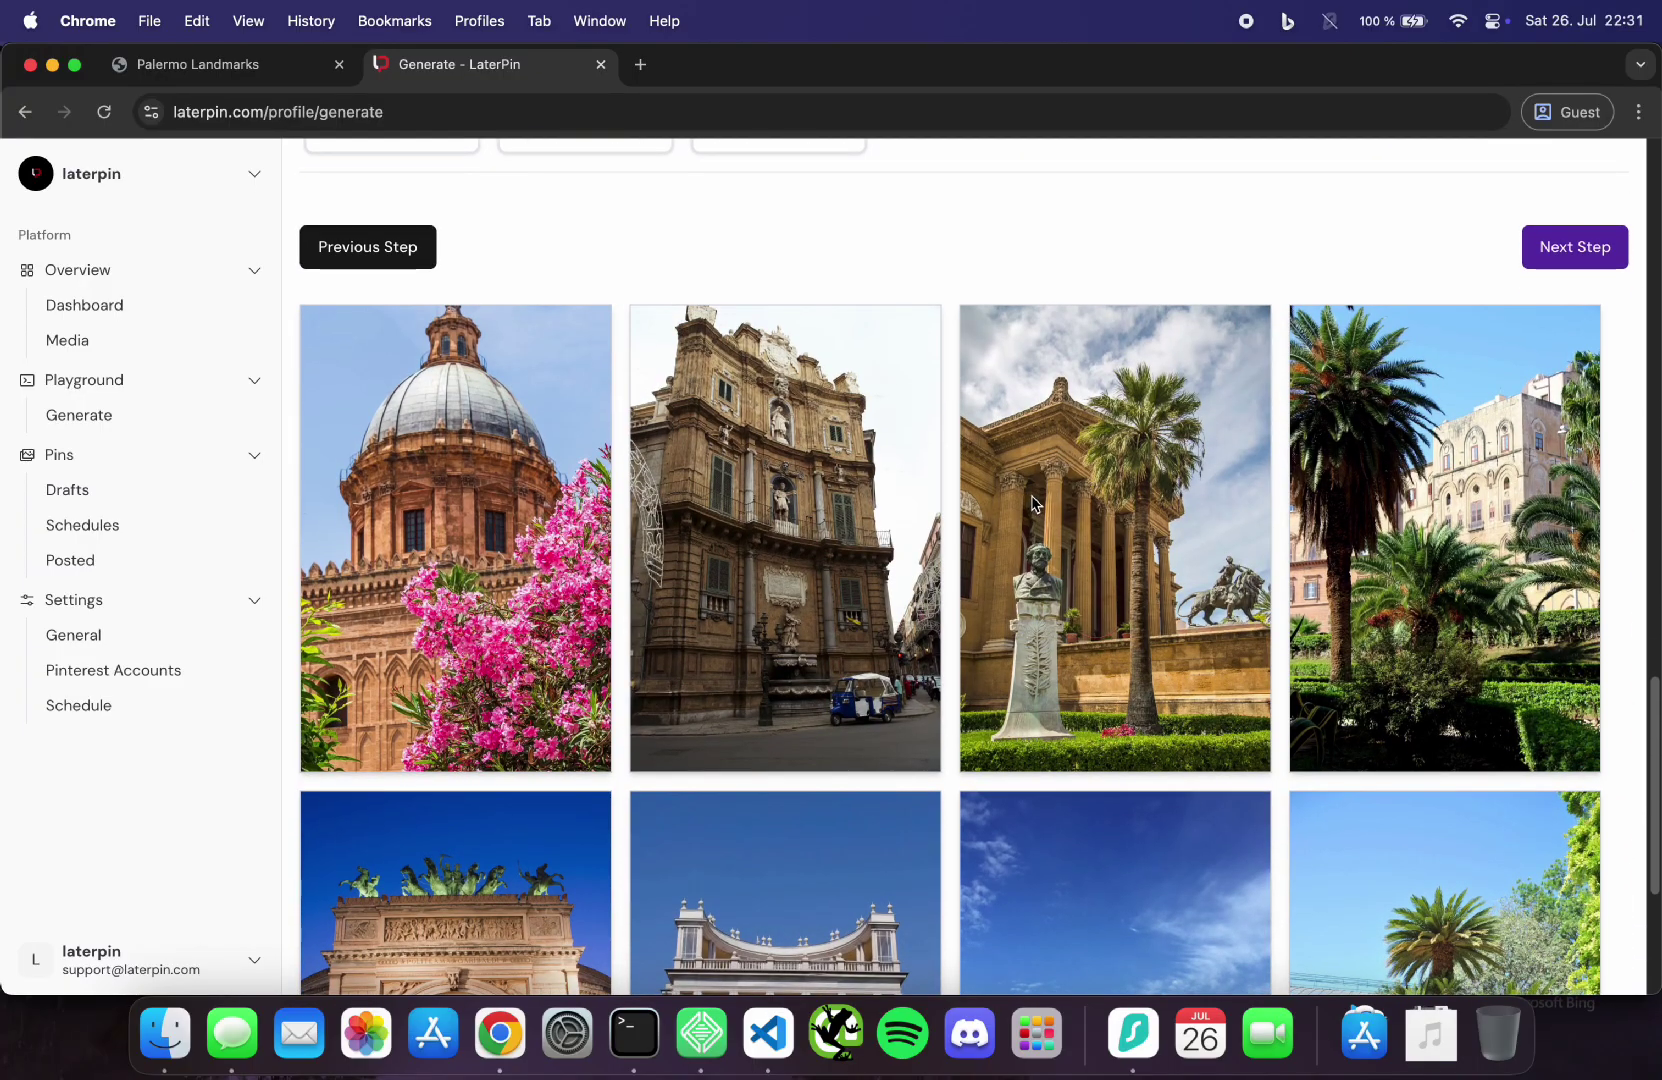
scroll(1035, 503, up, 8)
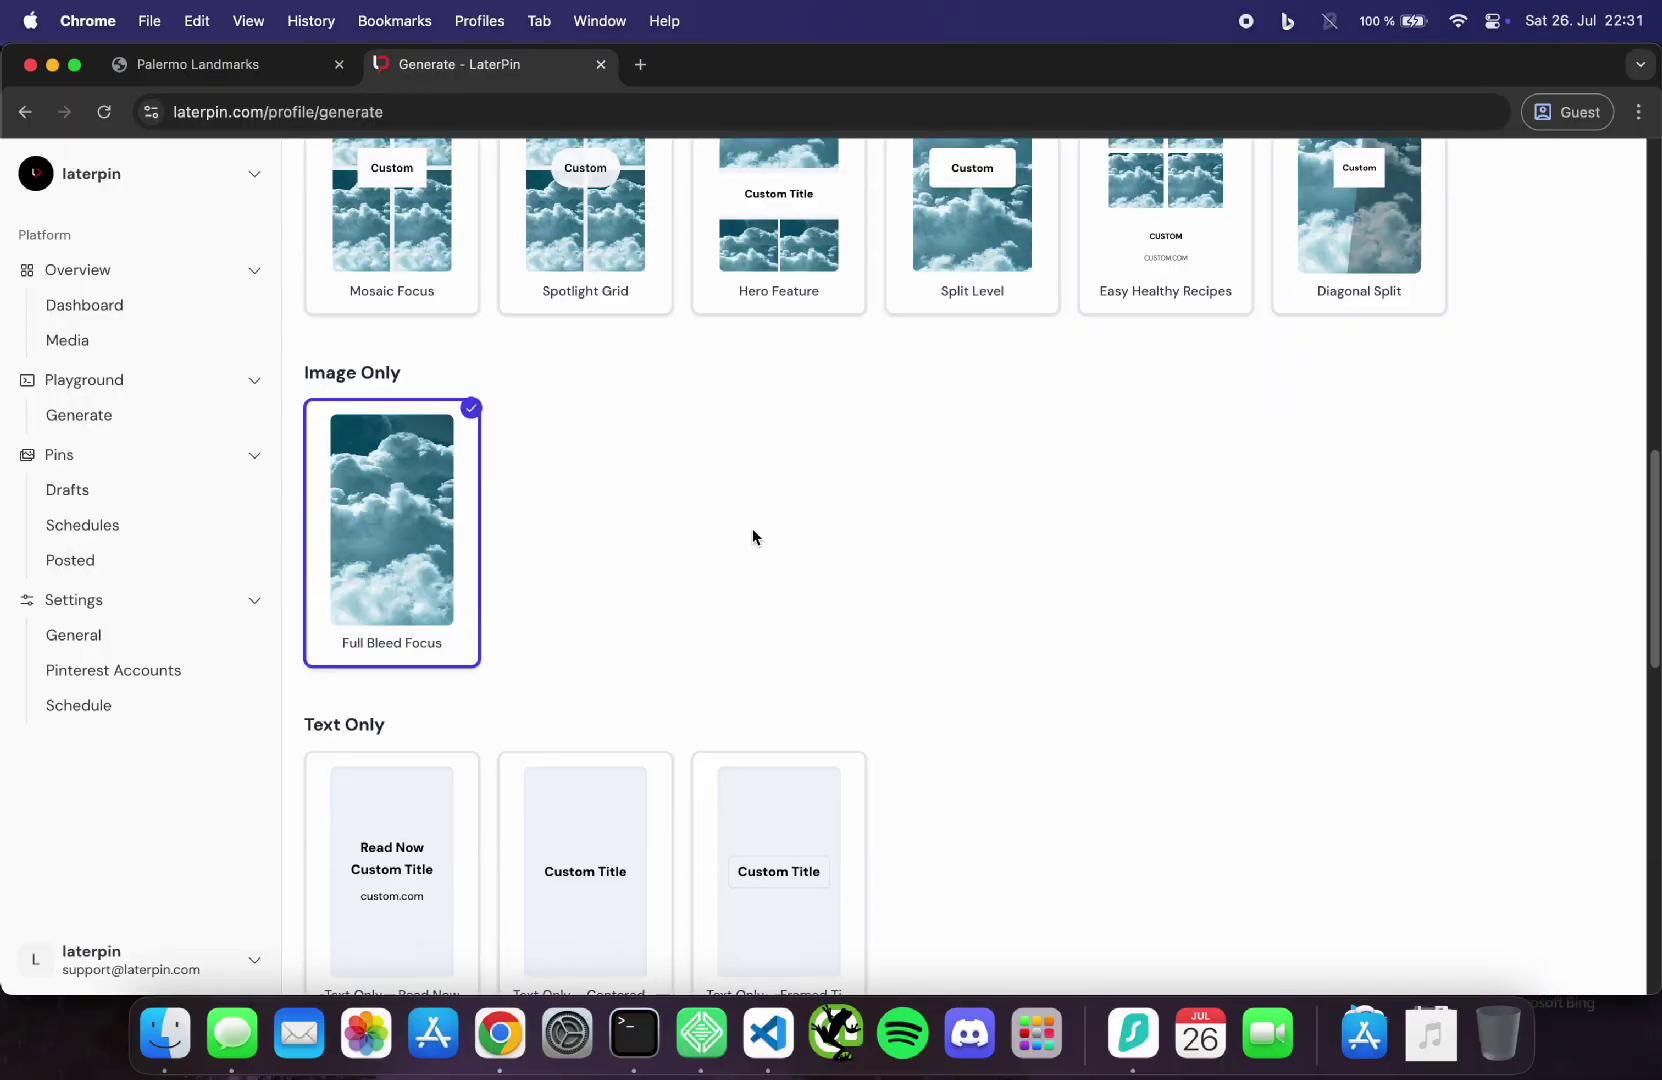
scroll(560, 545, down, 3)
Step: Try the text-only templates, keeping only Text Only – Framed selected
click(371, 553)
click(586, 538)
click(760, 538)
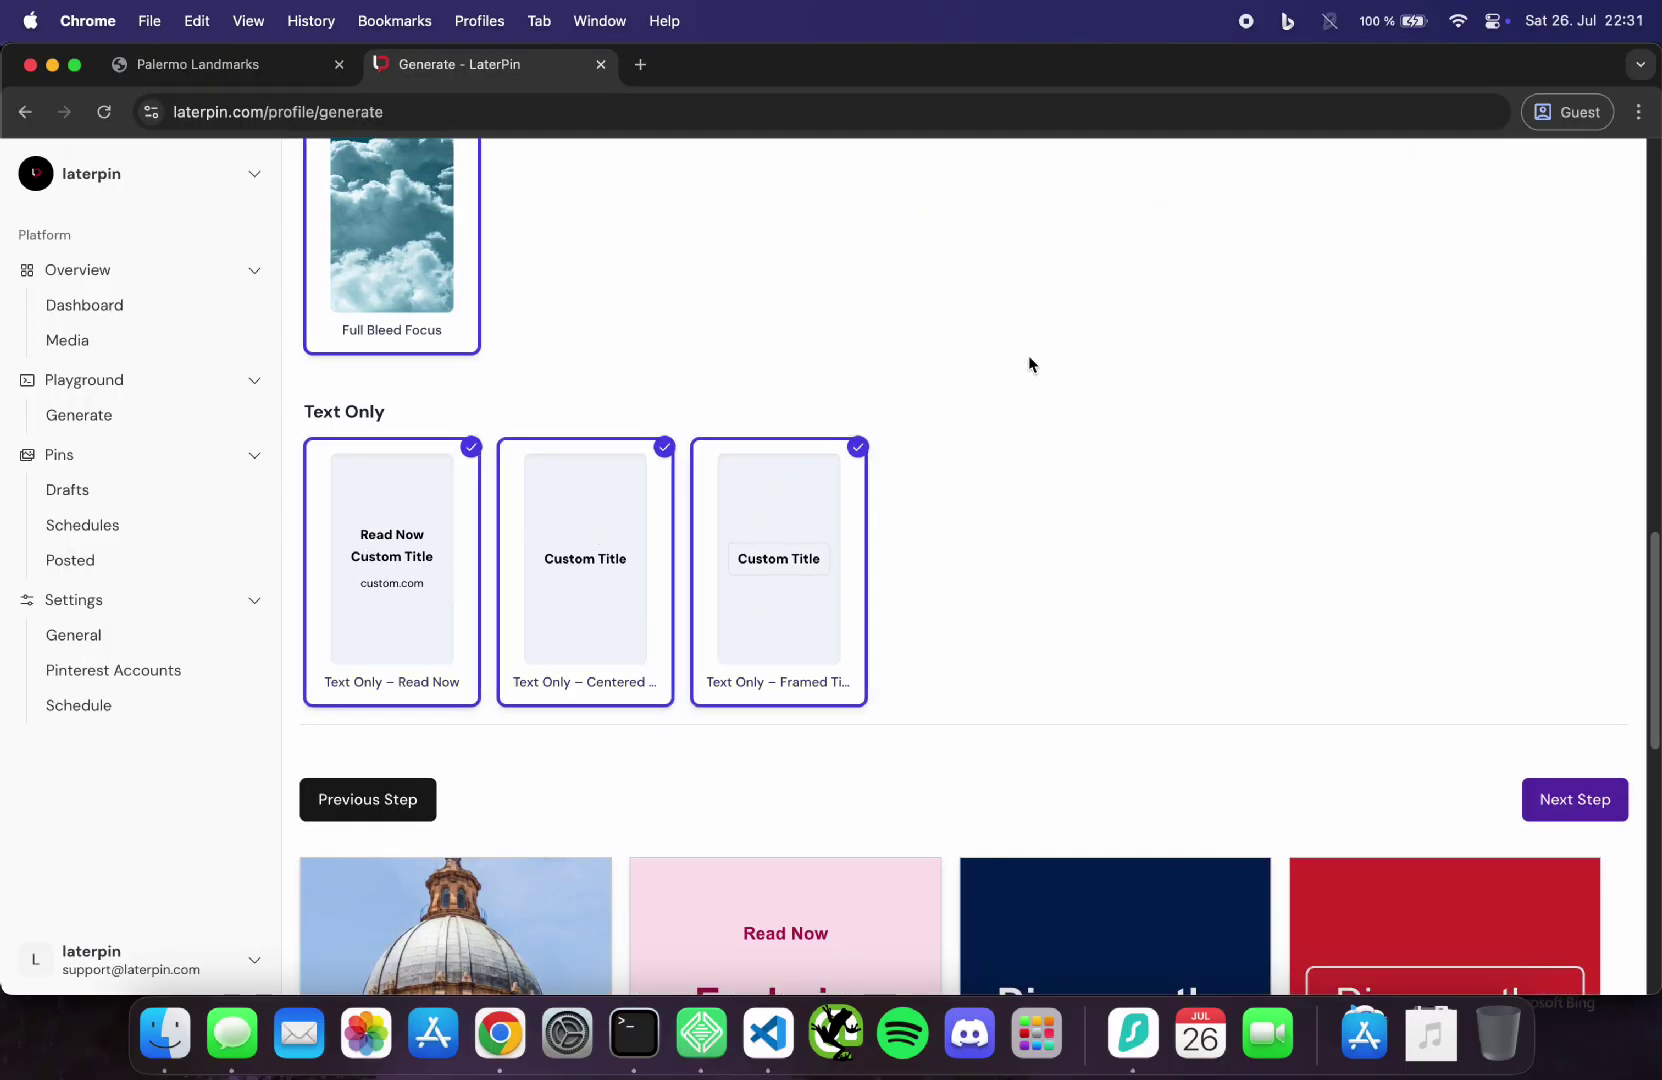
scroll(1028, 358, down, 2)
scroll(680, 400, down, 1)
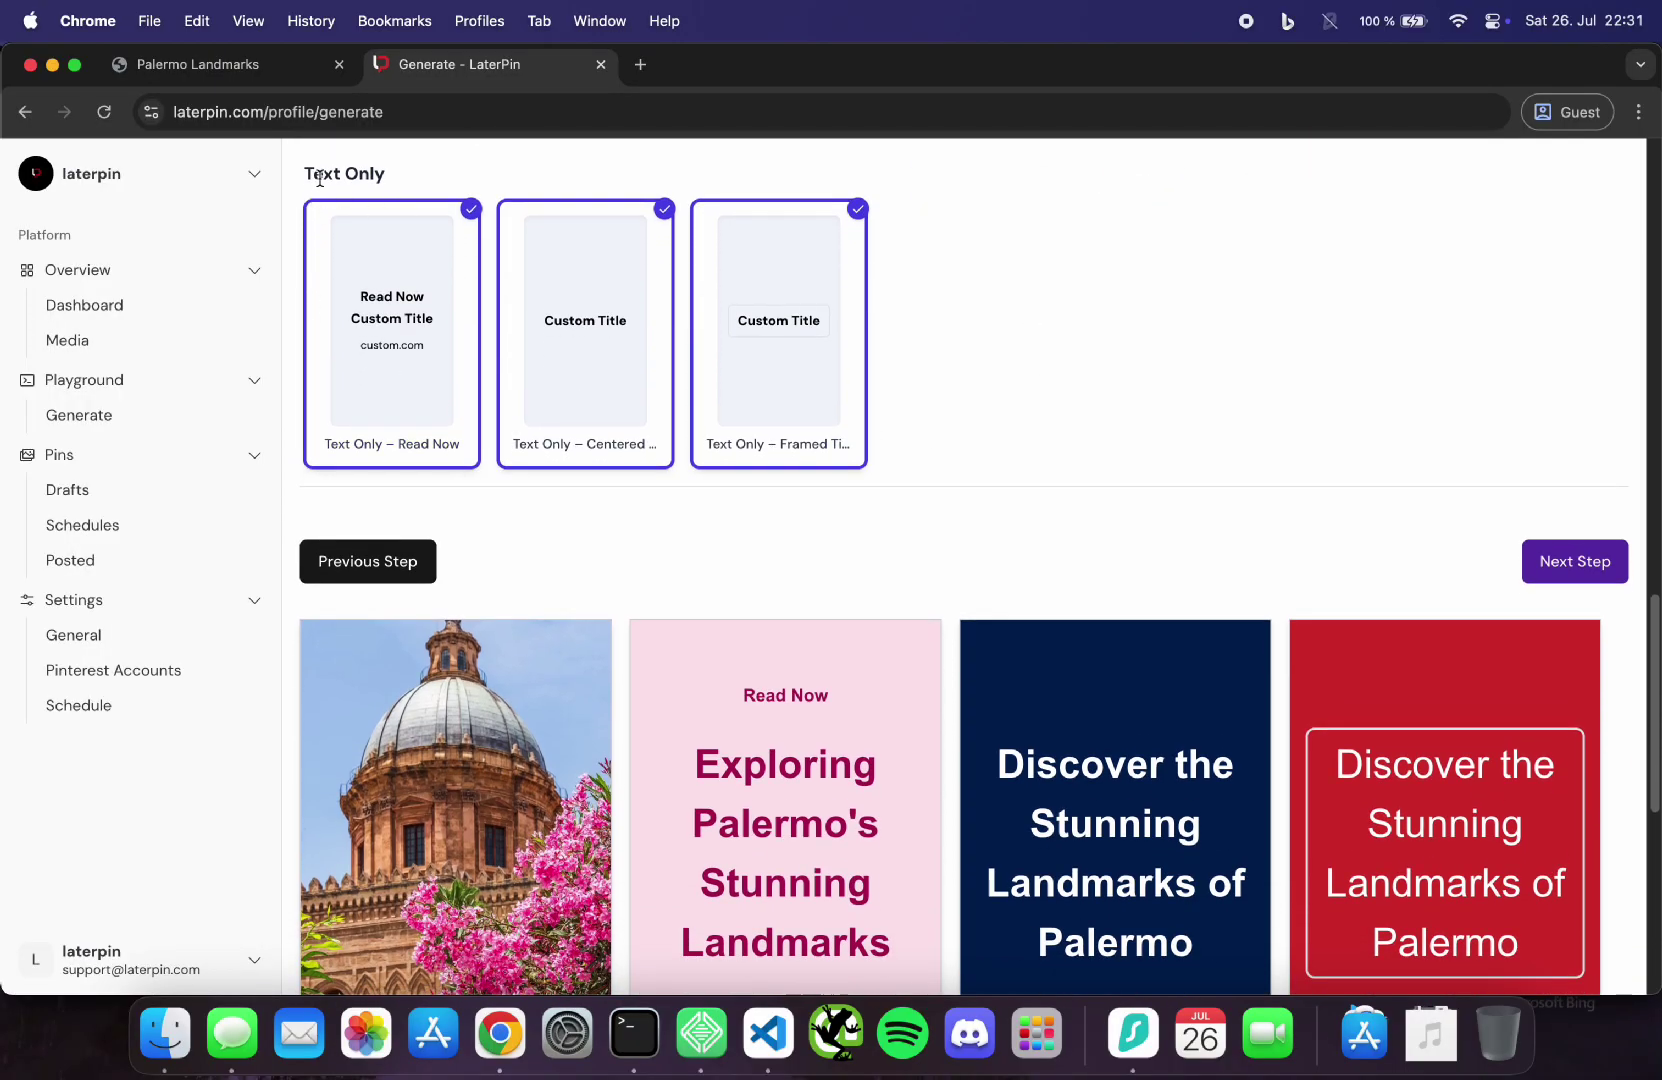
scroll(880, 494, down, 5)
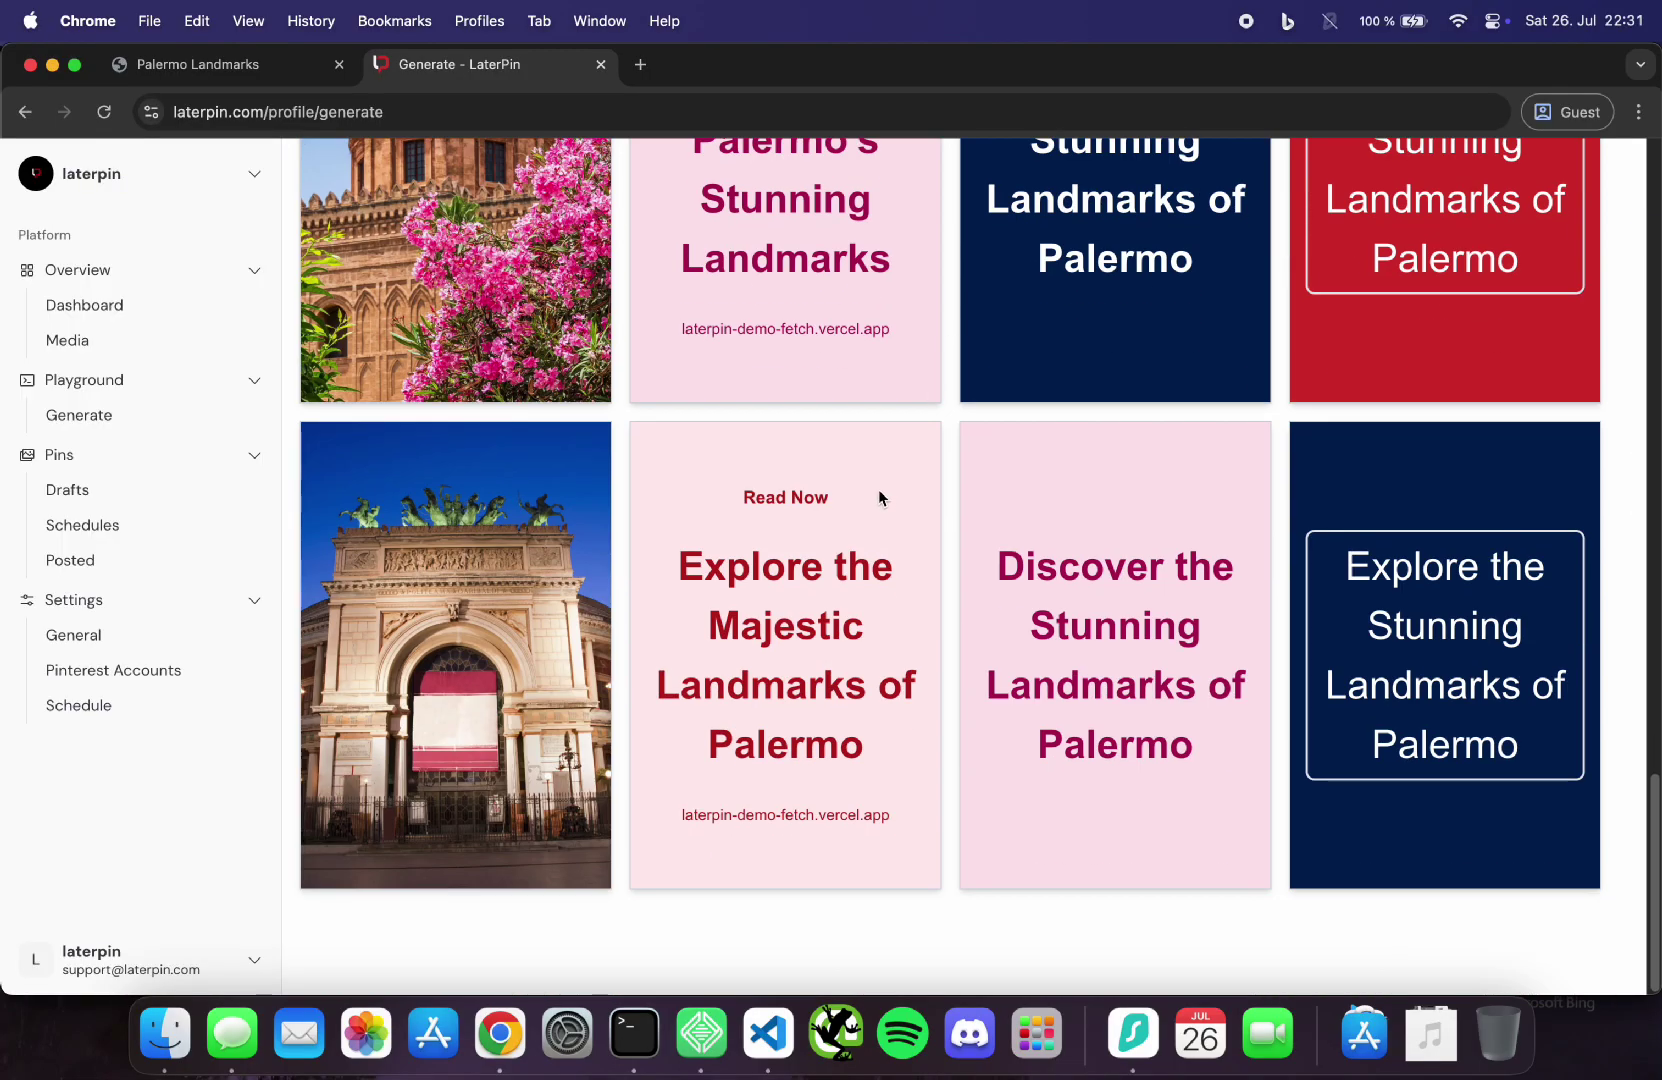
scroll(880, 480, up, 8)
click(464, 601)
click(549, 614)
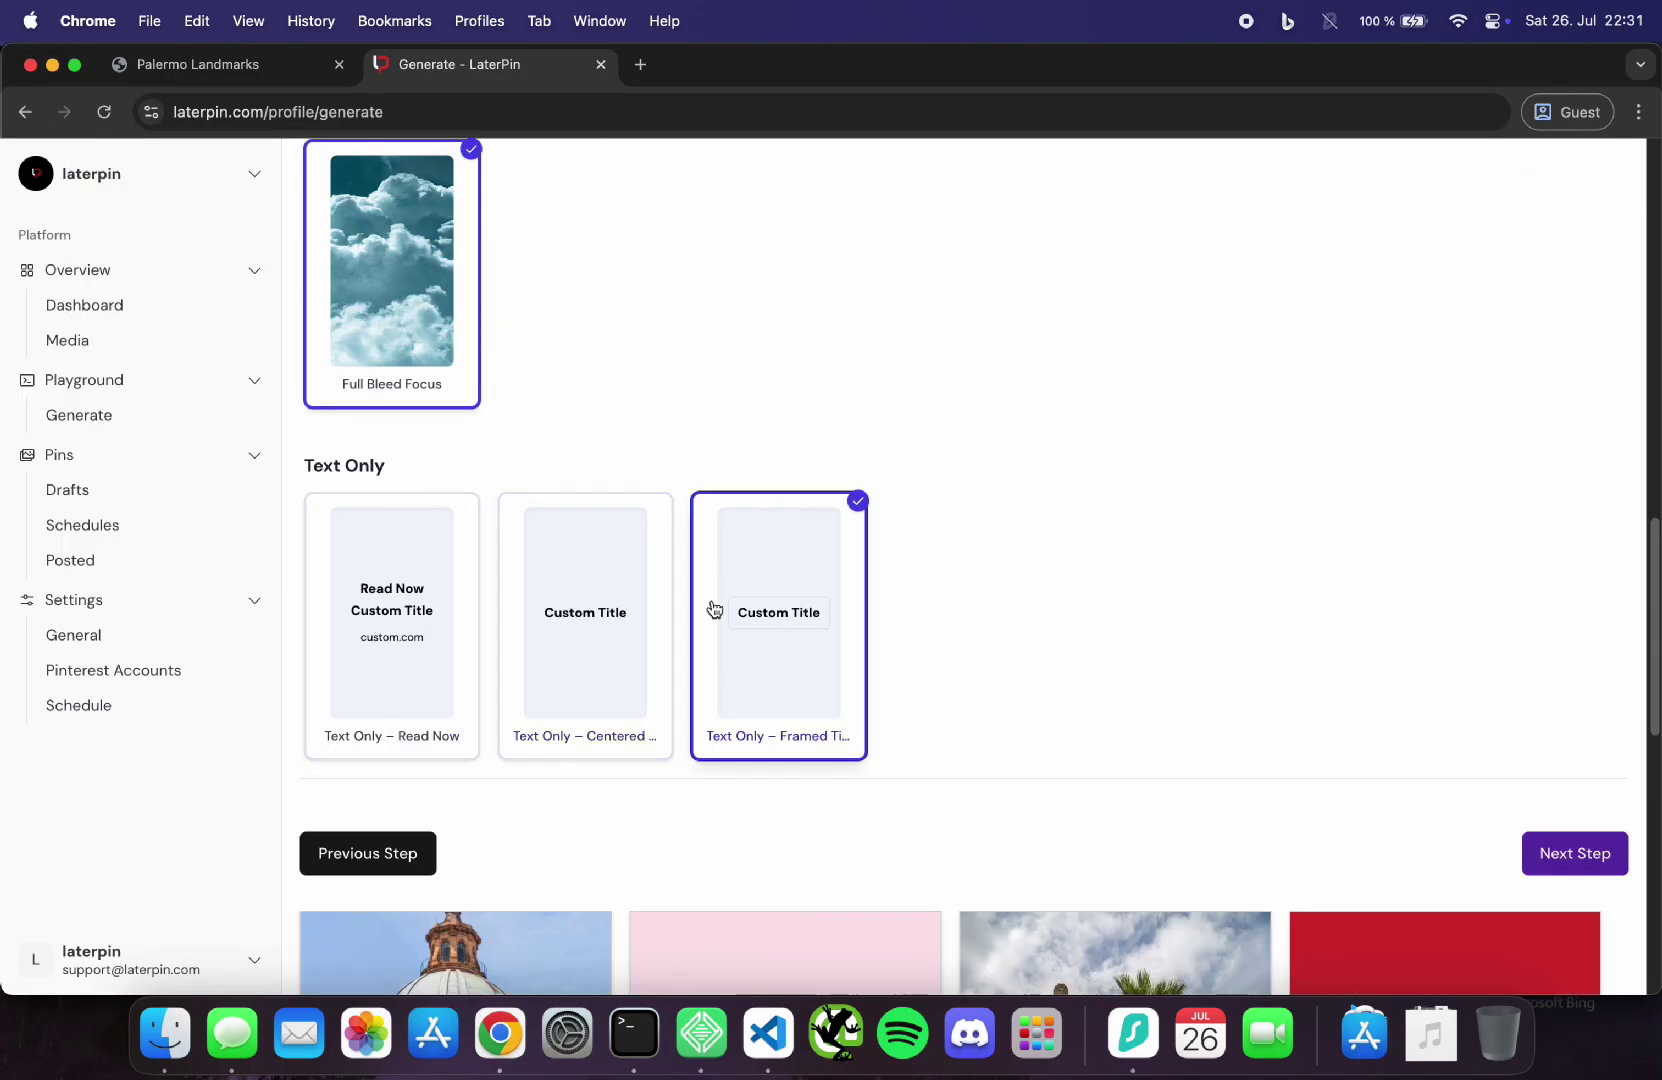
Step: Re-add Retro Pop, Headline Frame and Gallery Matte, drop Full Bleed Focus, and advance to Step 4
scroll(640, 520, up, 7)
click(466, 370)
click(549, 375)
click(898, 326)
click(860, 330)
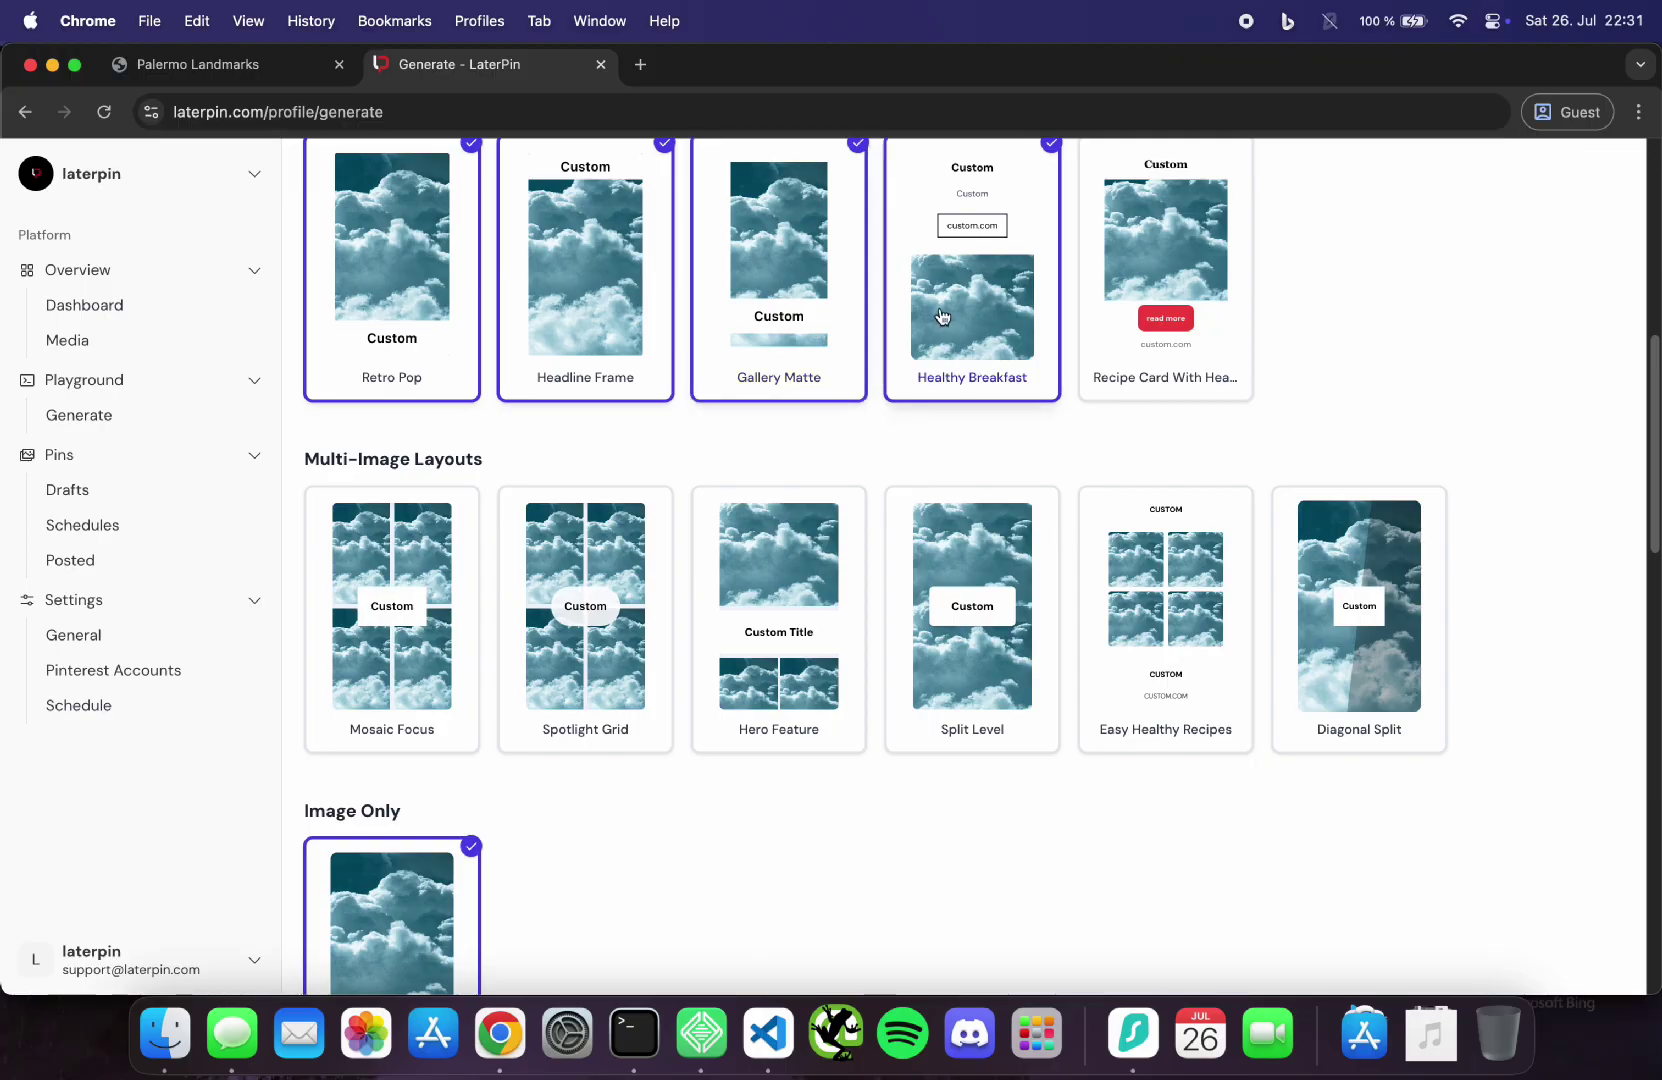
click(905, 335)
scroll(427, 588, down, 5)
click(427, 588)
scroll(786, 601, down, 12)
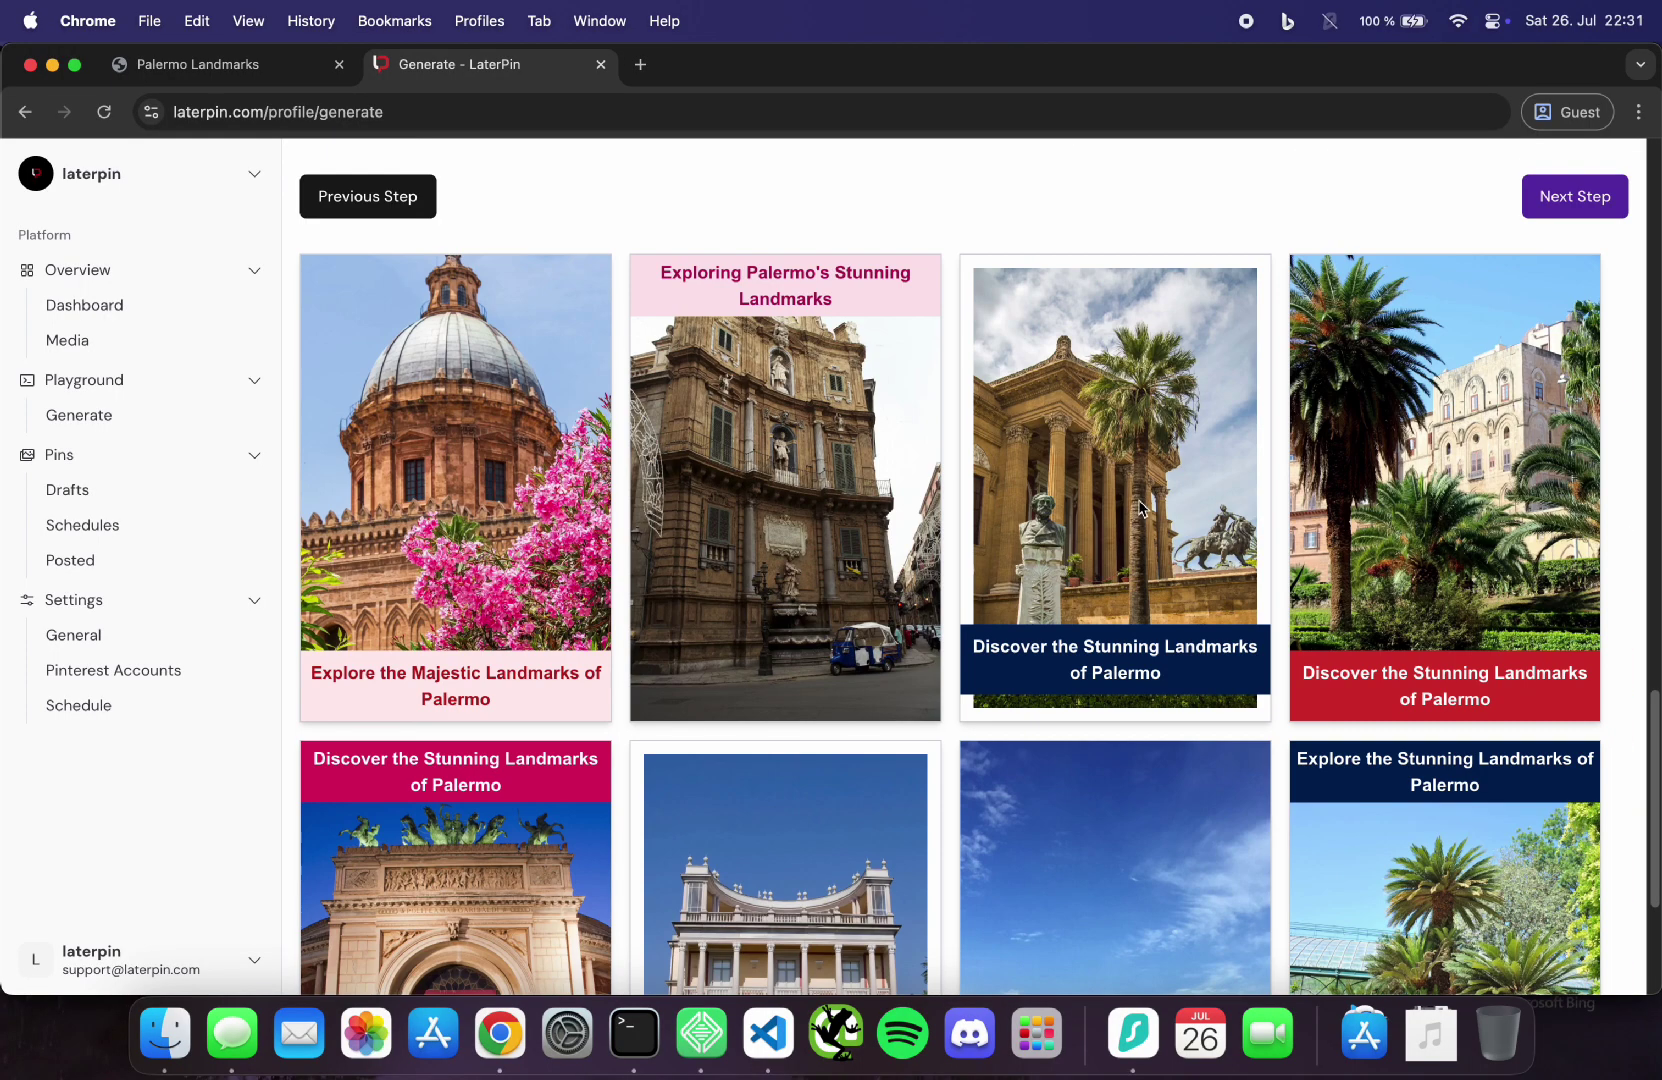
scroll(1070, 510, up, 6)
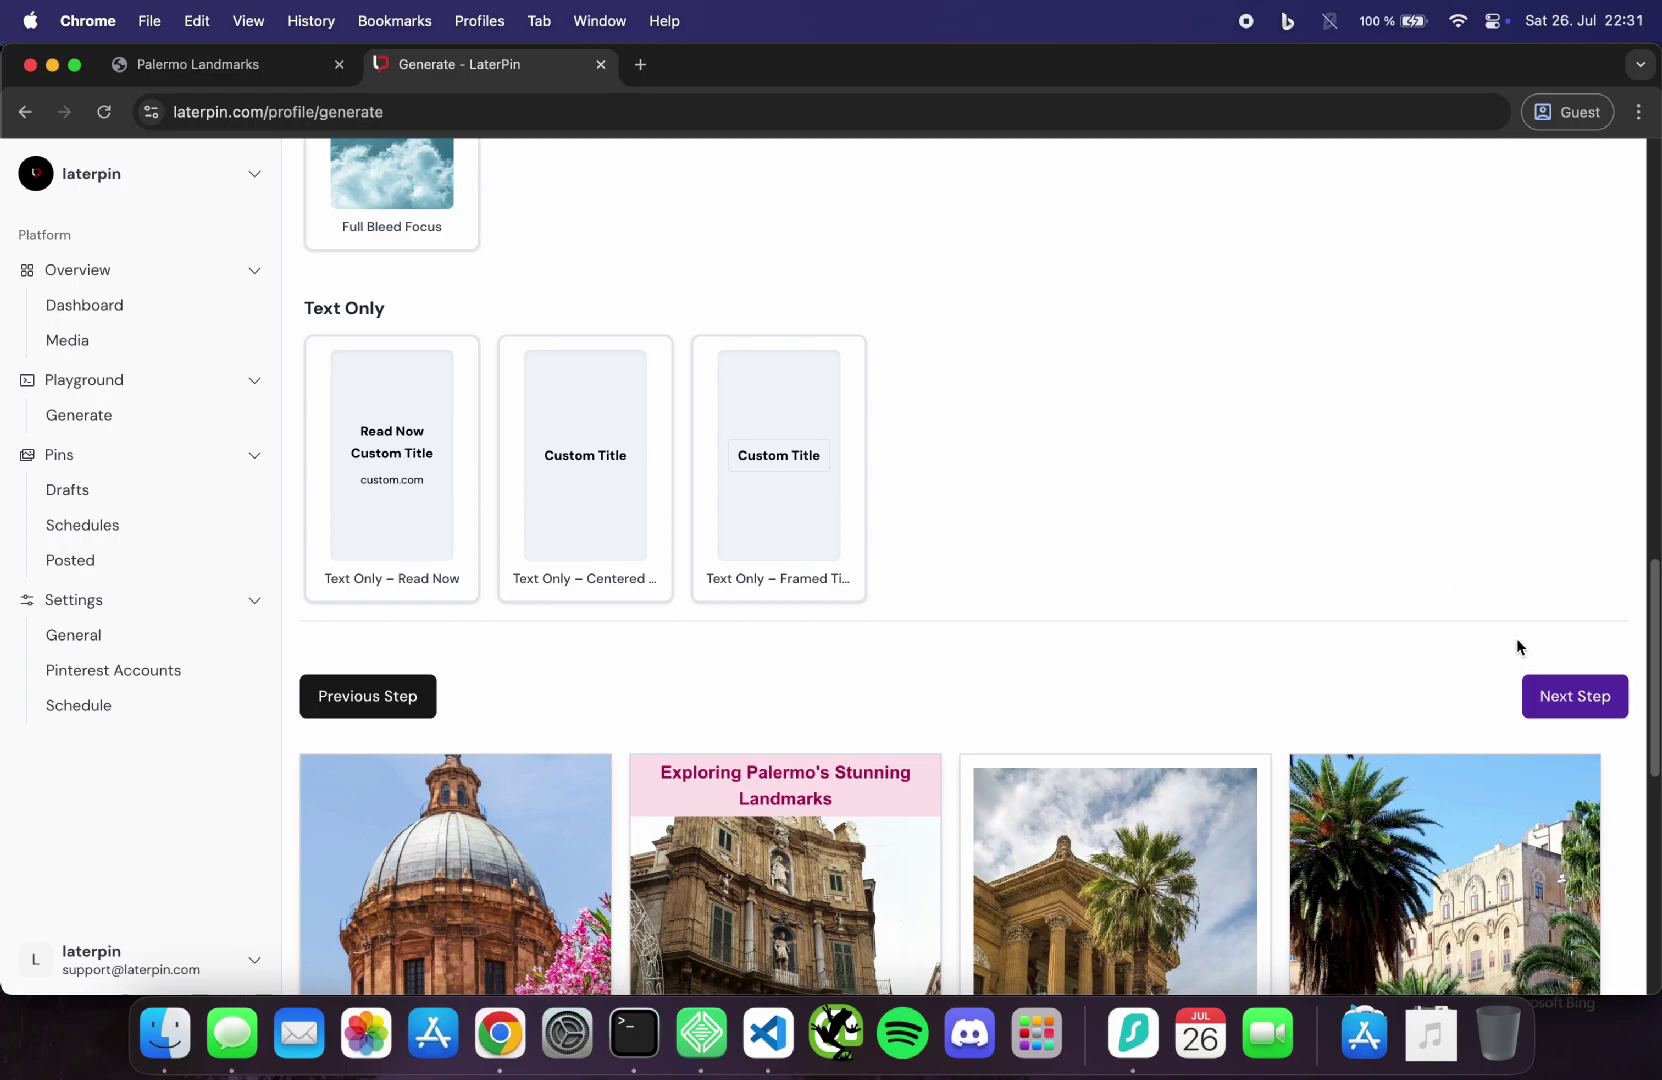
scroll(875, 648, down, 7)
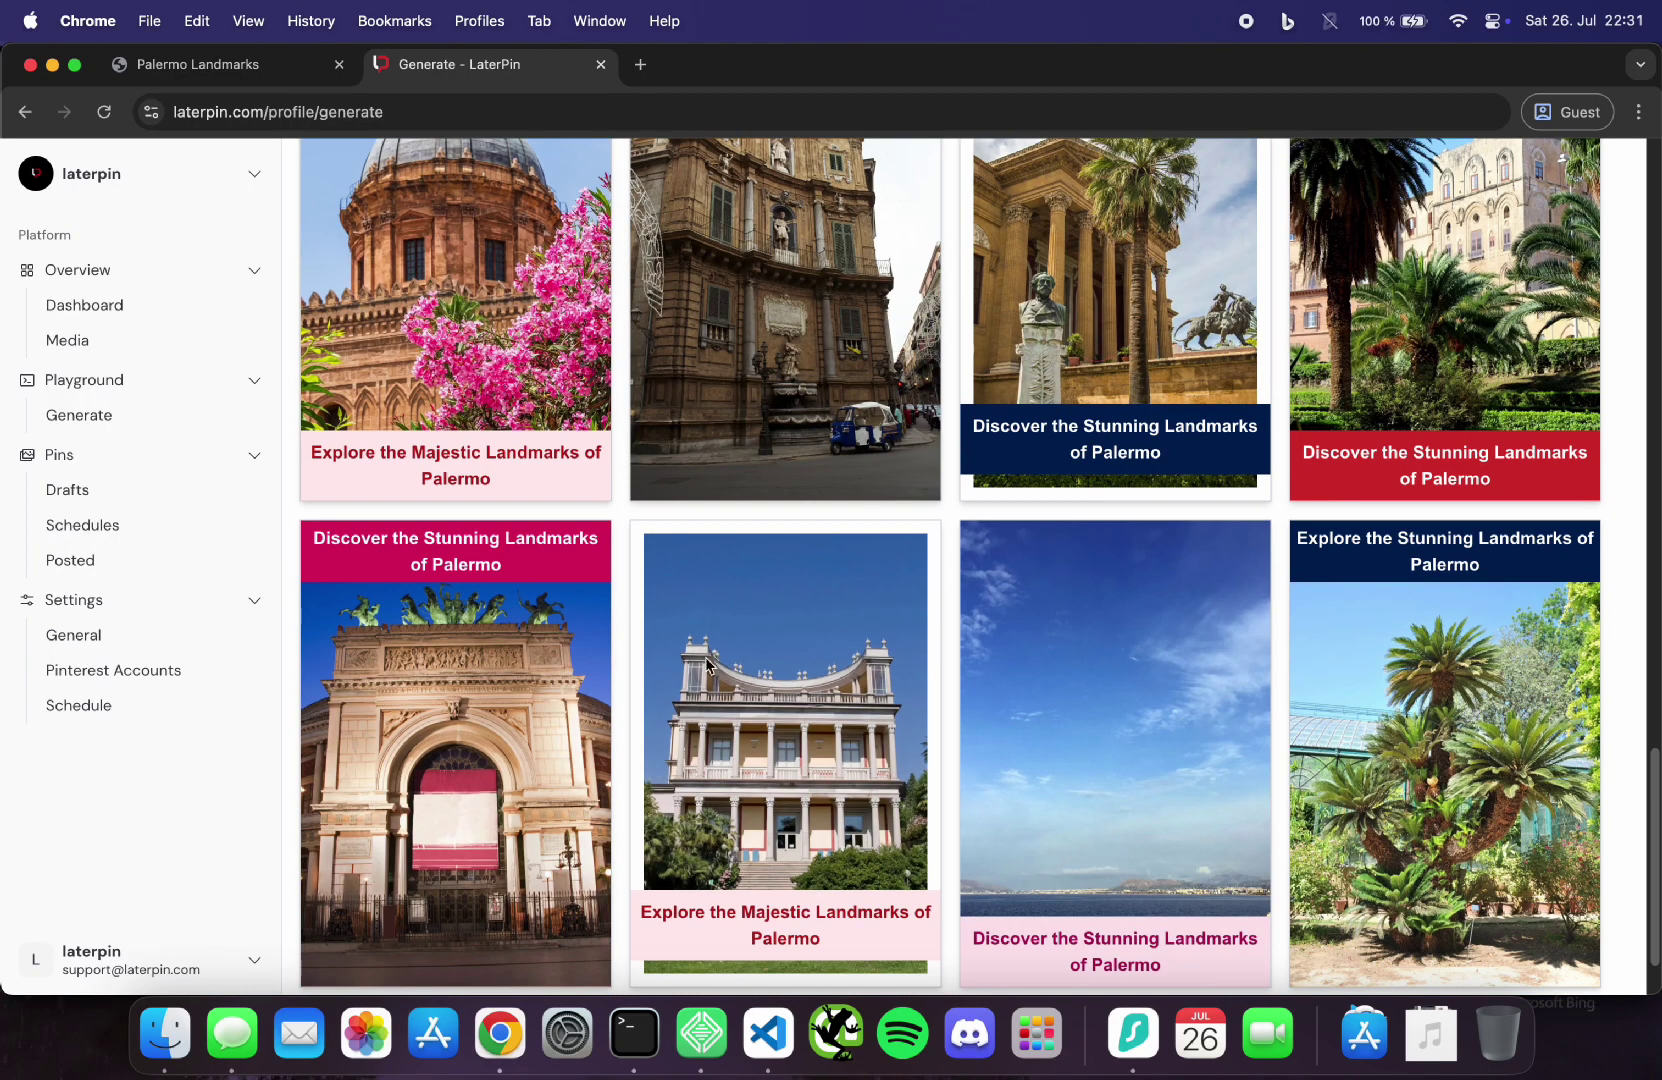
scroll(1232, 530, up, 7)
click(1560, 868)
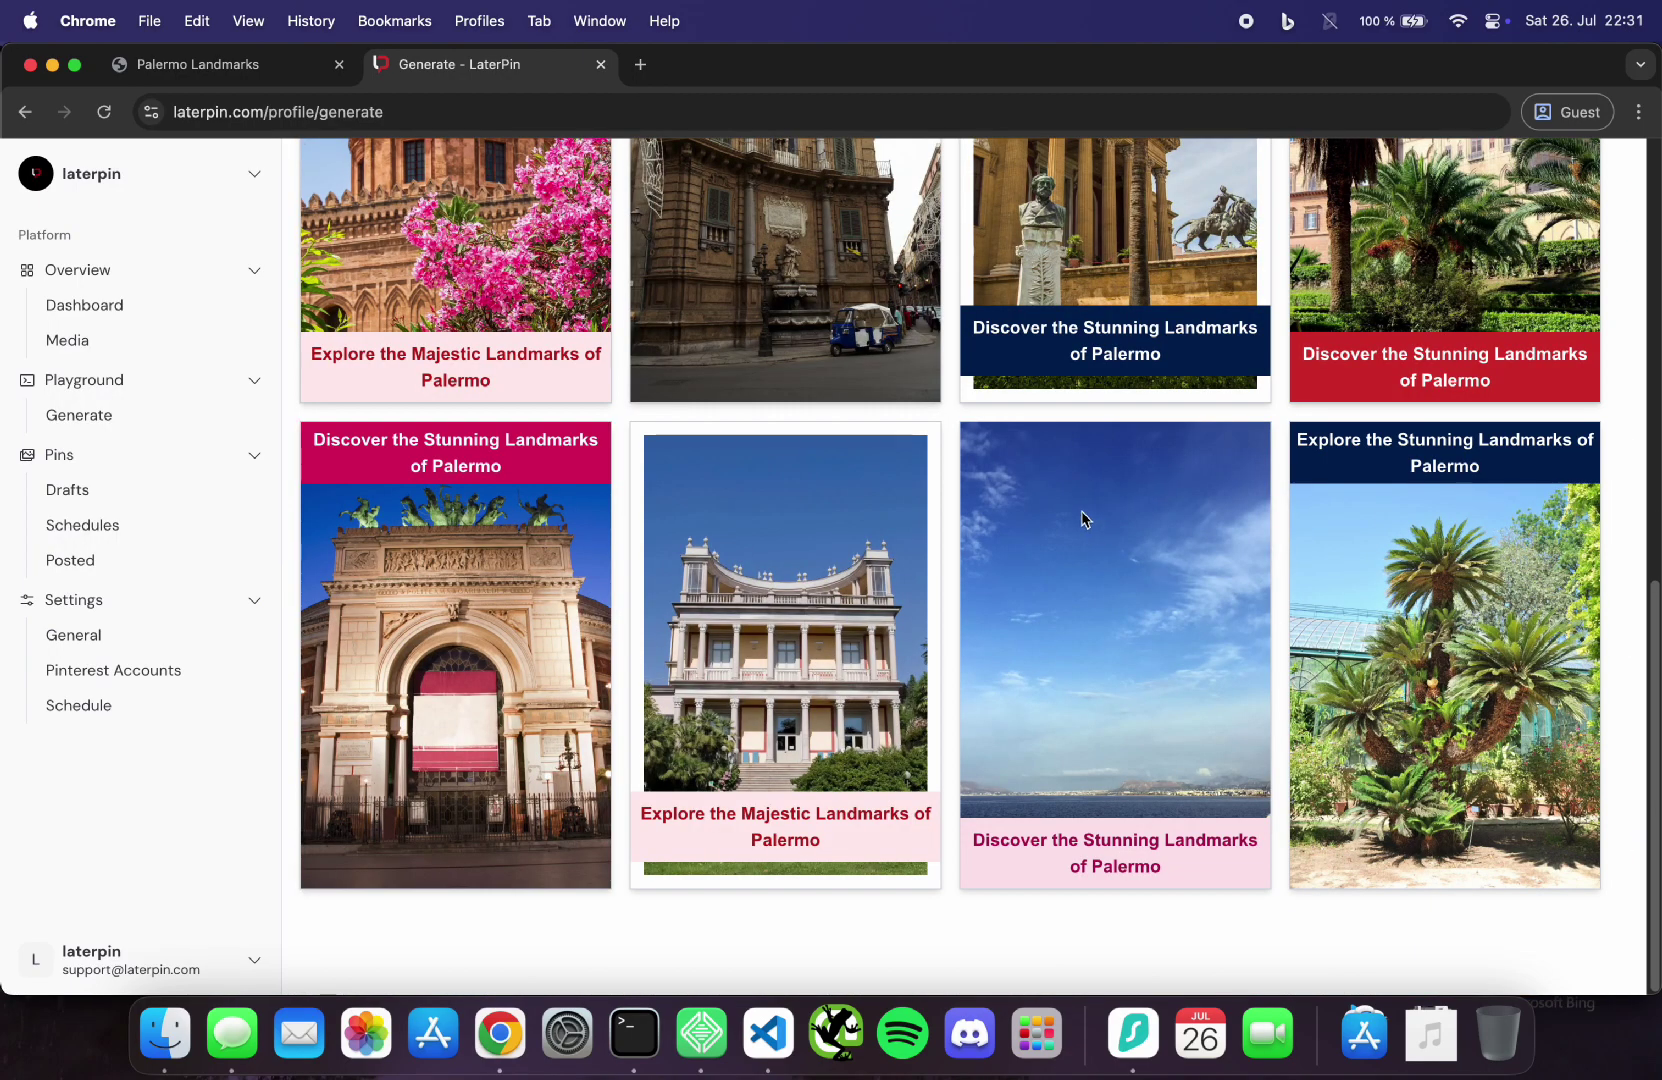
scroll(1083, 519, up, 6)
Step: Choose the Testing board under Select Board and save the Palermo pins as drafts
click(362, 590)
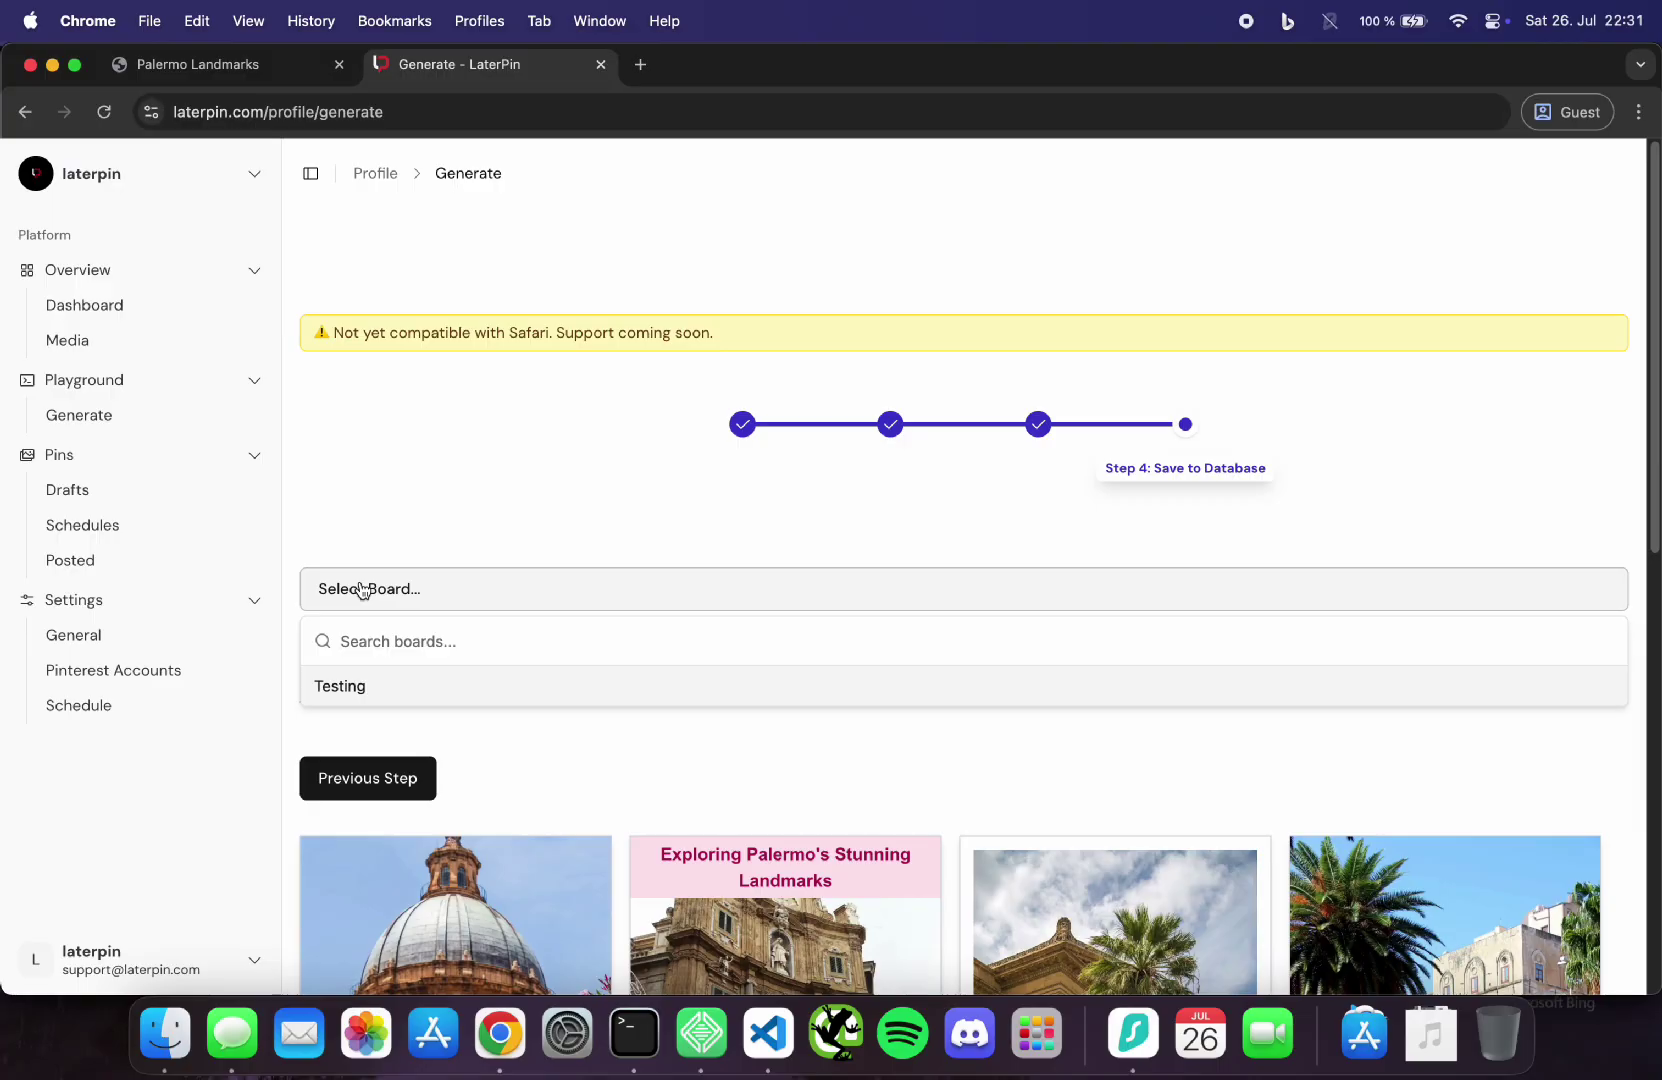
click(362, 590)
click(394, 585)
text(asdha)
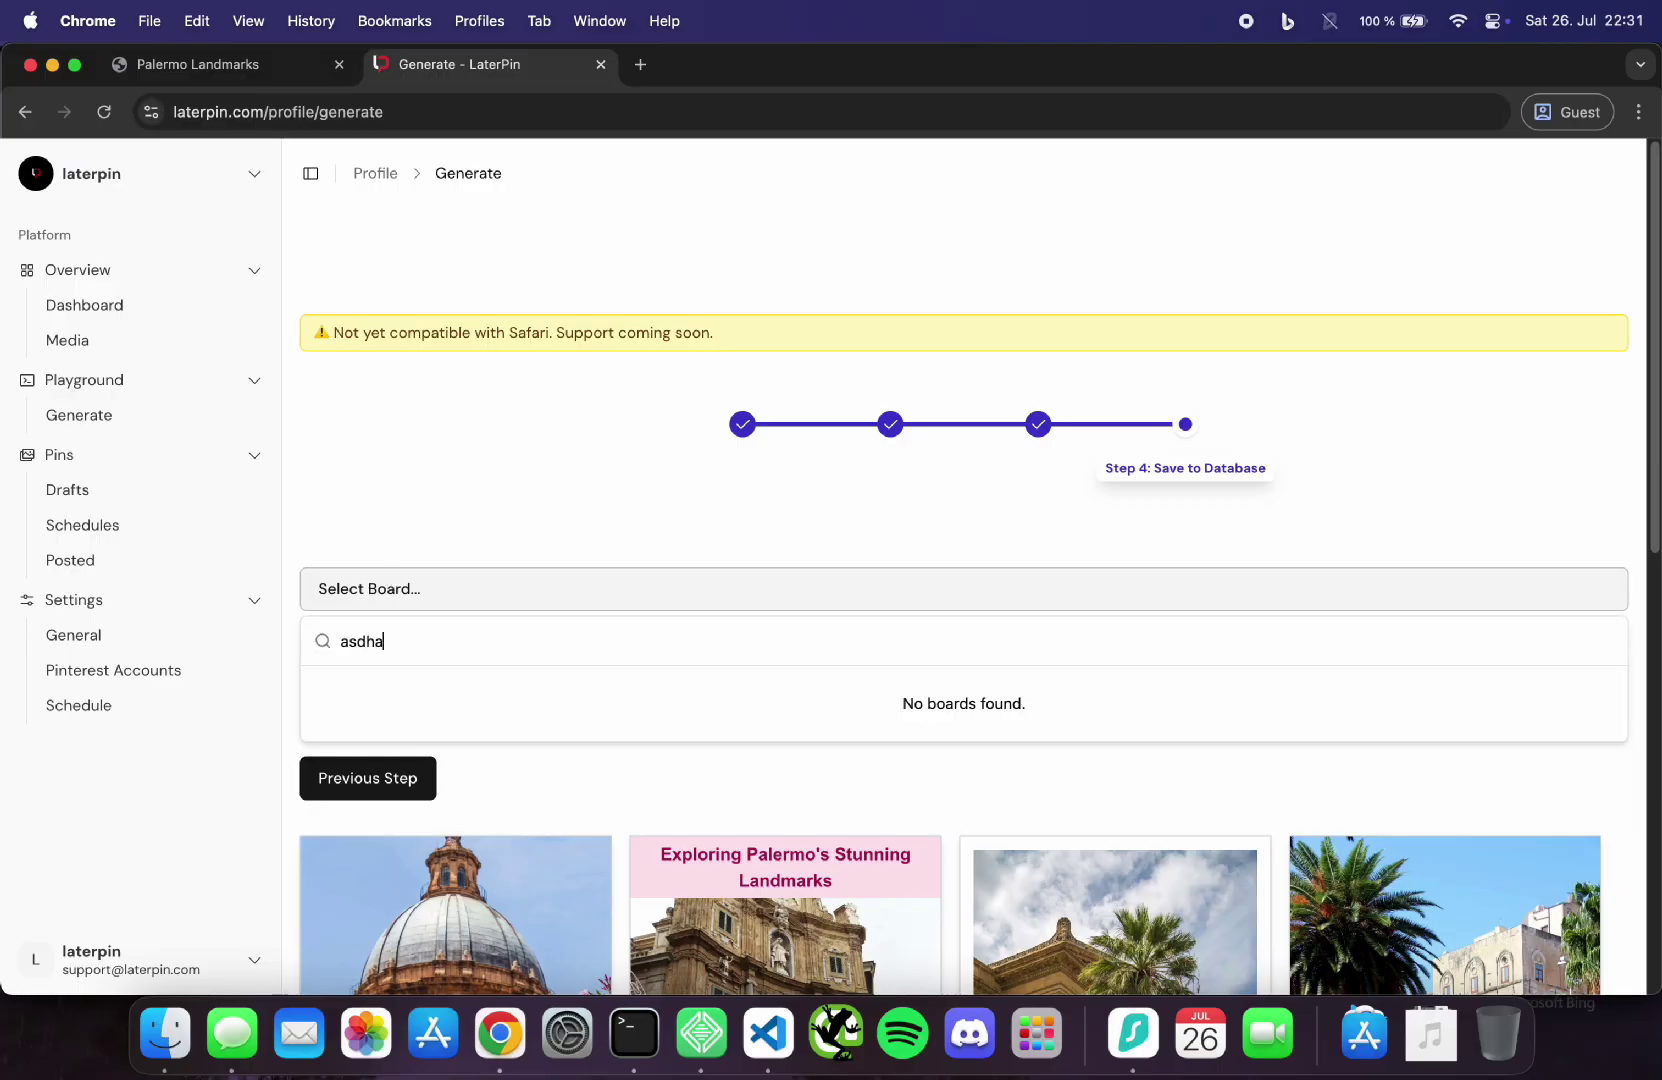
text(sda)
key(BackSpace)
key(BackSpace)
key(BackSpace)
key(BackSpace)
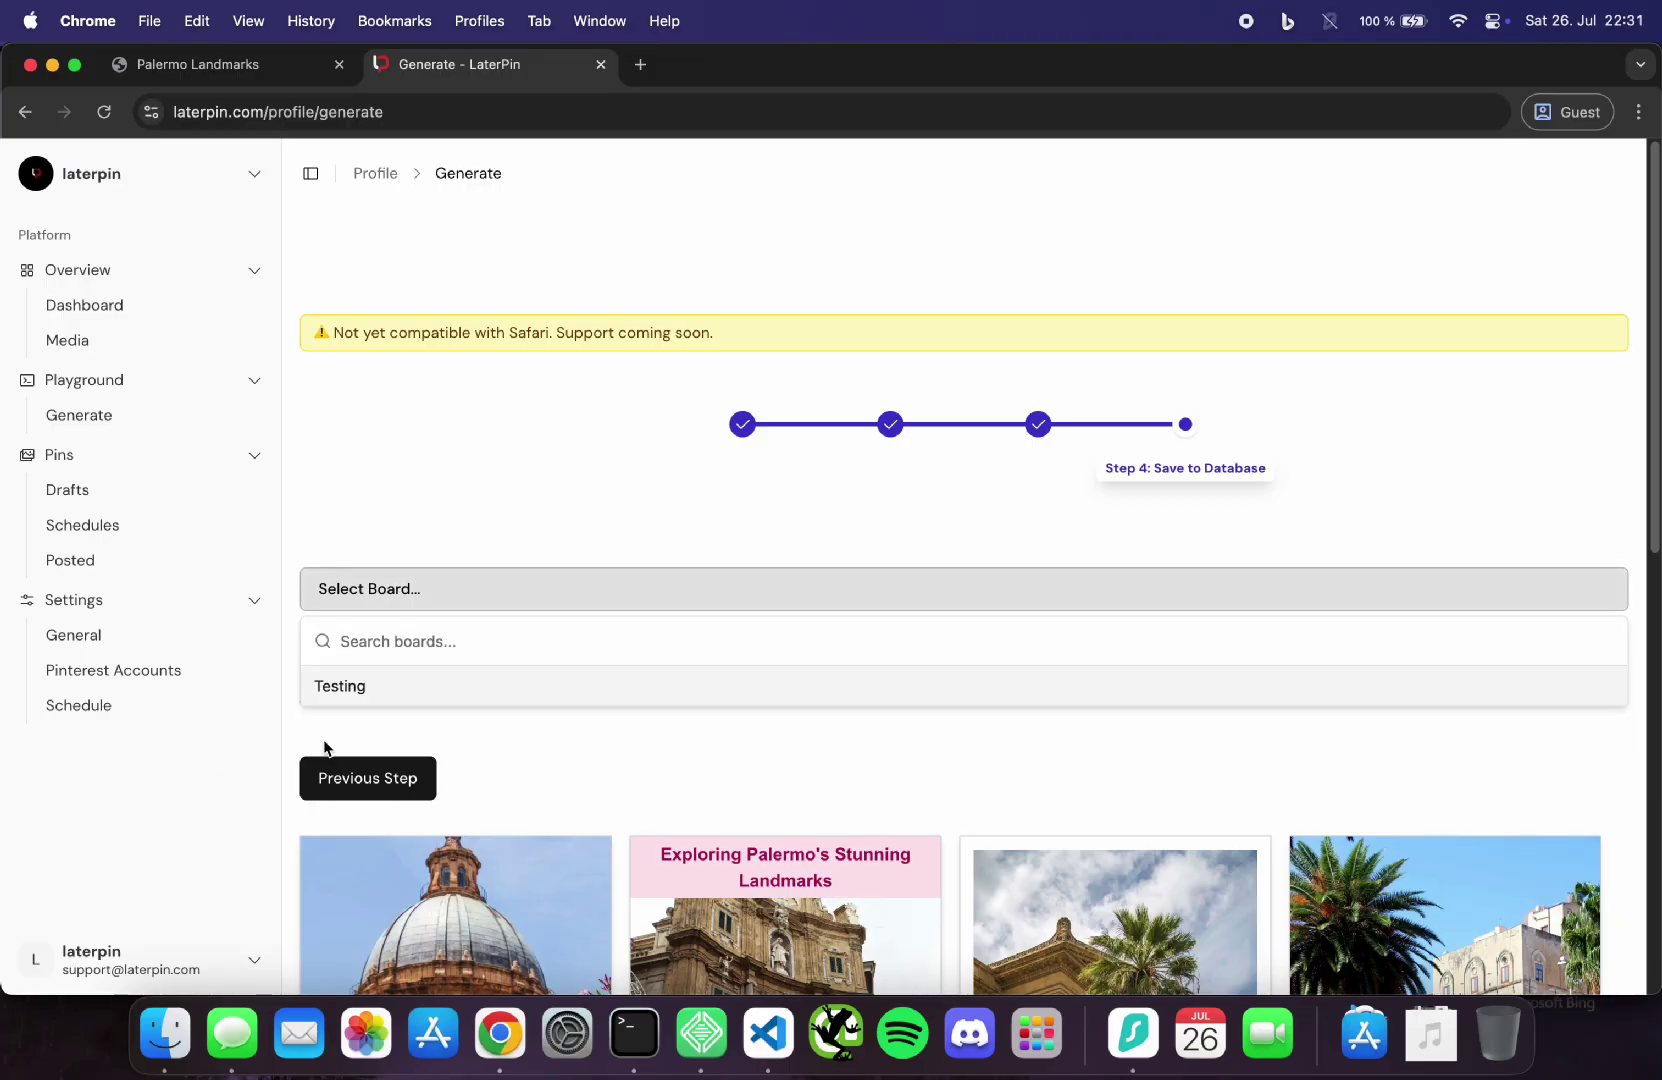
click(412, 684)
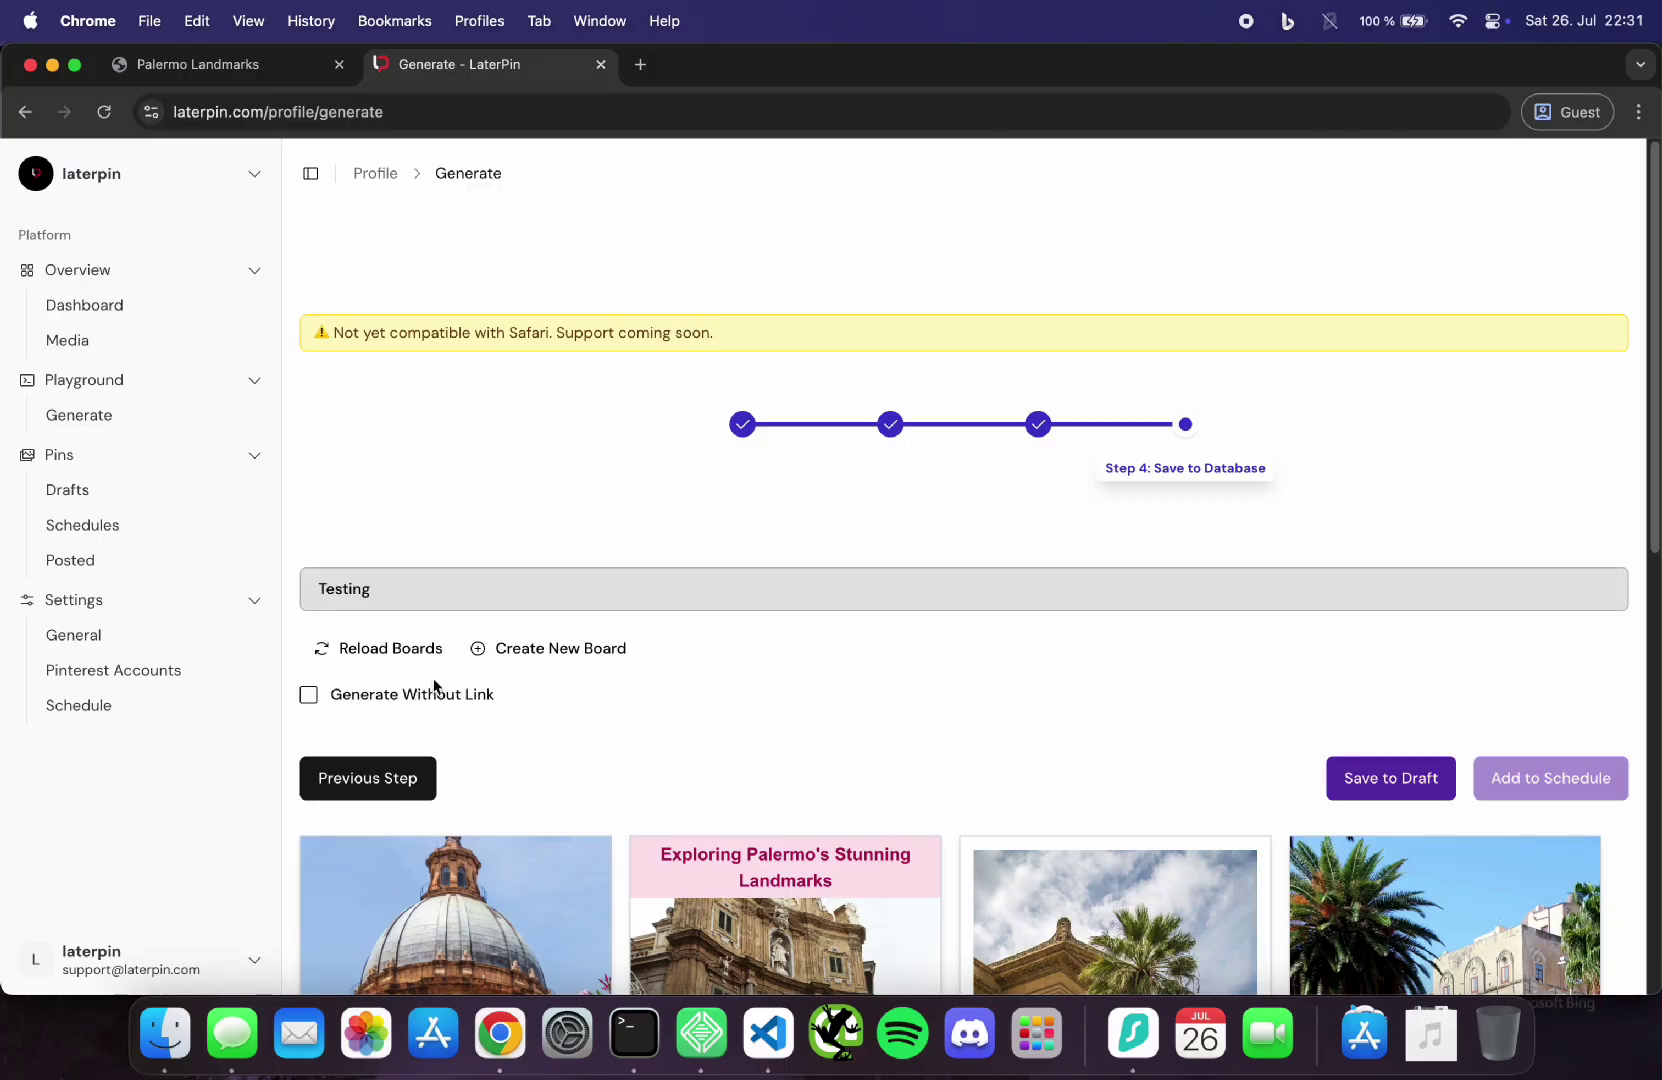
click(1385, 800)
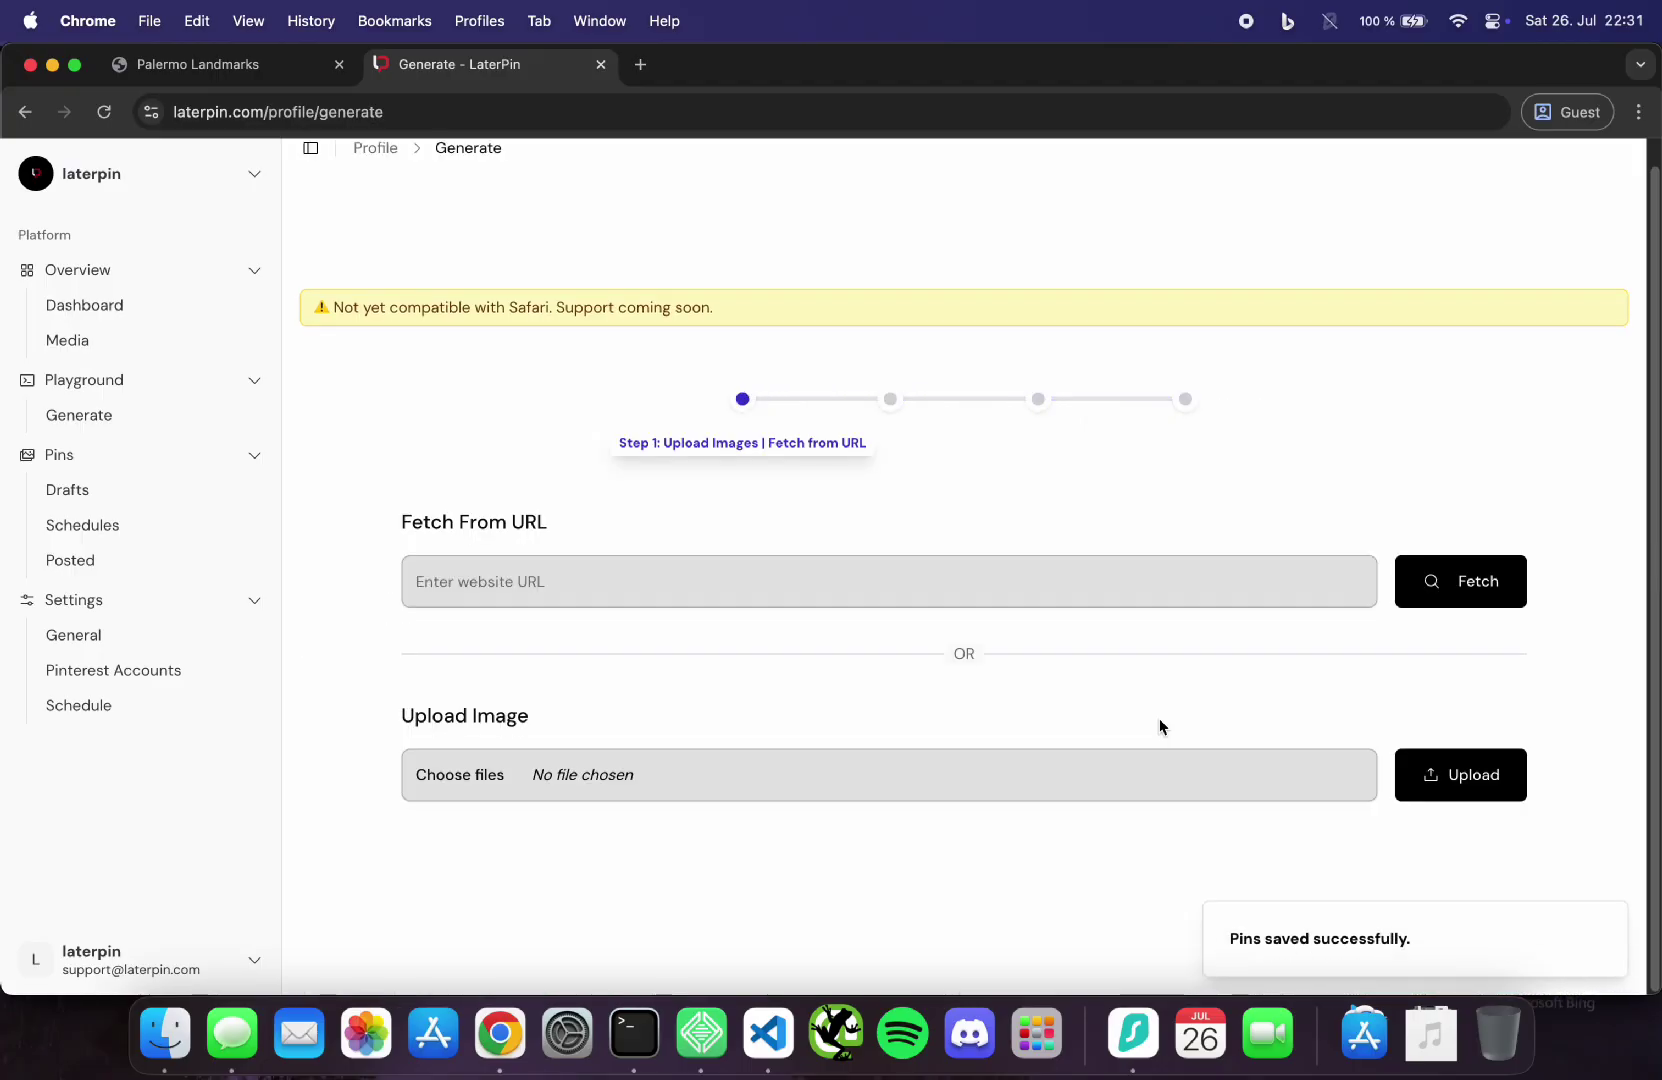
Step: Review the Drafts page's eight Palermo draft pins and dismiss the pins-saved notification
click(131, 500)
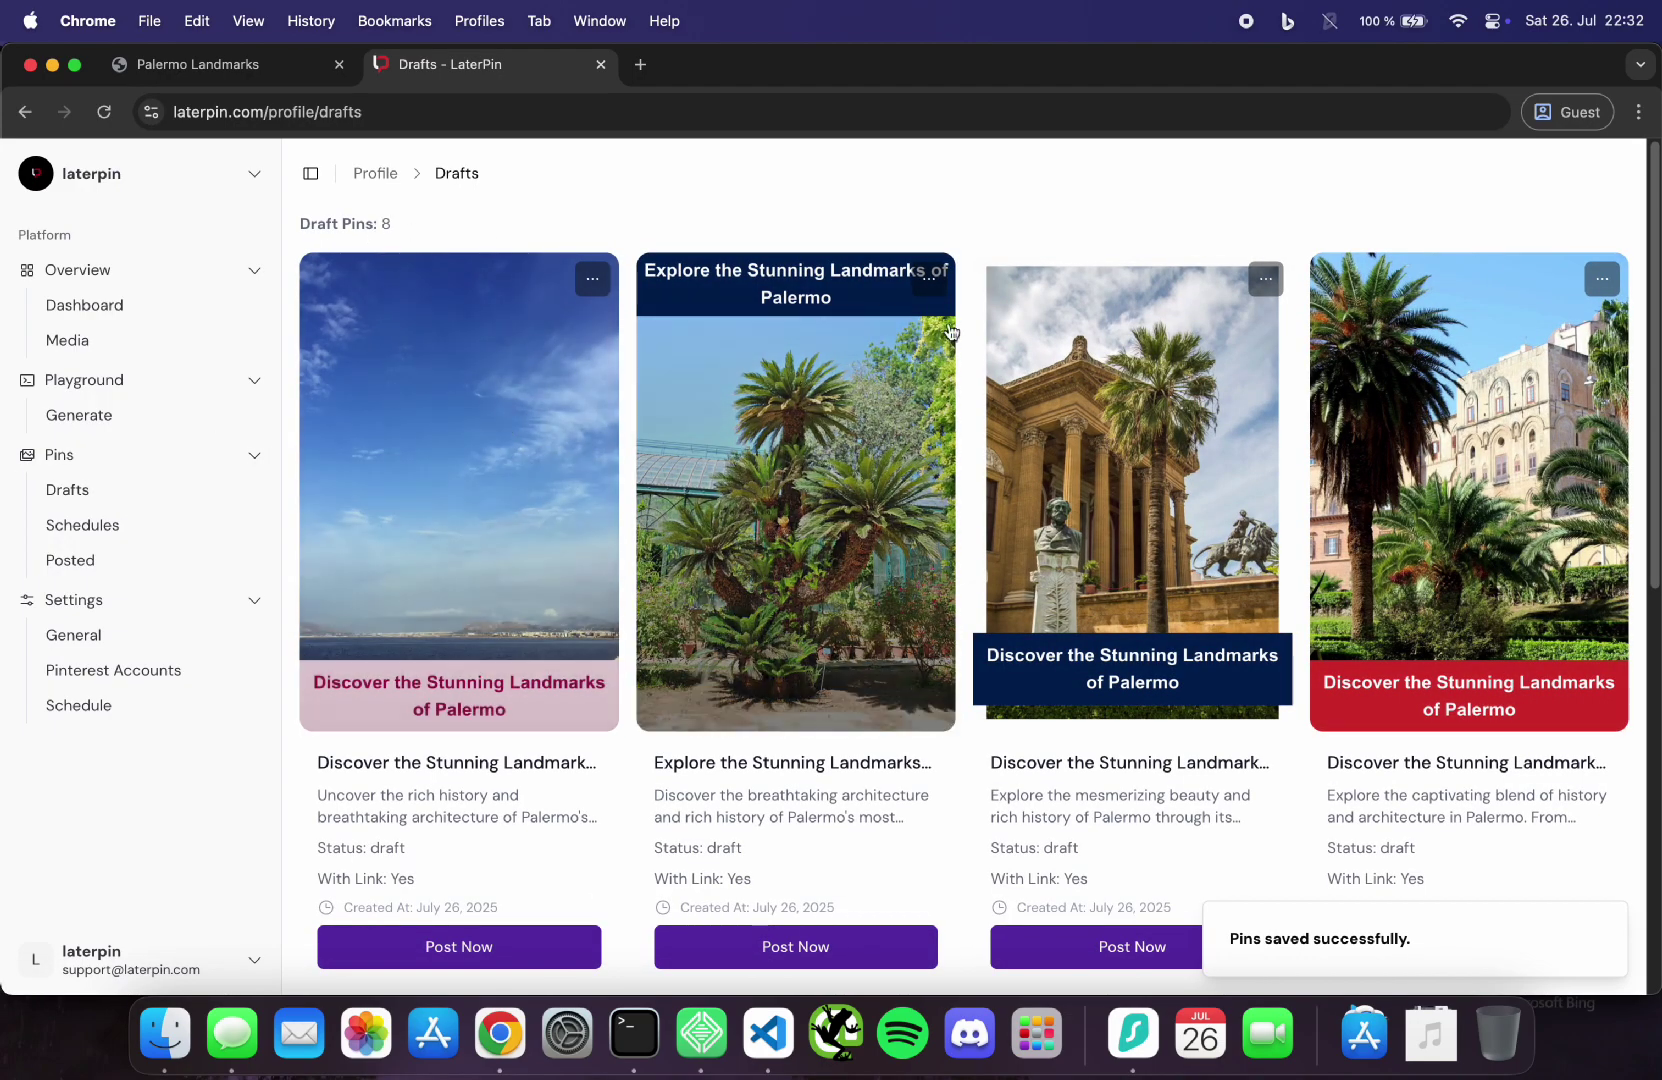
scroll(957, 453, down, 8)
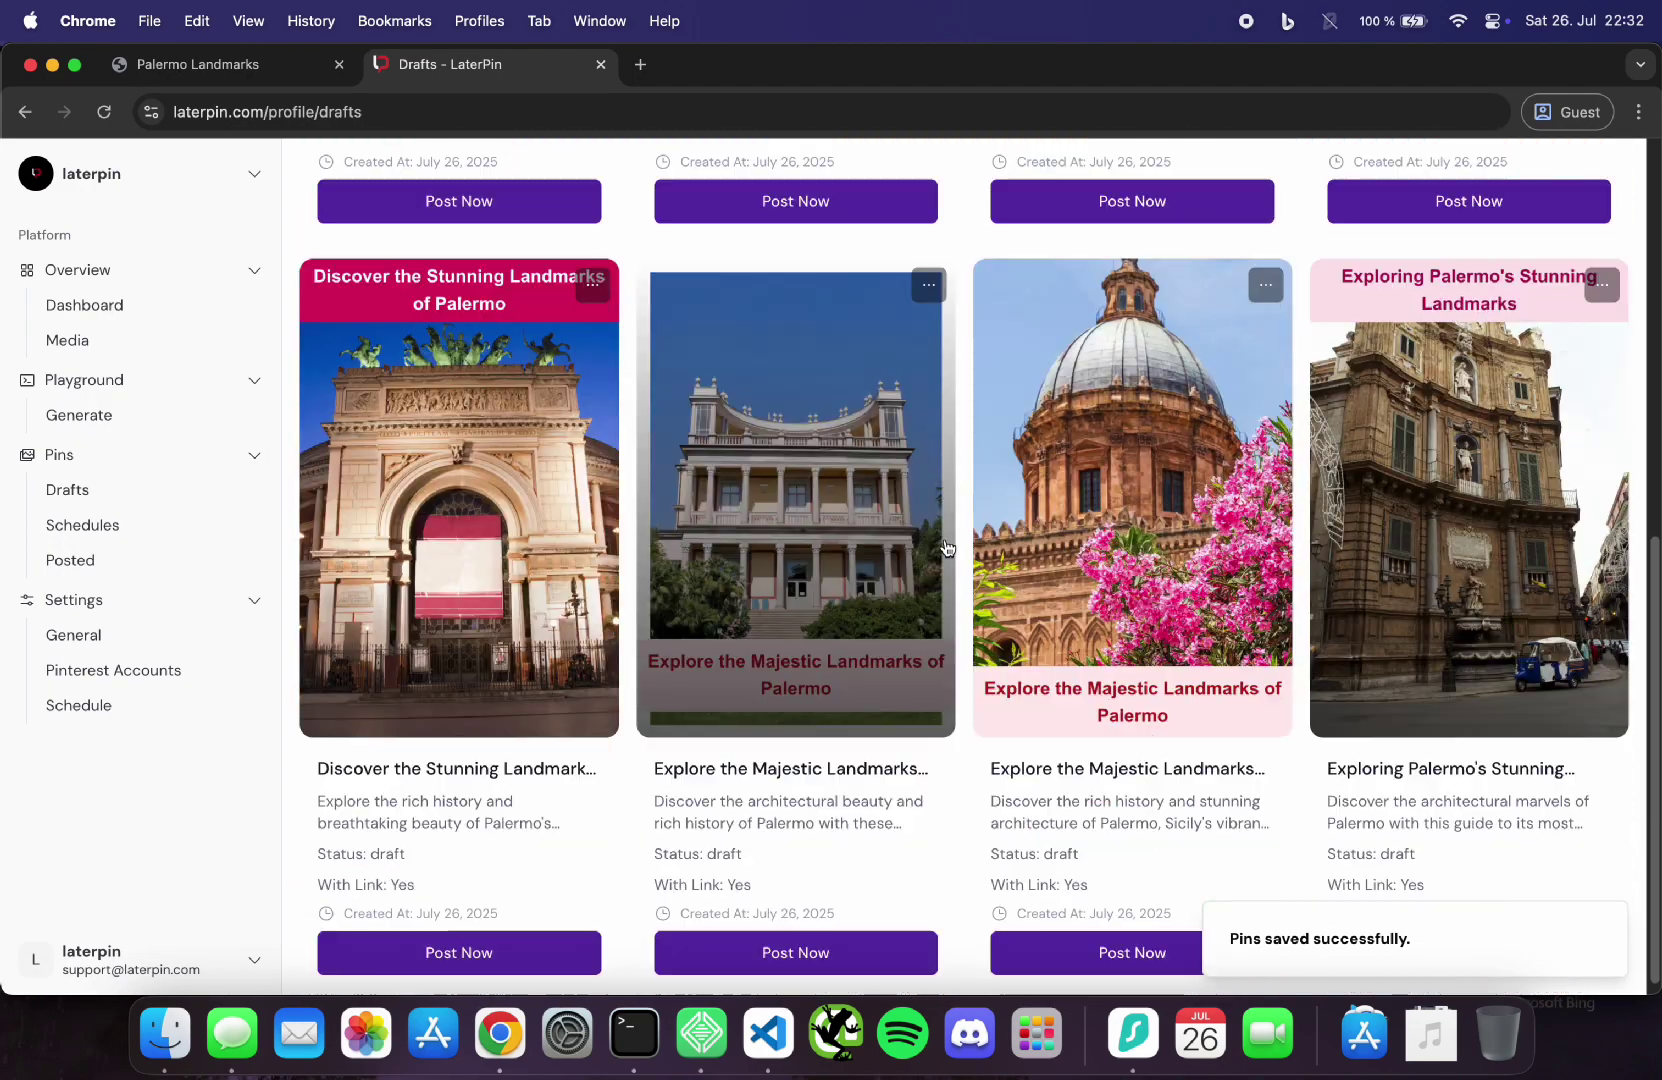
scroll(950, 550, up, 8)
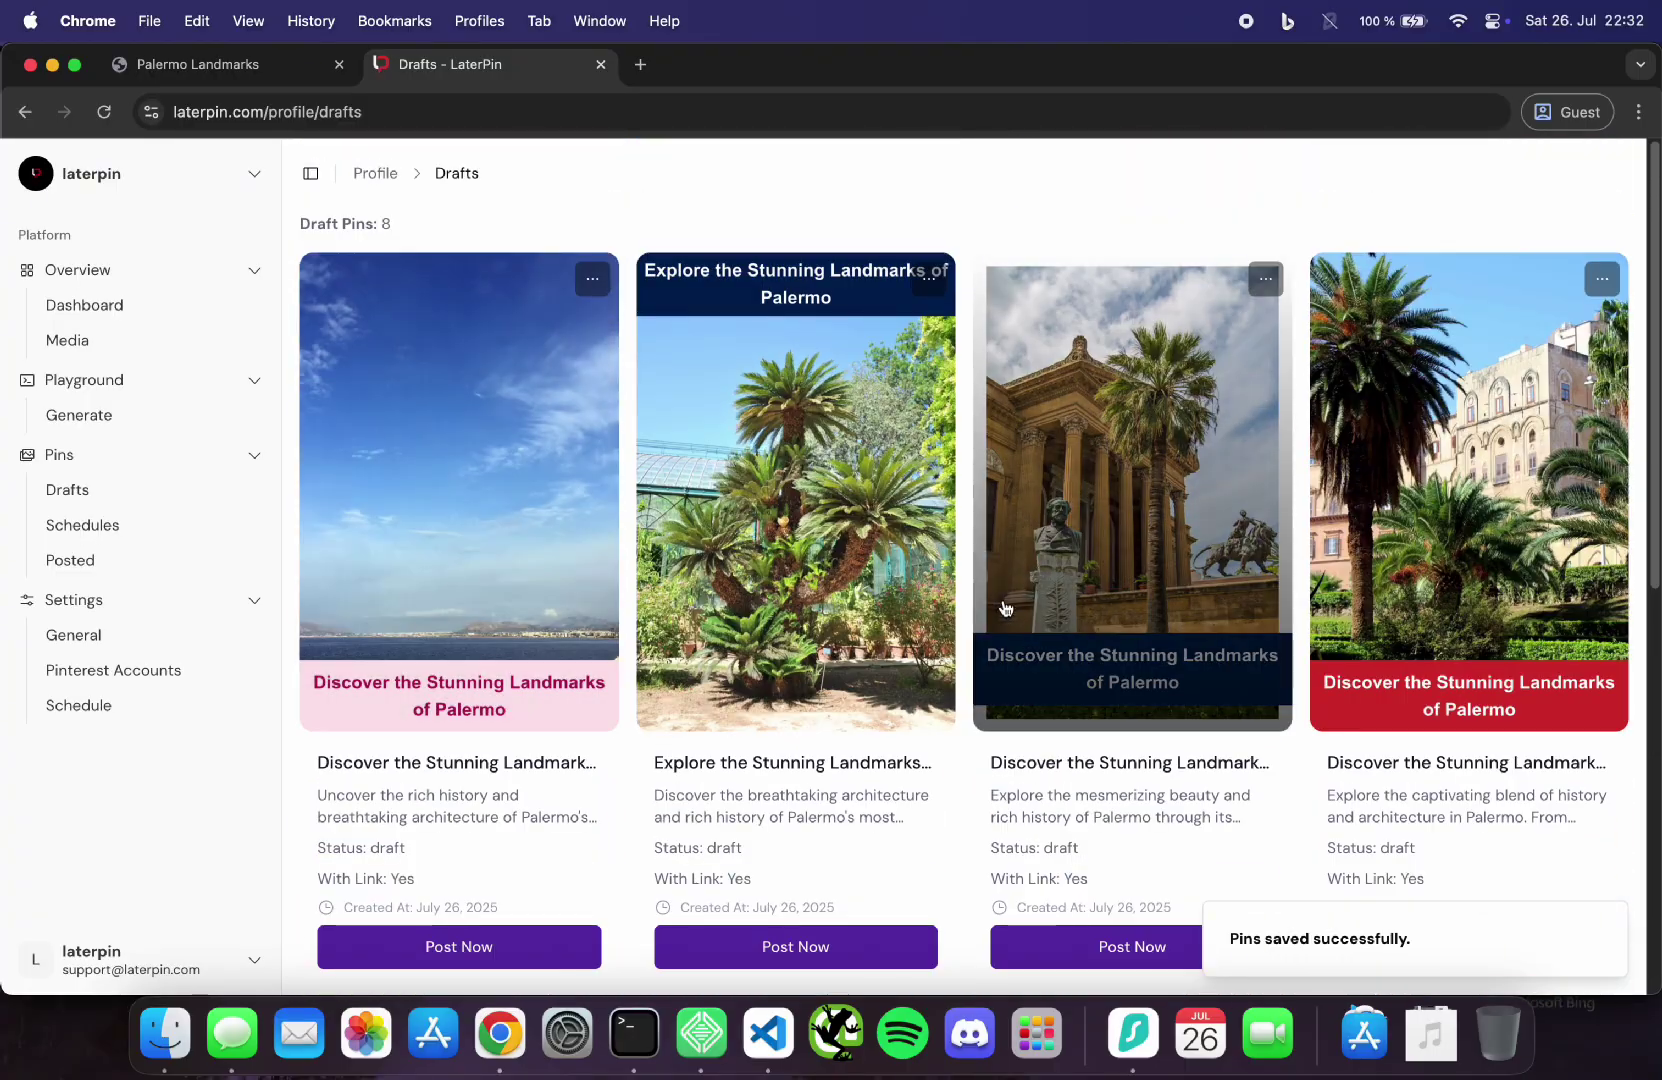
click(1601, 920)
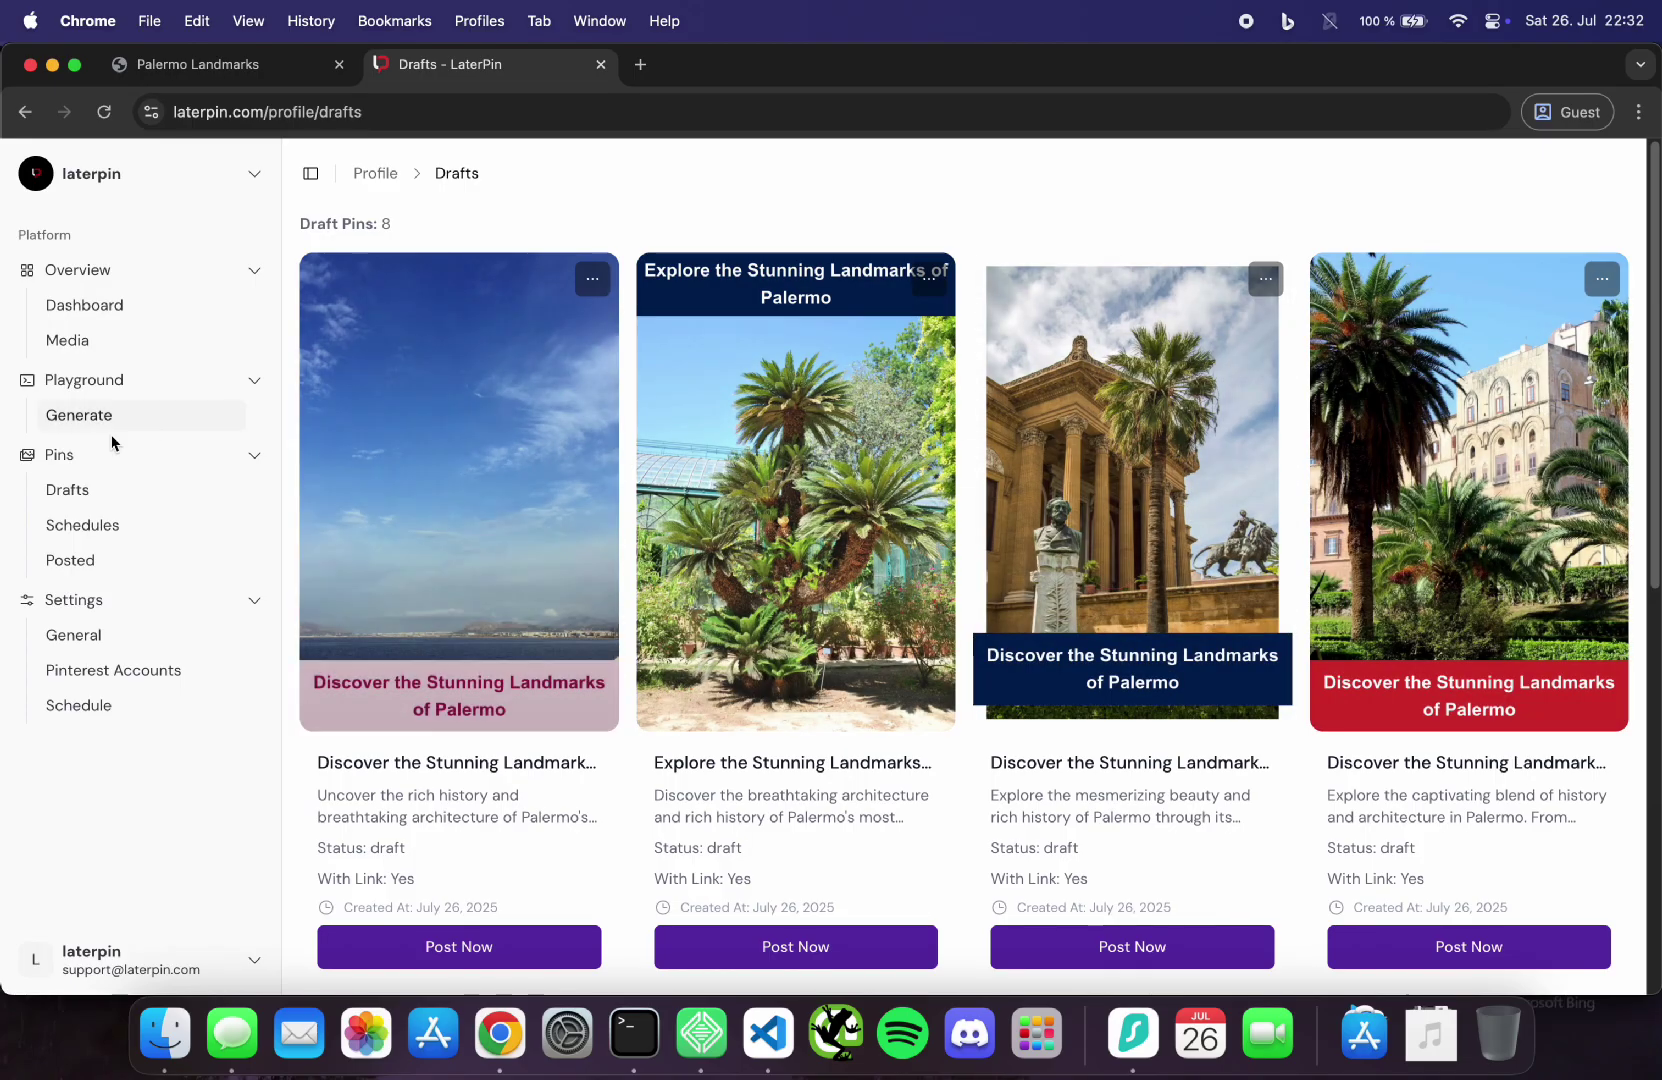
Step: Use Draft to Schedule to queue the Palermo pins on 2025-07-27 and 2025-07-28, then review their times
click(88, 528)
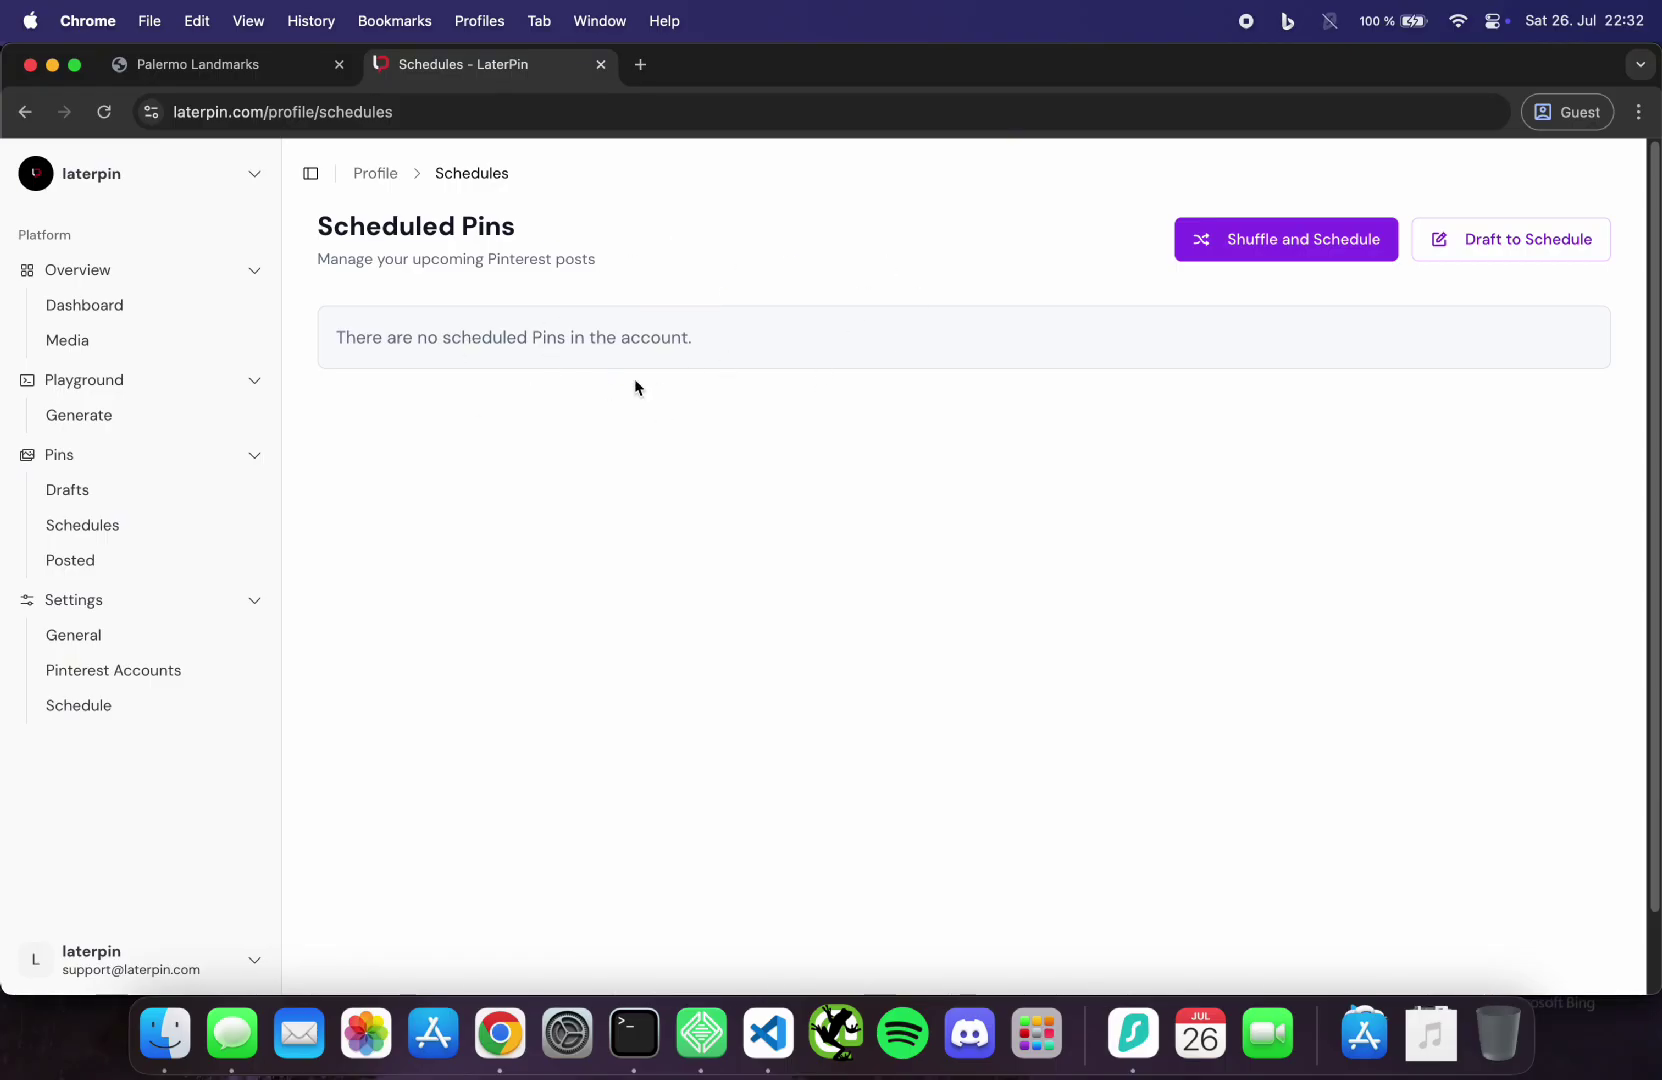
click(1510, 258)
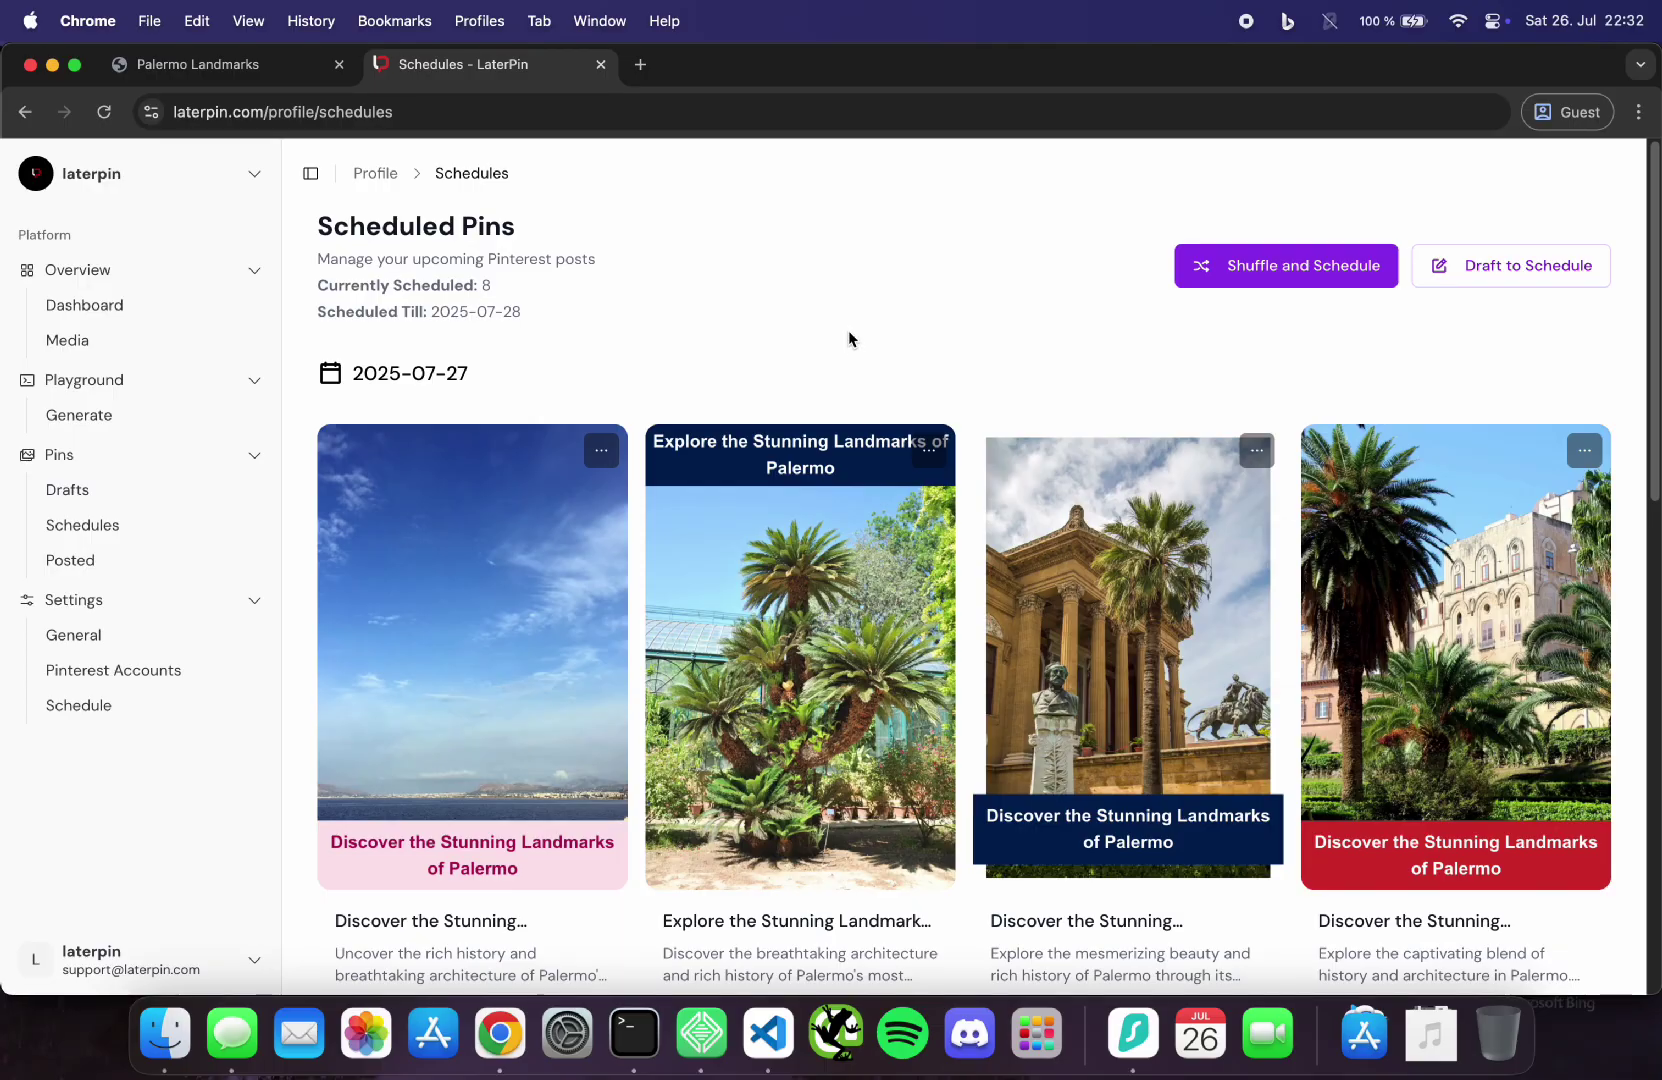
scroll(848, 338, down, 10)
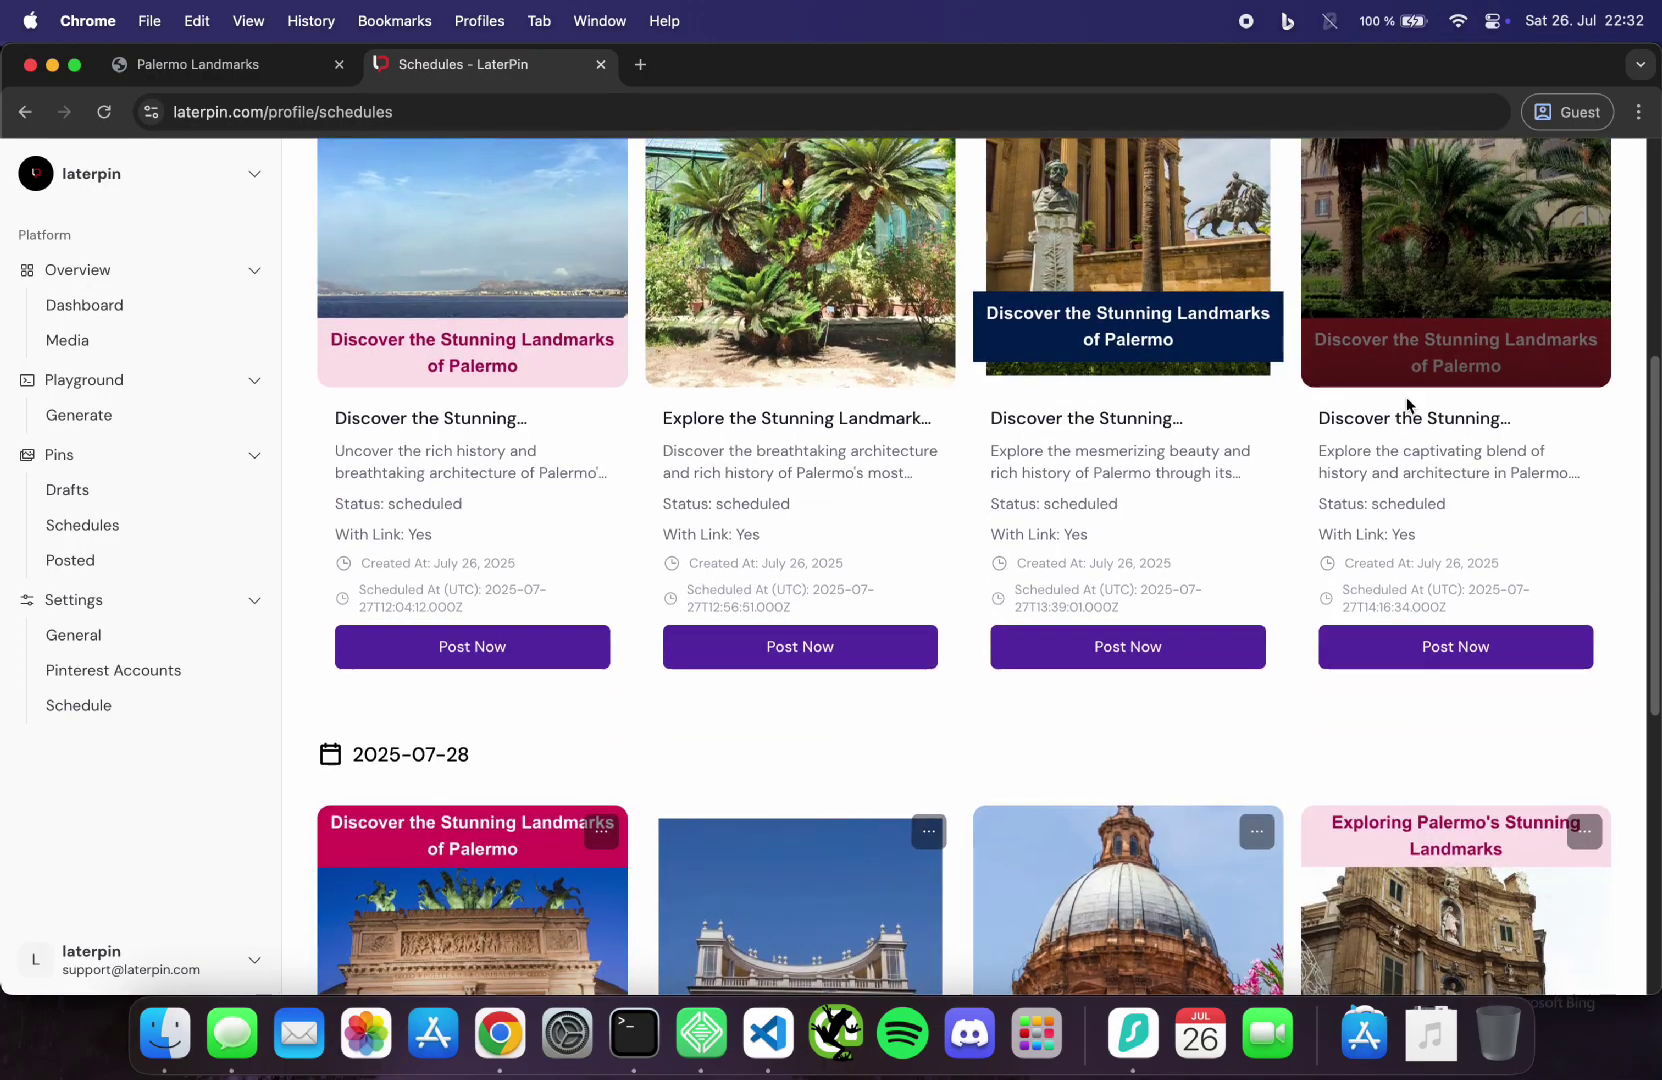
scroll(1407, 404, down, 10)
scroll(758, 593, up, 15)
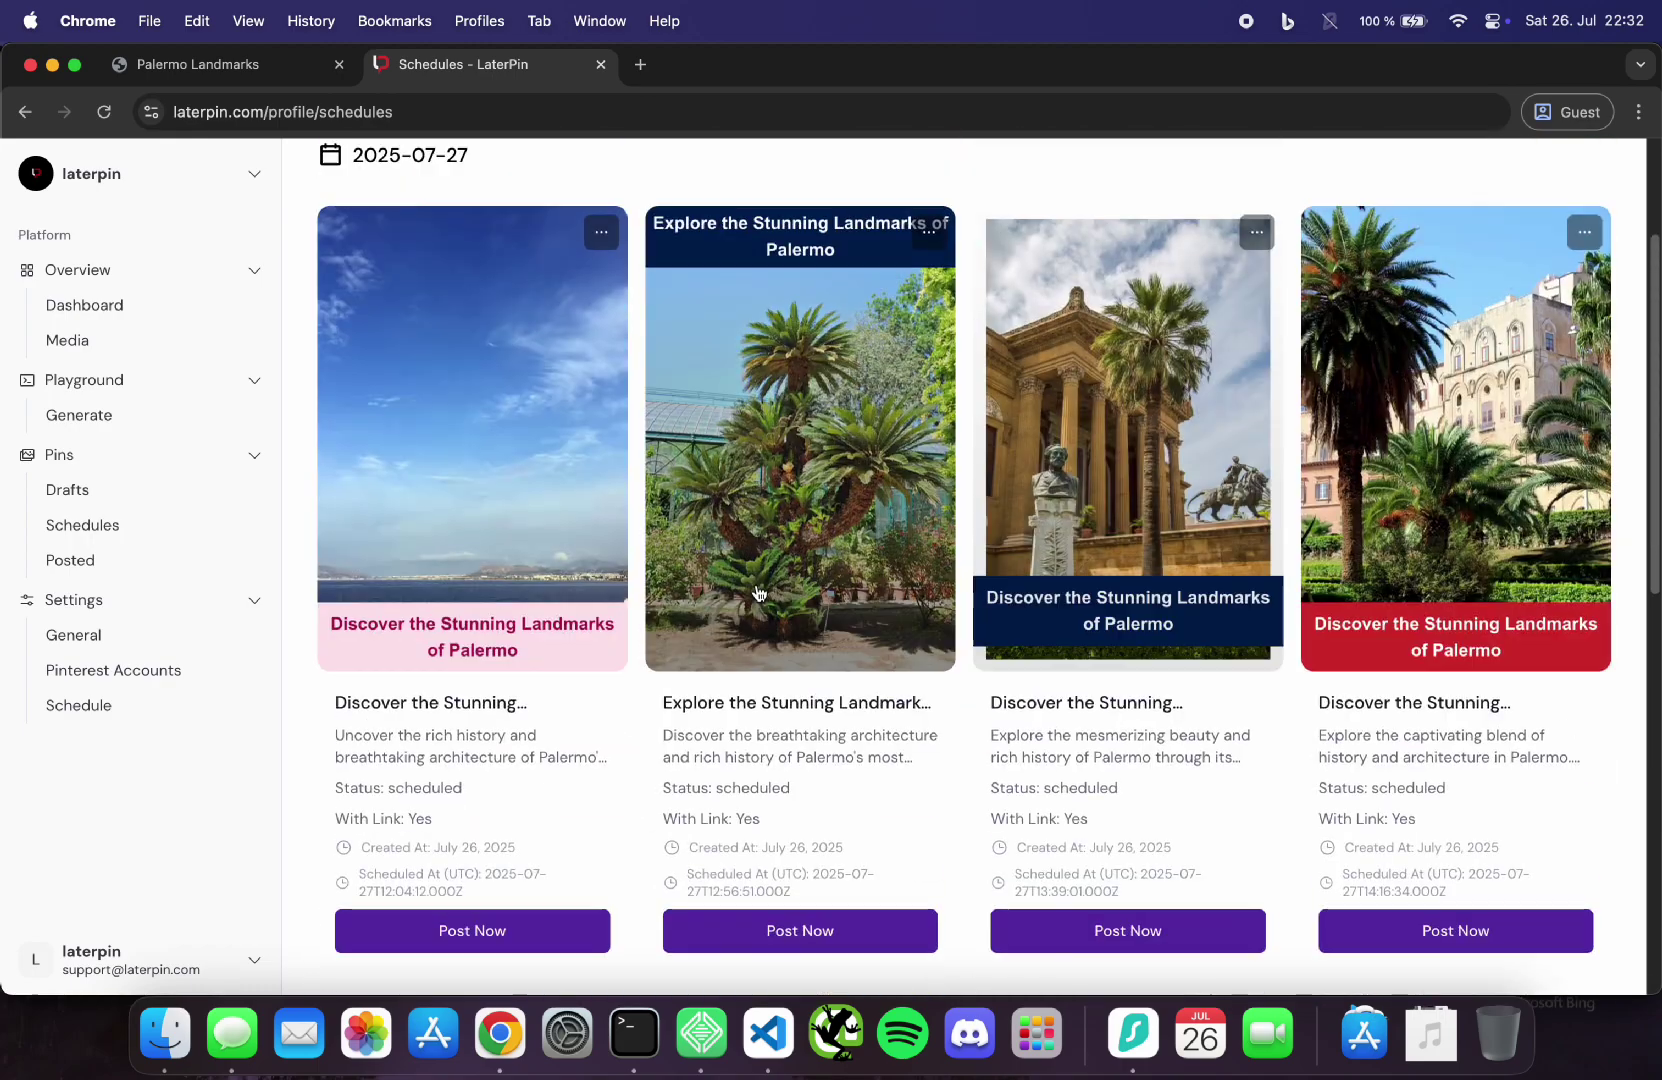
scroll(553, 605, down, 5)
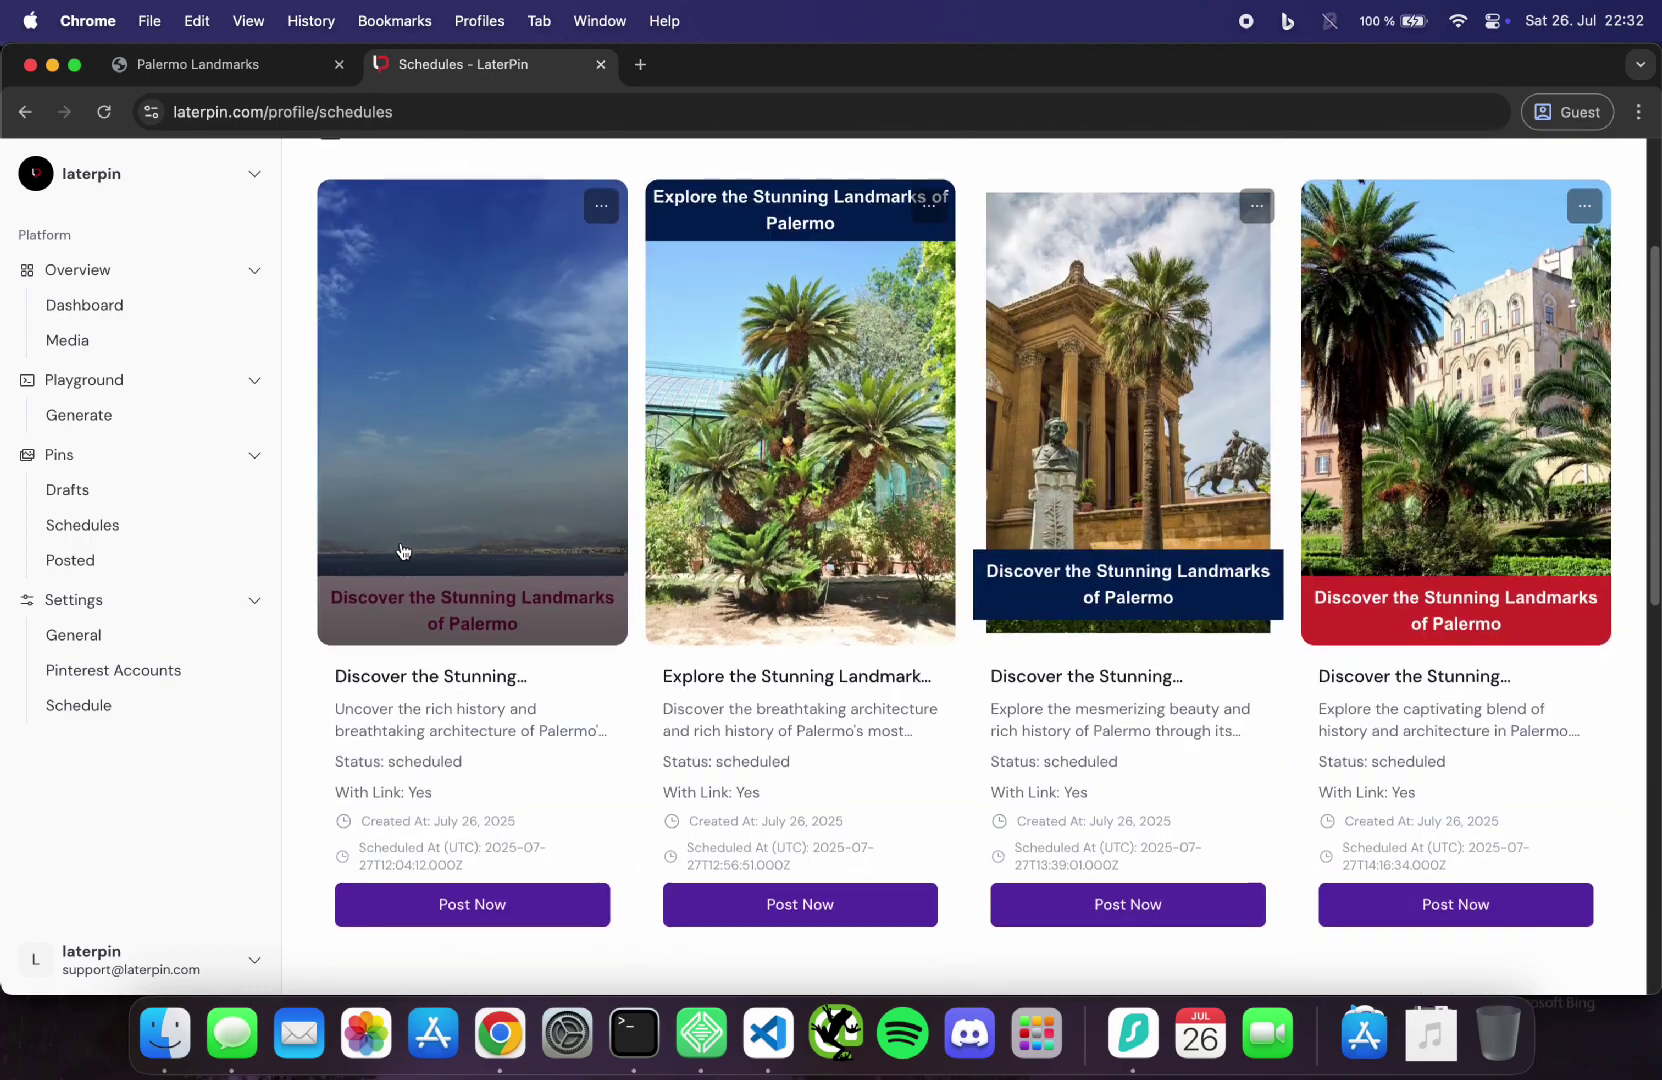
scroll(403, 551, down, 1)
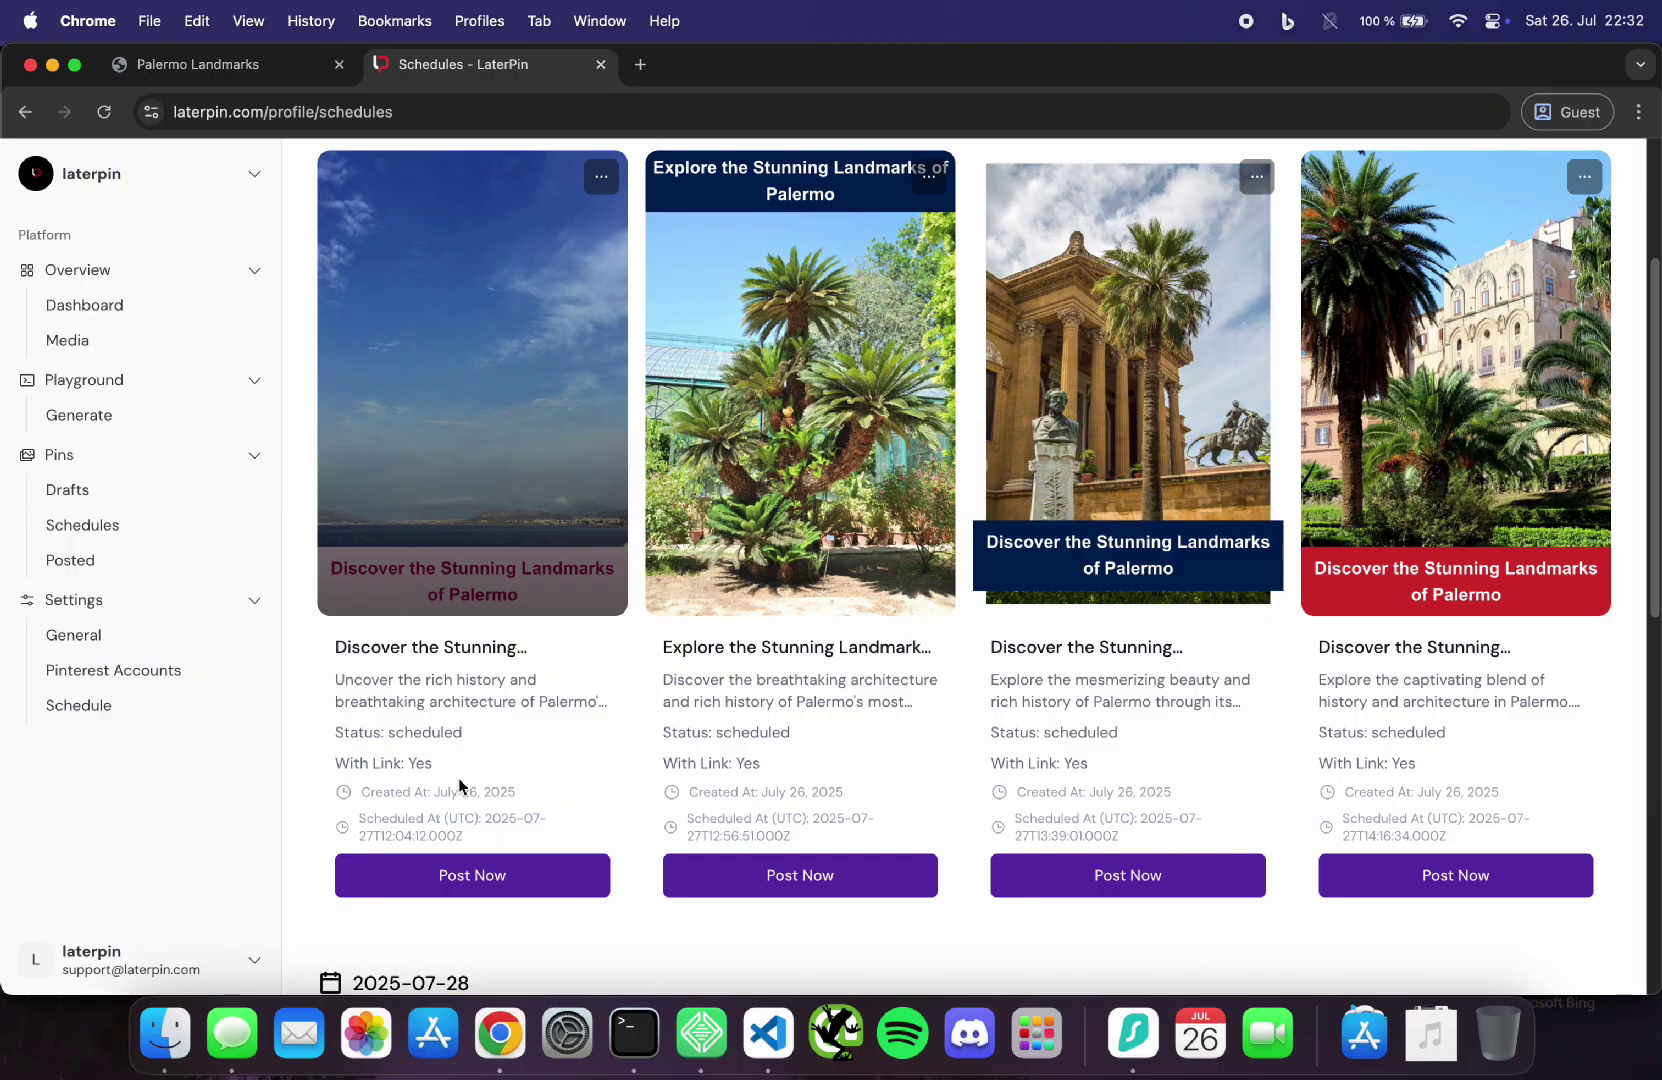
drag(415, 819, 562, 846)
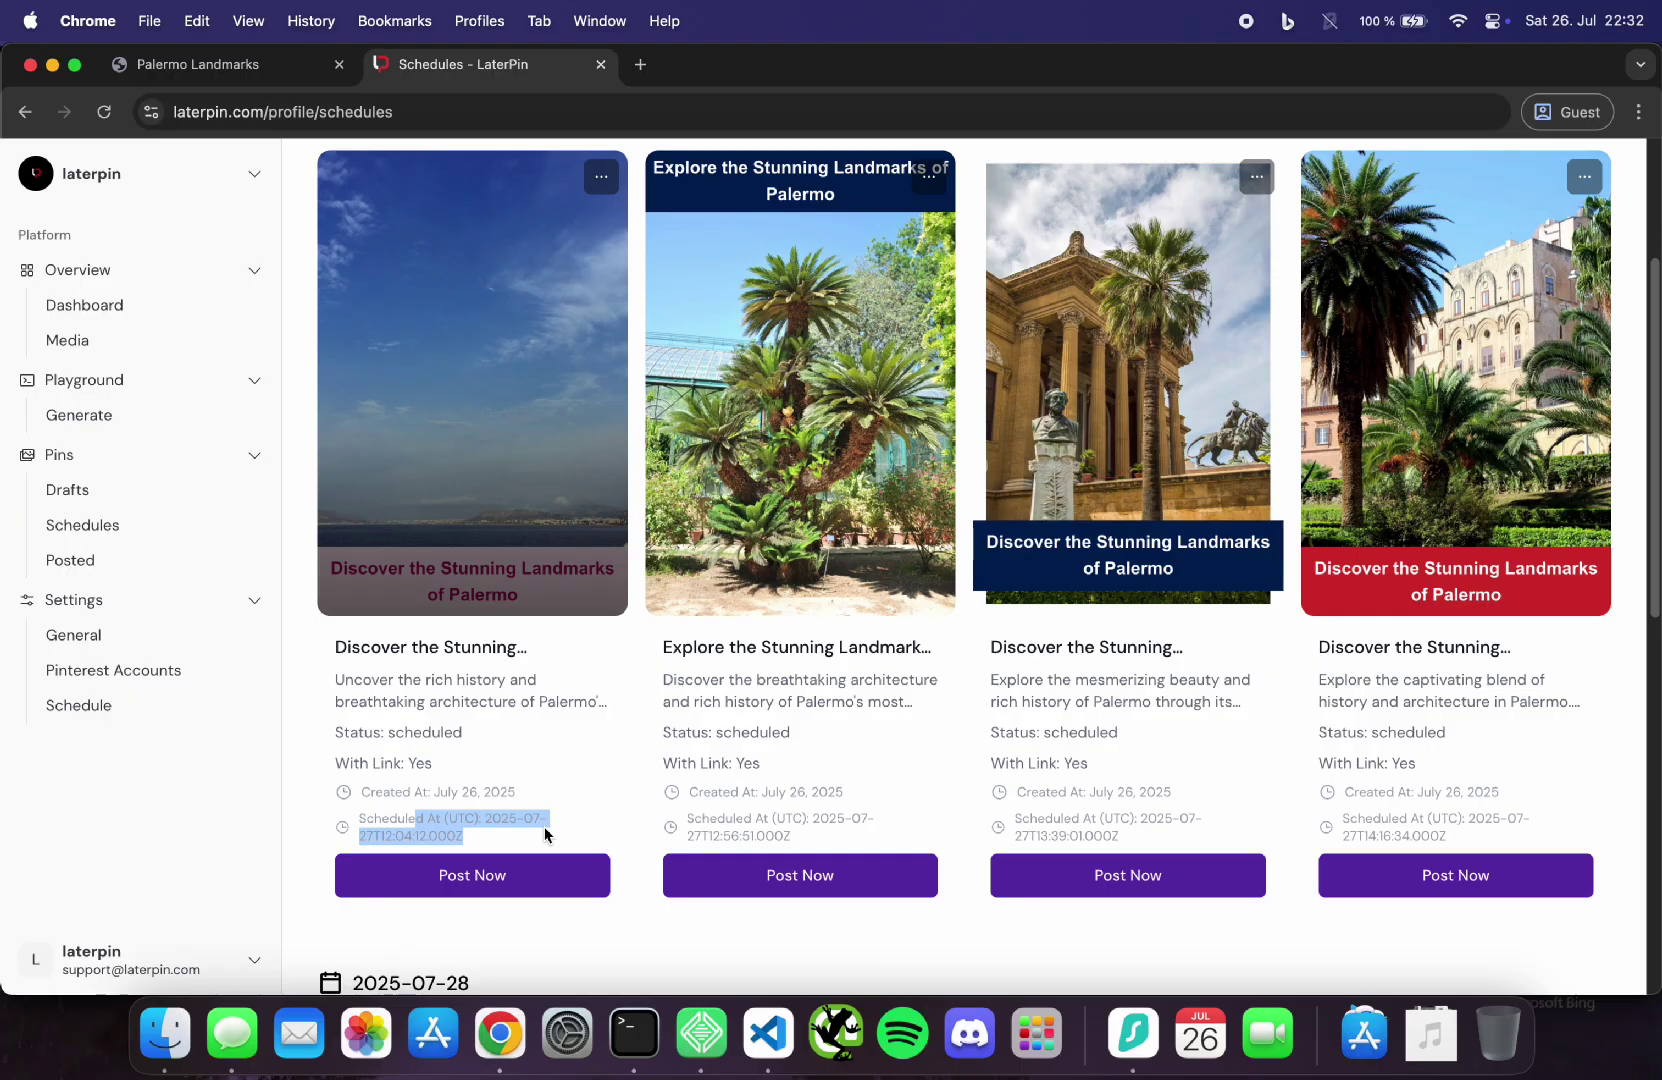
scroll(546, 824, up, 5)
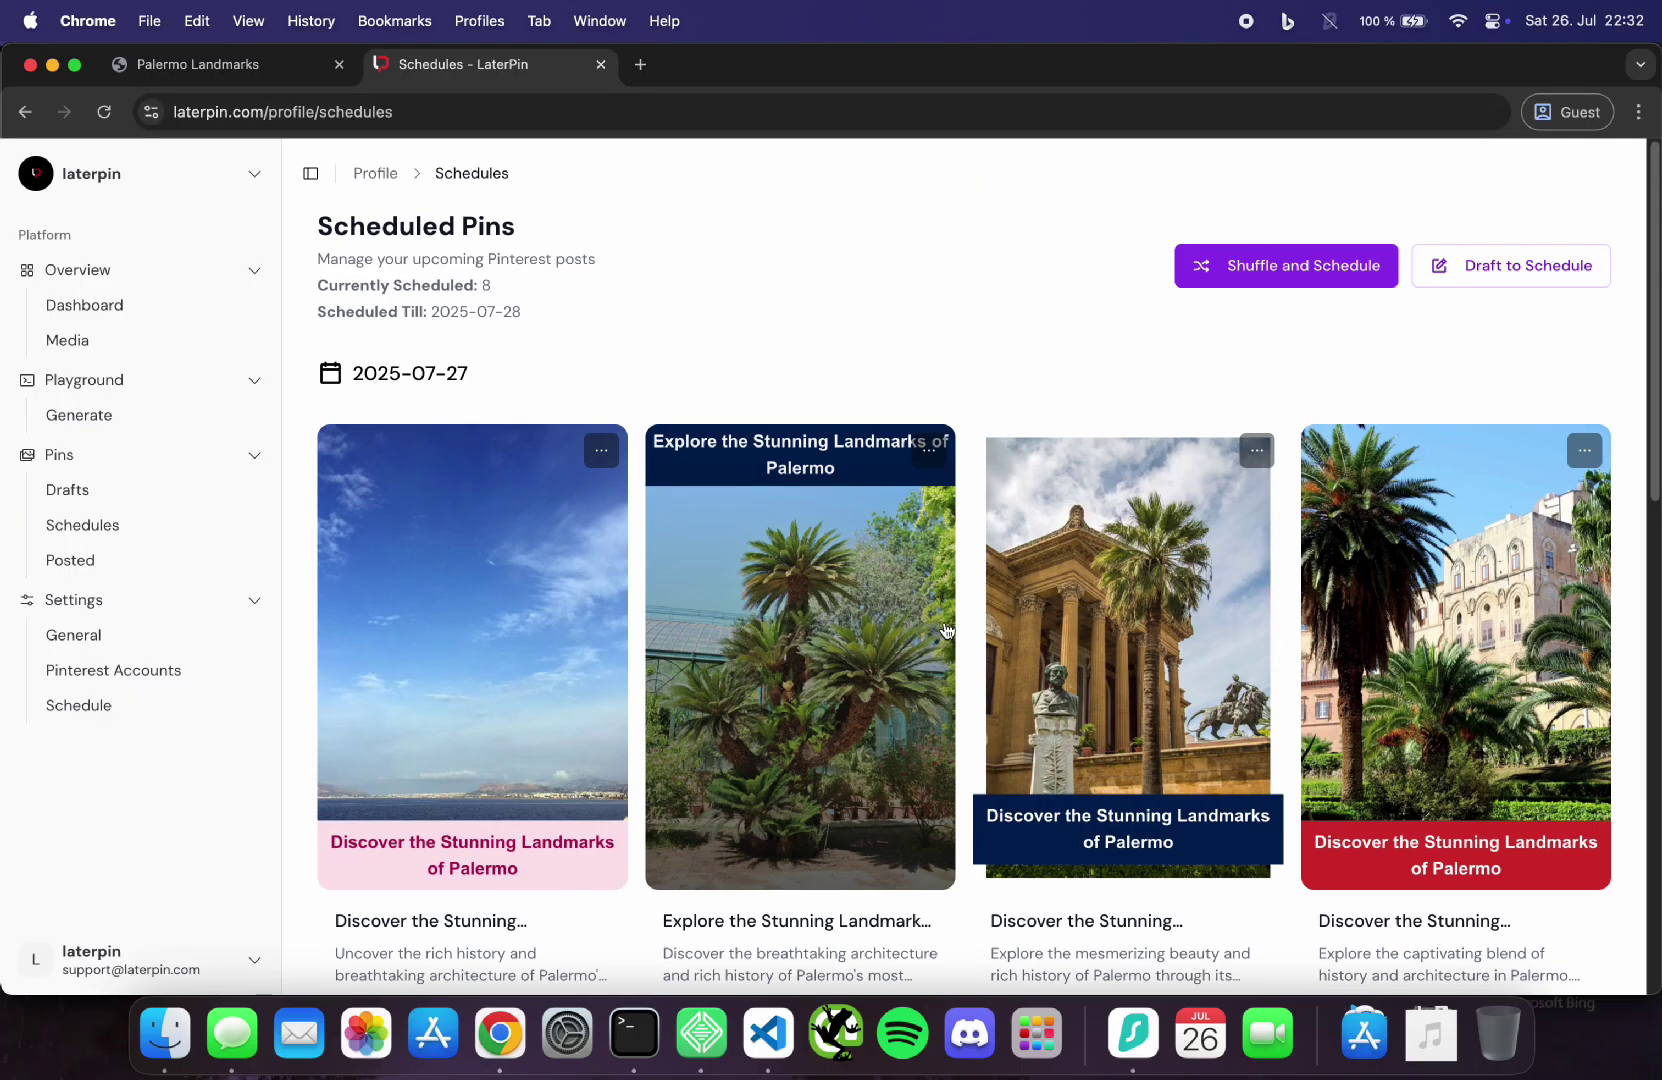